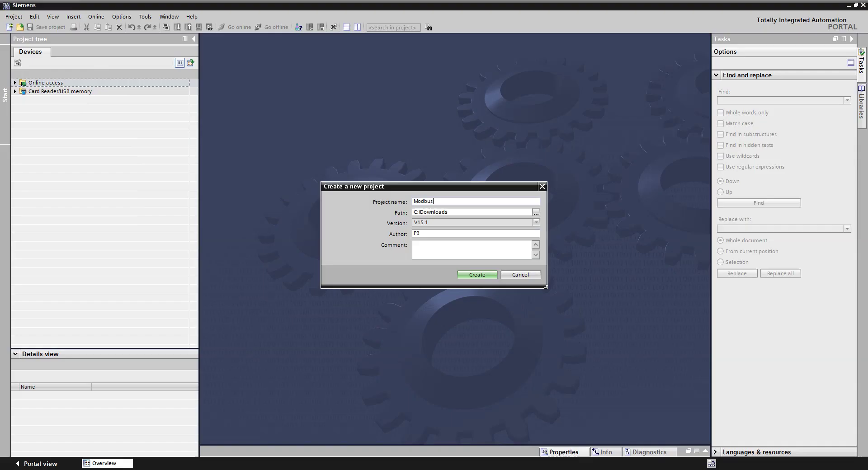
# Name the new project ModbusTCPCommunication and create it
pyautogui.write('CPCommunication')
pyautogui.press('Return')
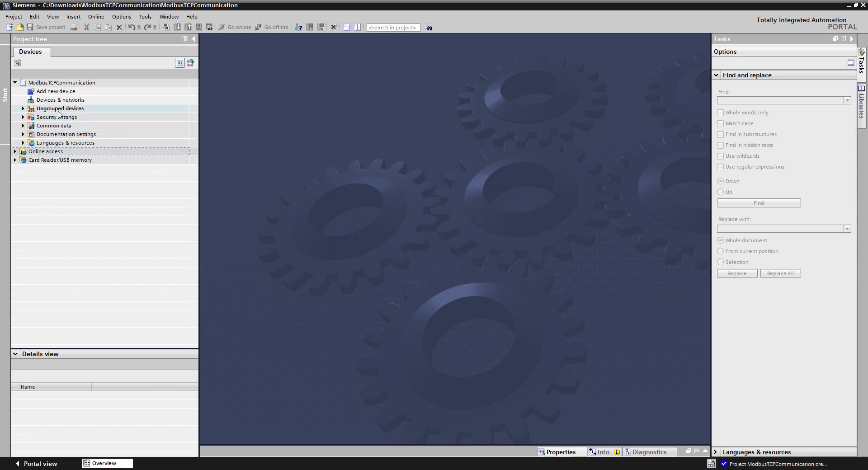
# Add an S7-1200 controller, CPU 1212C DC/DC/Rly with article number 6ES7 212-1HE40-0XB0, to the project
pyautogui.click(65, 93)
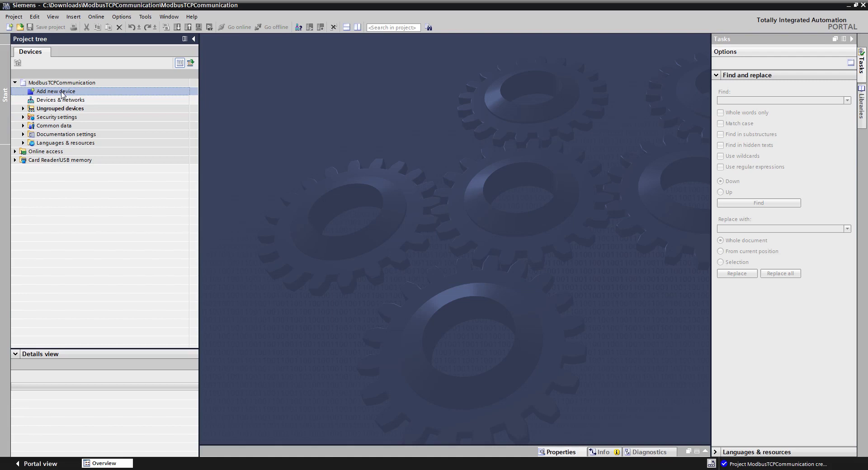
pyautogui.doubleClick(62, 92)
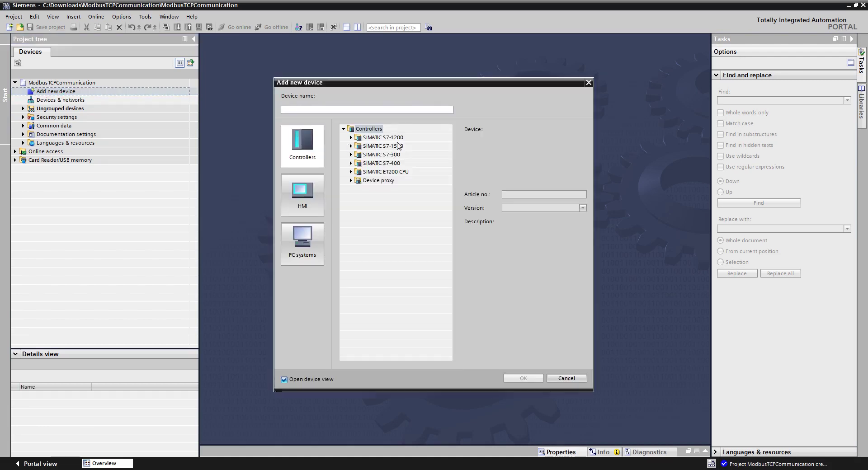
pyautogui.doubleClick(397, 139)
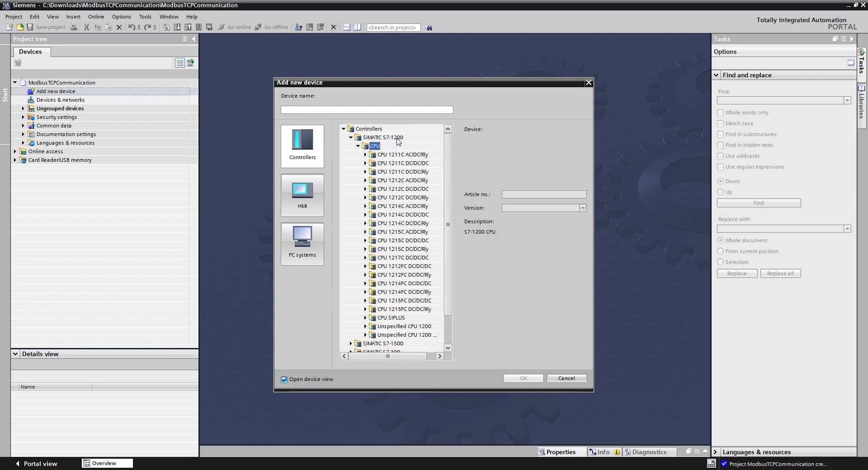
pyautogui.press('Down')
pyautogui.press('Down')
pyautogui.press('Down')
pyautogui.press('Down')
pyautogui.press('Down')
pyautogui.press('Down')
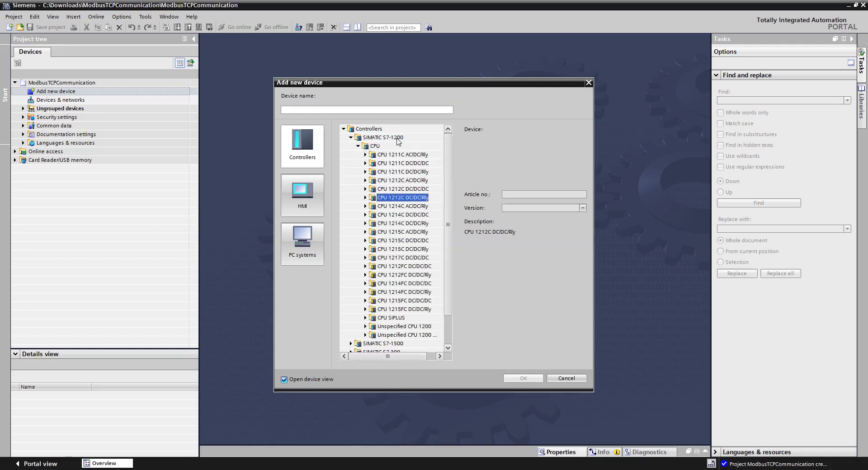
pyautogui.press('Right')
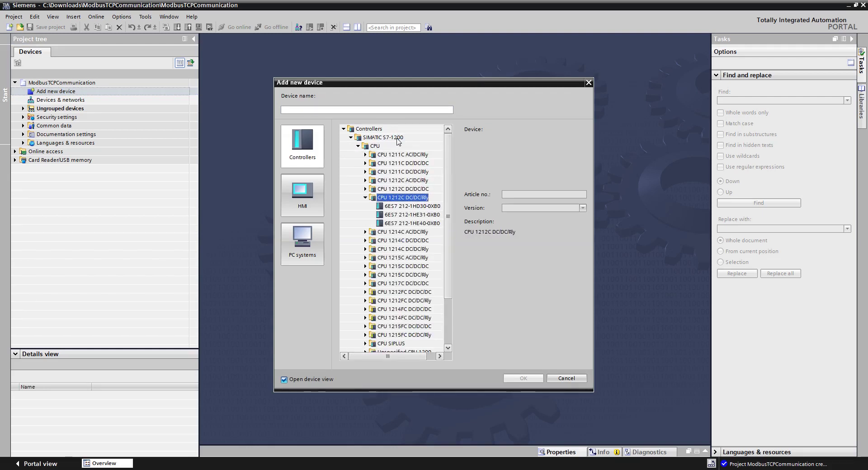
pyautogui.press('Down')
pyautogui.press('Down')
pyautogui.press('Down')
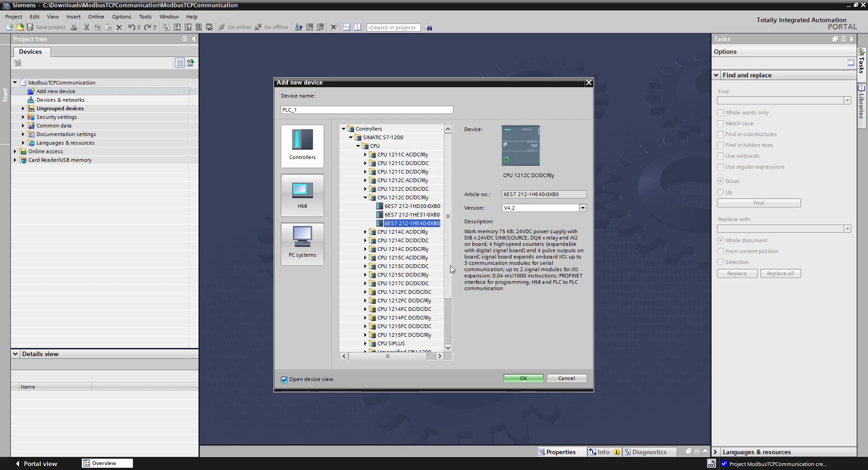
pyautogui.click(533, 379)
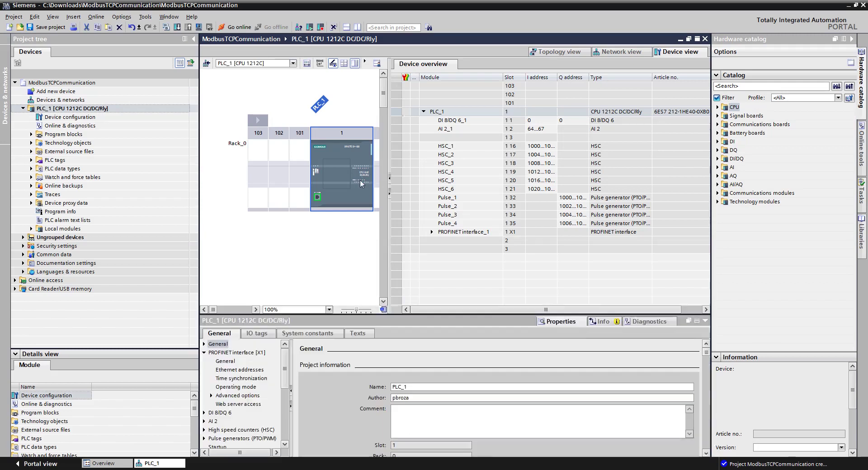
# Set the IP address of the PLC's PROFINET interface to 192.168.142.10
pyautogui.click(240, 370)
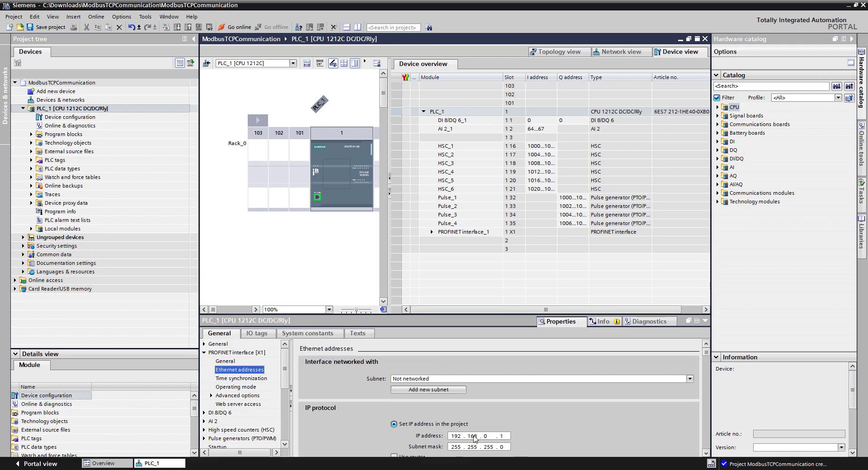
pyautogui.click(483, 435)
pyautogui.write('142.10')
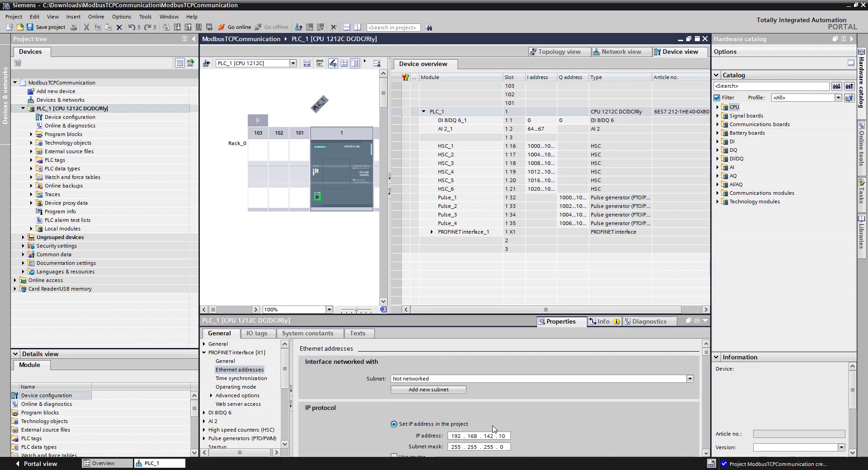
pyautogui.moveTo(706, 354); pyautogui.dragTo(706, 370)
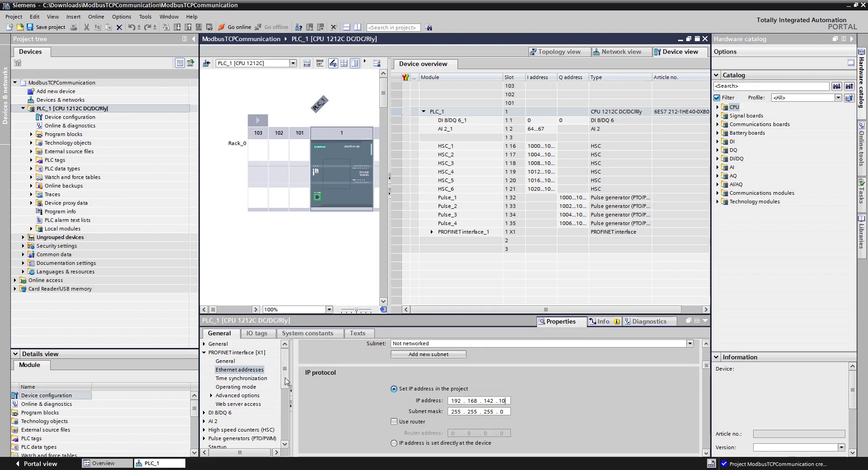
# Enable the system memory byte and the clock memory byte in the PLC's properties
pyautogui.moveTo(285, 381); pyautogui.dragTo(285, 395)
pyautogui.click(261, 439)
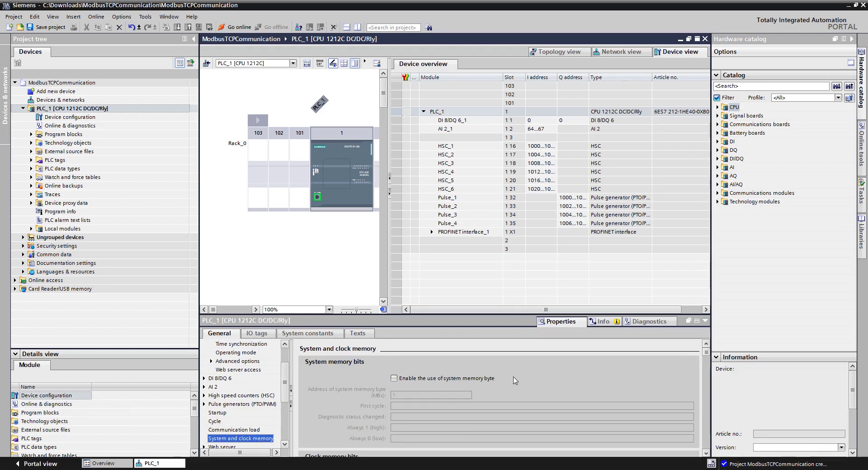
pyautogui.moveTo(708, 357); pyautogui.dragTo(710, 363)
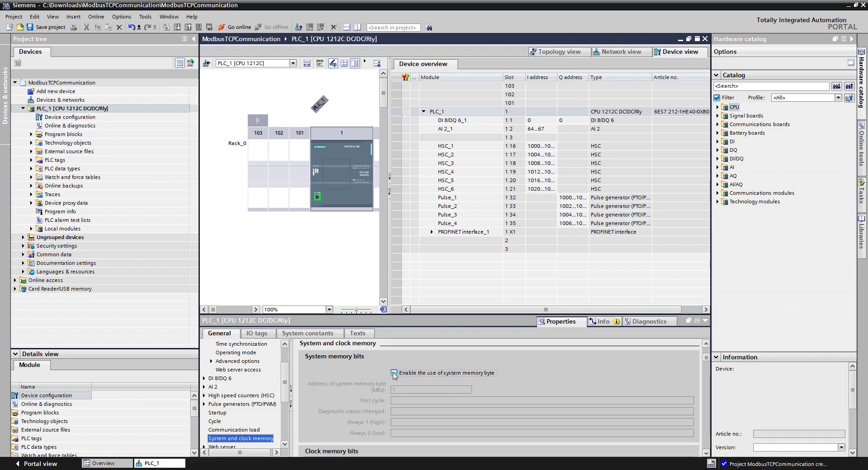
pyautogui.click(394, 374)
pyautogui.moveTo(706, 361); pyautogui.dragTo(707, 379)
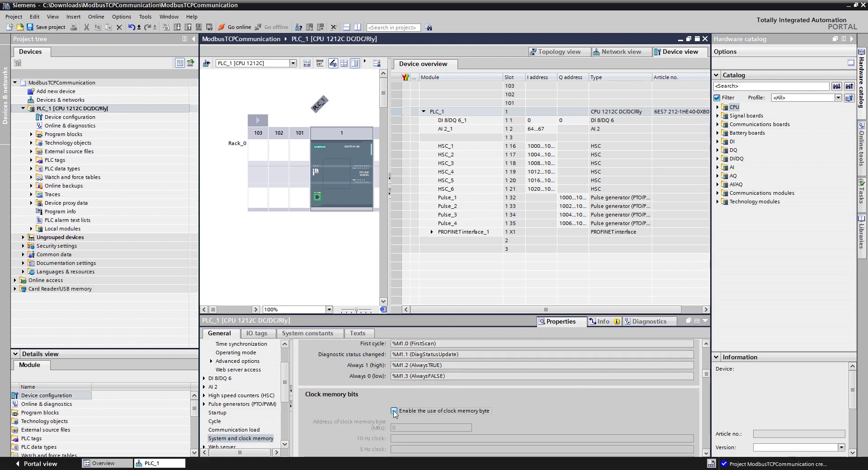
pyautogui.click(393, 411)
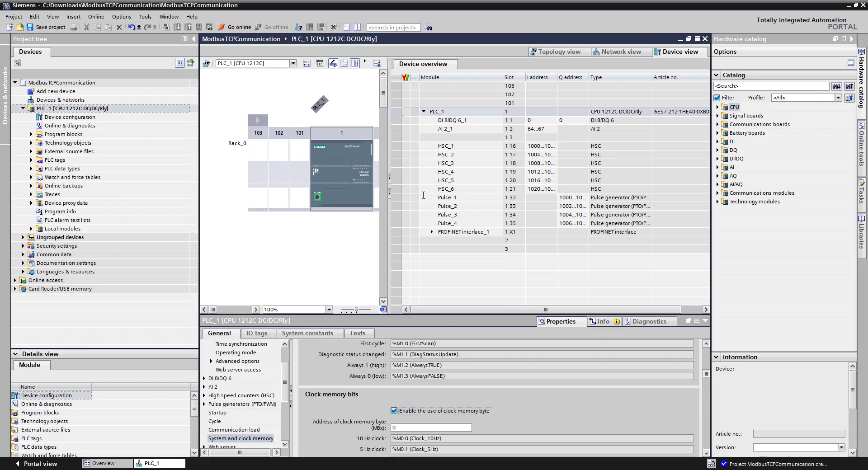
# Expand the PLC's program blocks and open the Main [OB1] block
pyautogui.click(95, 135)
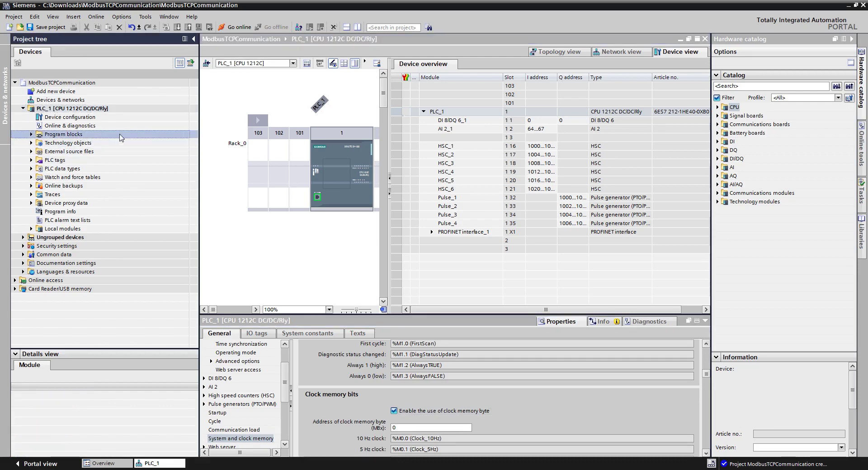
pyautogui.press('Right')
pyautogui.press('Down')
pyautogui.press('Down')
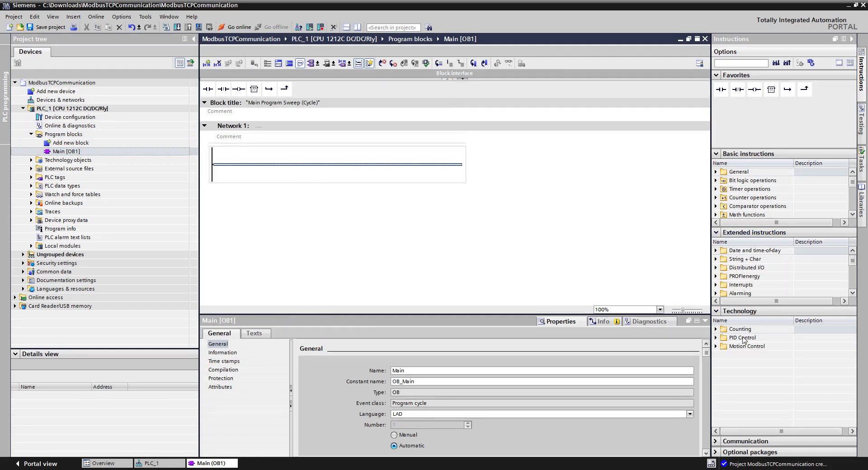
# Insert the Modbus TCP instruction MB_CLIENT into Network 1 of Main with the single-instance data block MB_CLIENT_DB
pyautogui.click(746, 441)
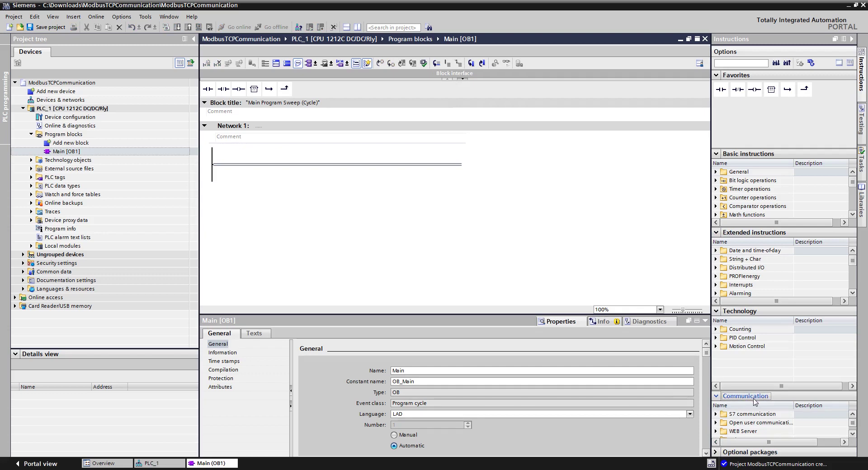
pyautogui.moveTo(758, 391); pyautogui.dragTo(763, 358)
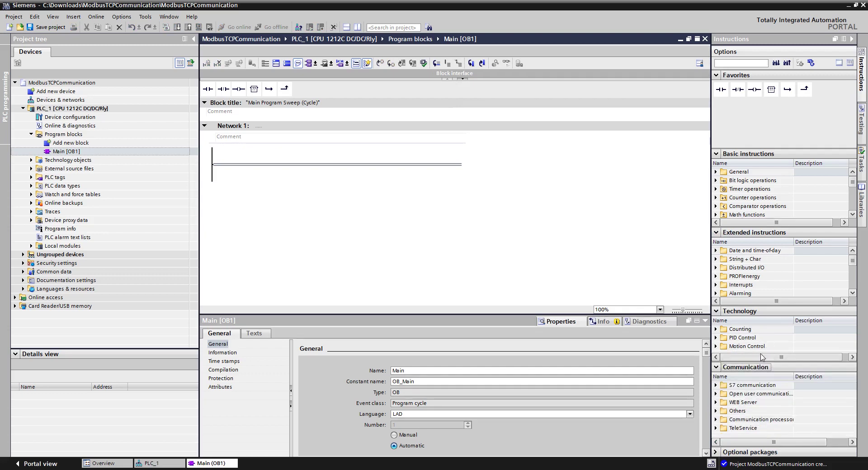
pyautogui.click(716, 412)
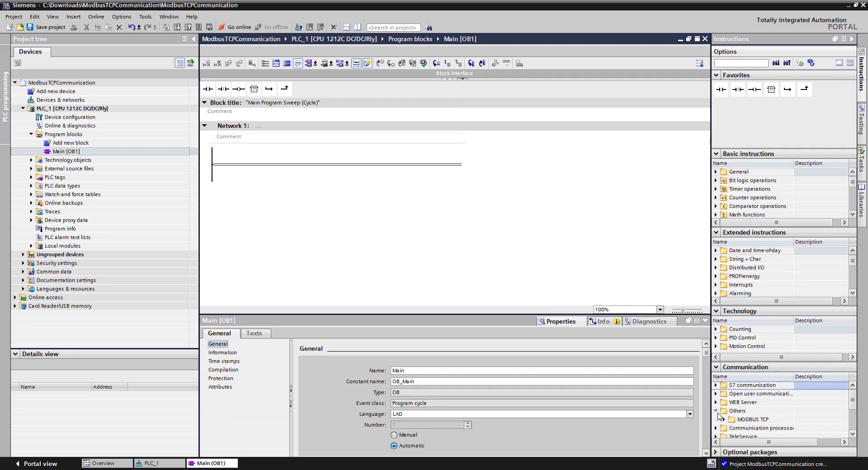
pyautogui.click(724, 420)
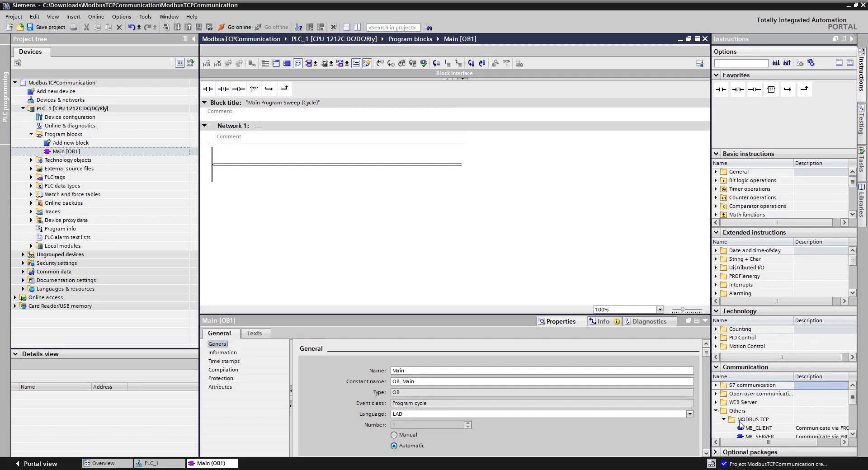
pyautogui.scroll(-2, 751, 415)
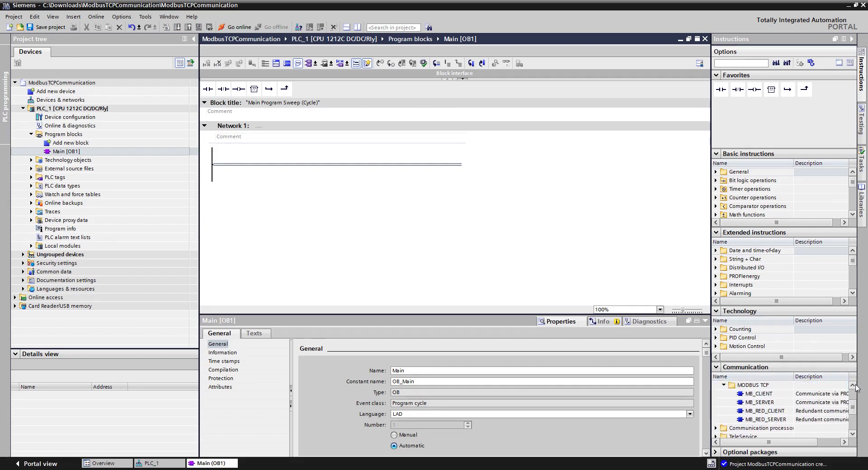
pyautogui.click(798, 396)
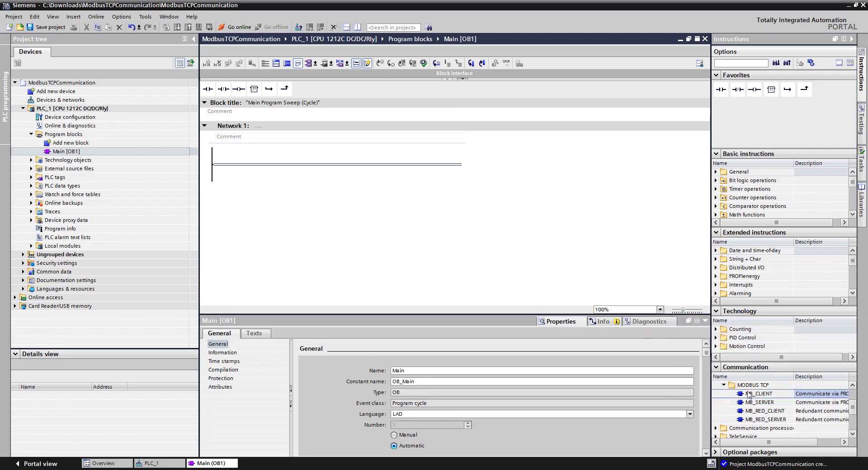
pyautogui.moveTo(748, 395)
pyautogui.mouseDown()
pyautogui.moveTo(291, 197)
pyautogui.moveTo(328, 165)
pyautogui.mouseUp()
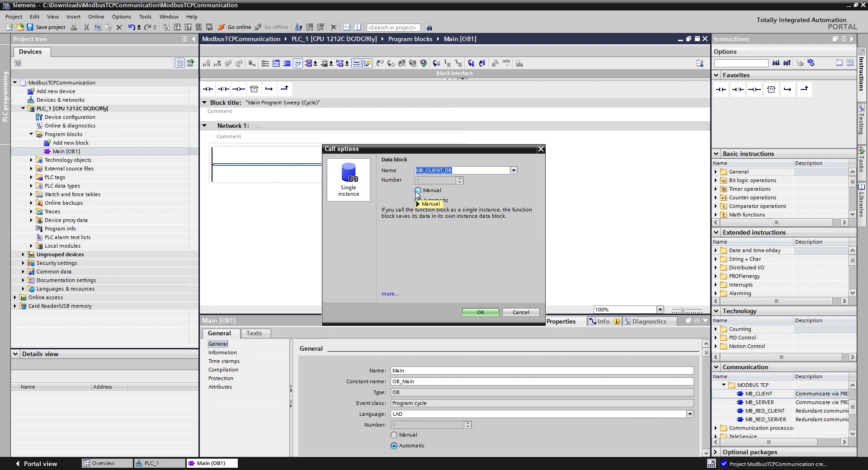
pyautogui.press('Return')
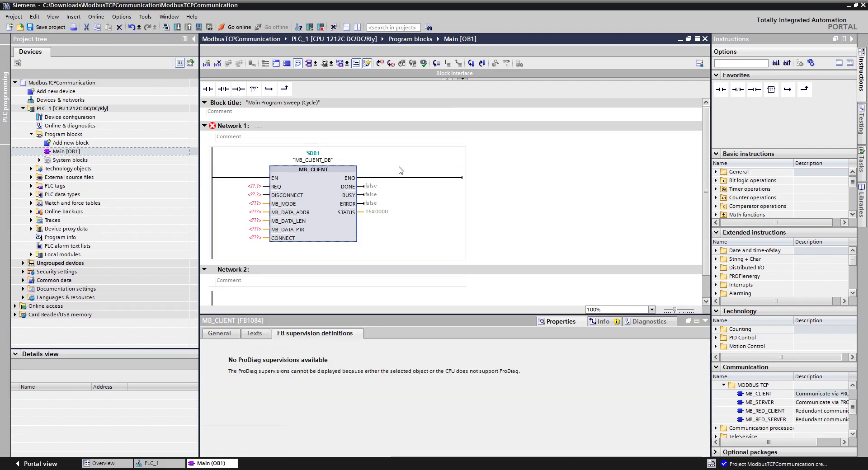
# Add a global data block named ModbusConfigDB to the program blocks
pyautogui.doubleClick(99, 144)
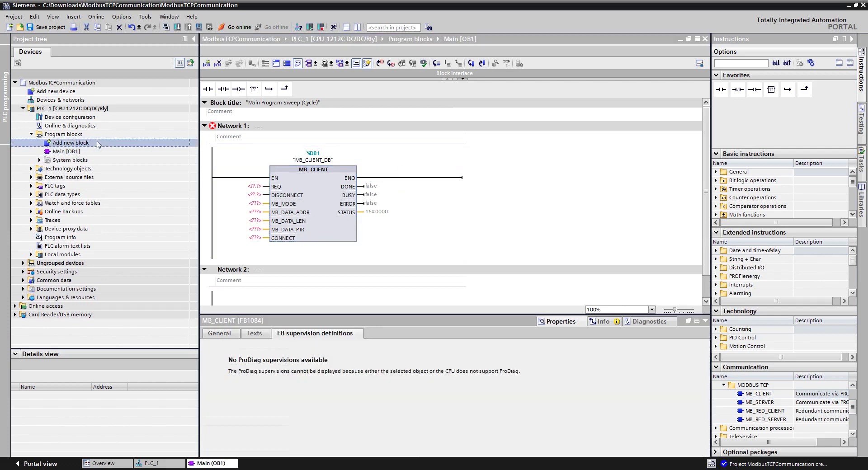
pyautogui.write('M')
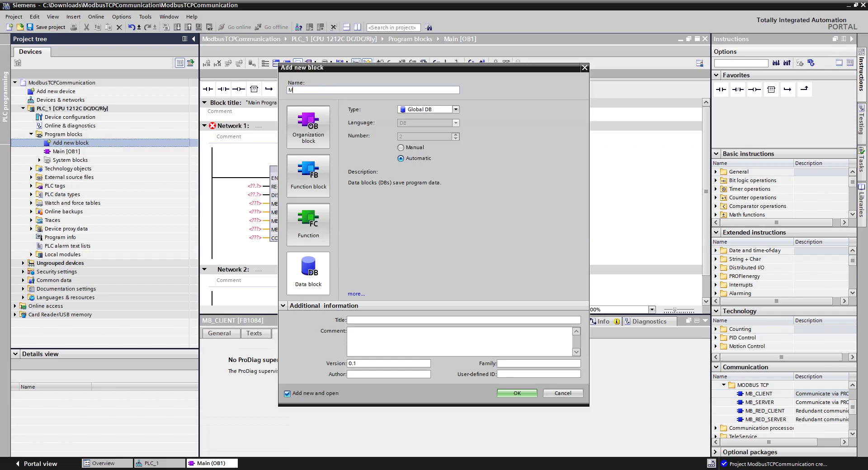
pyautogui.write('odbusConfigDB')
pyautogui.click(519, 394)
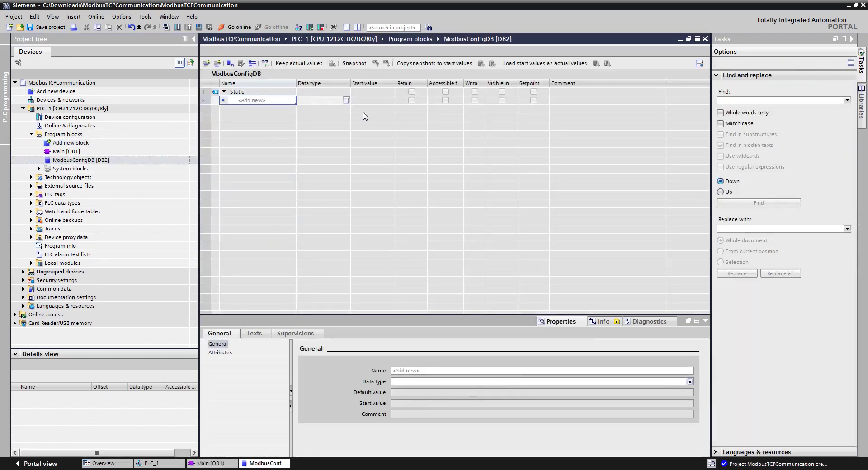
# Show ModbusConfigDB and Main side by side and add the Bool variables REQ and DISCONNECT to the data block
pyautogui.click(357, 27)
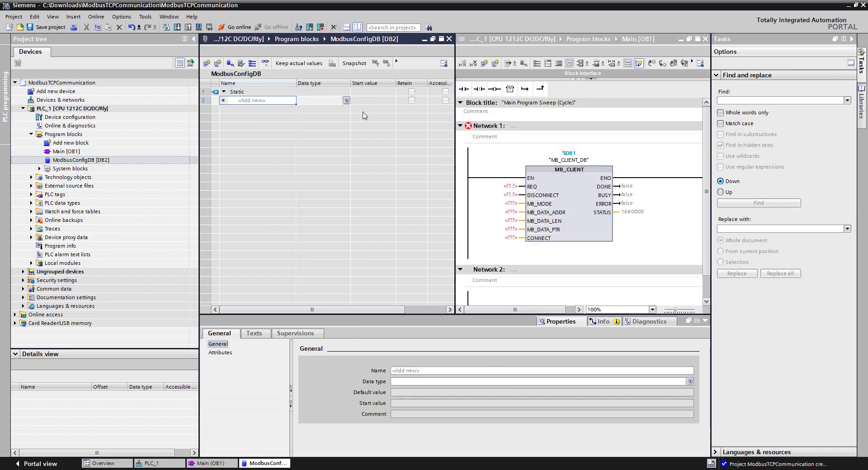
pyautogui.write('Re')
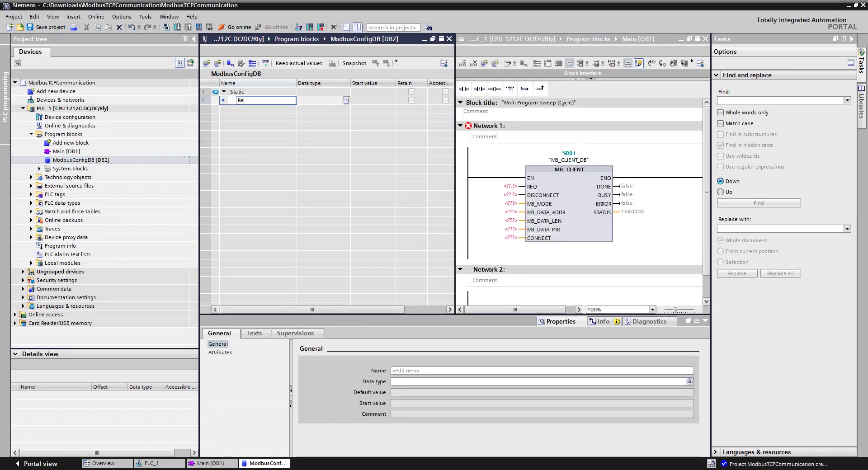
pyautogui.write('EQ')
pyautogui.press('Return')
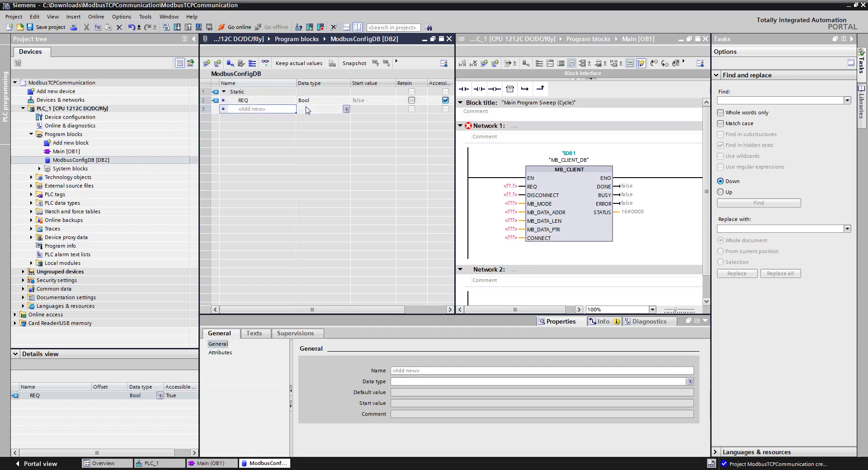
pyautogui.write('DISCONNECT')
pyautogui.press('Return')
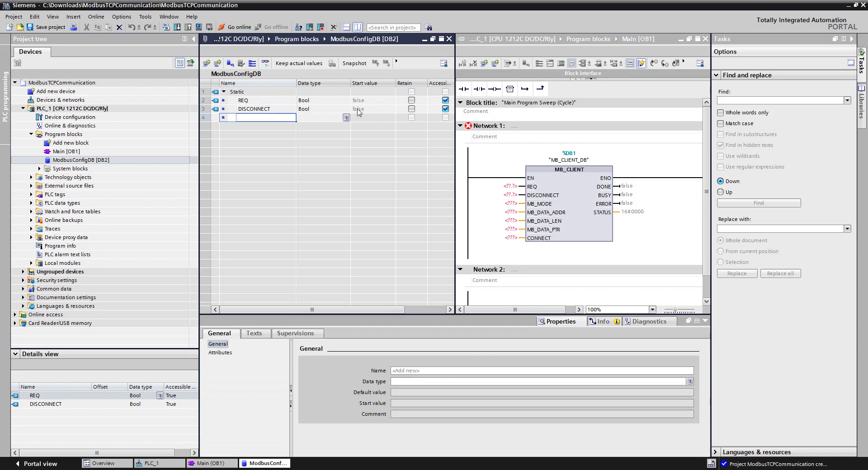
# Add a variable MB_MODE of data type USInt to ModbusConfigDB below DISCONNECT
pyautogui.click(564, 191)
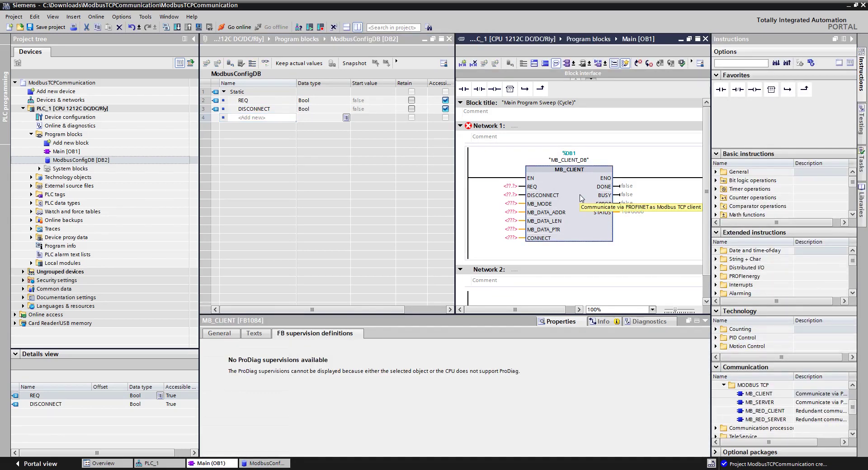
pyautogui.click(303, 118)
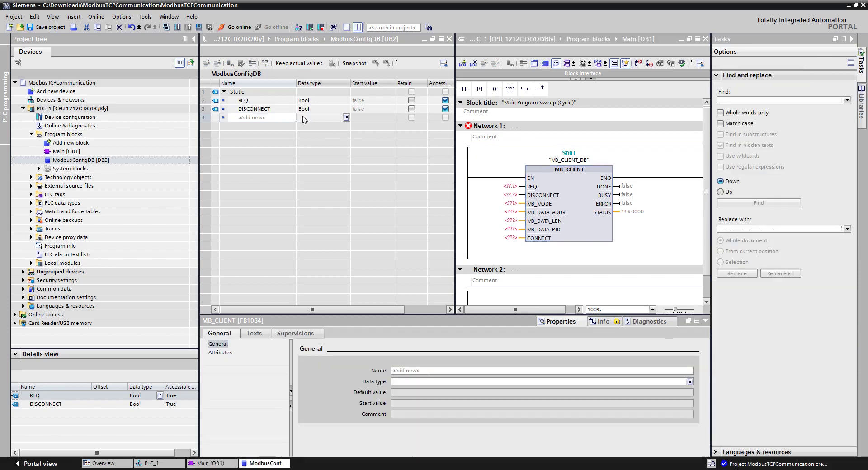
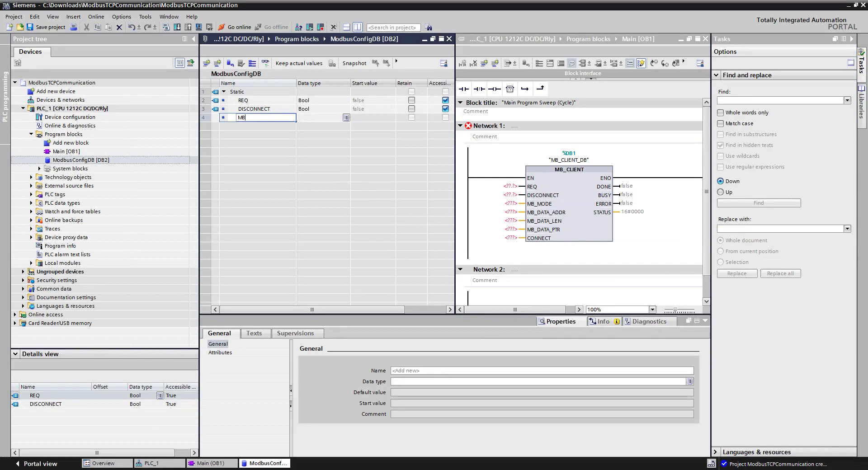
pyautogui.write('_MODE')
pyautogui.press('Return')
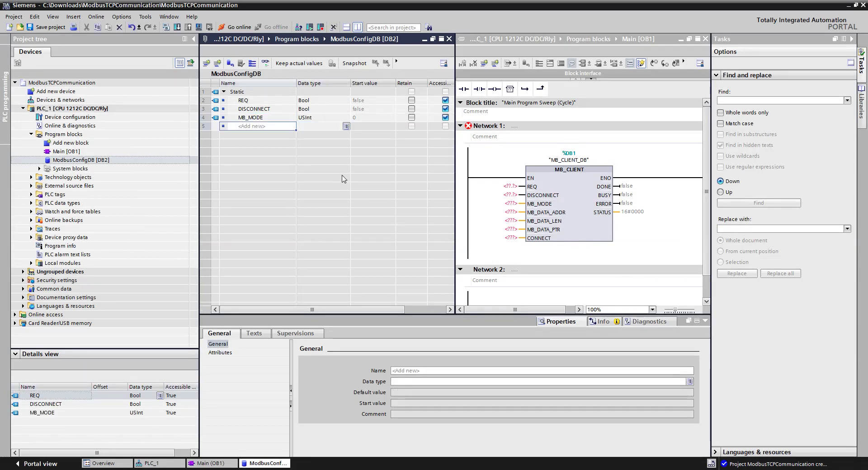
pyautogui.write('MB')
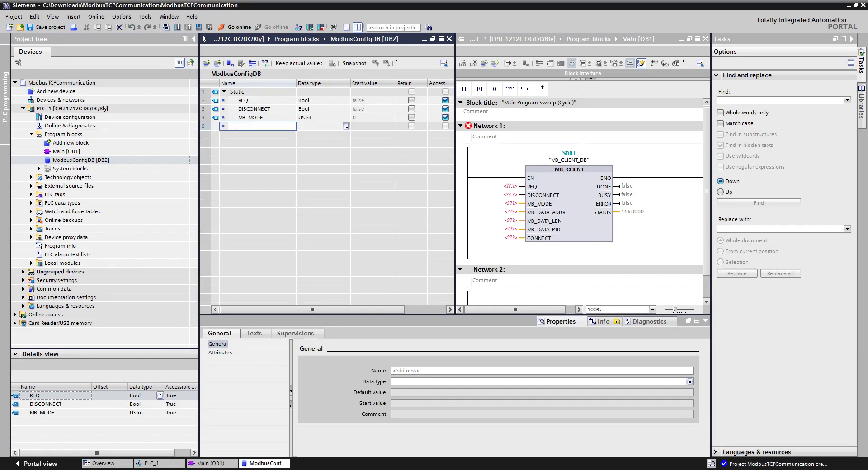
pyautogui.press('Escape')
pyautogui.press('Up')
pyautogui.press('Down')
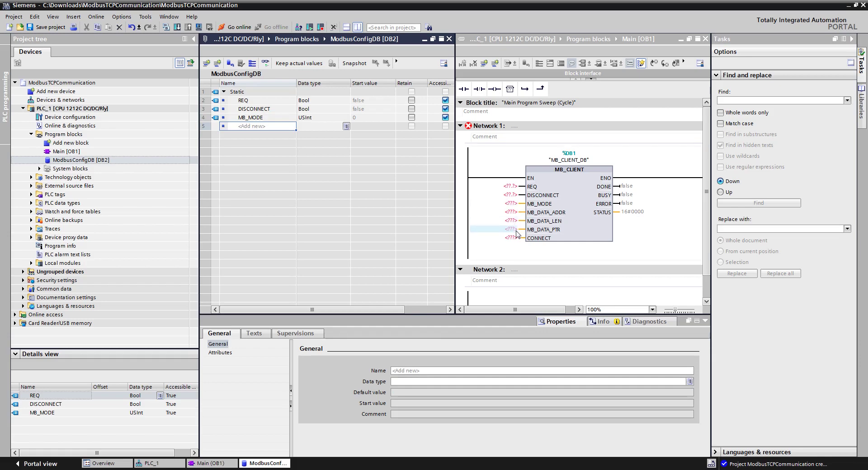
# Look up the CONNECT parameter's structure in the MB_CLIENT help and add a variable CONNECT of data type TCON_IP_v4 to ModbusConfigDB
pyautogui.press('F1')
pyautogui.click(412, 313)
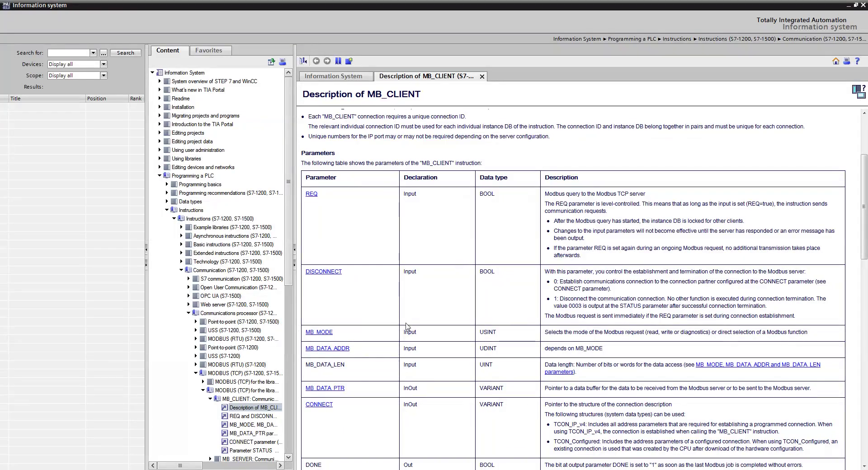
pyautogui.scroll(-5, 414, 408)
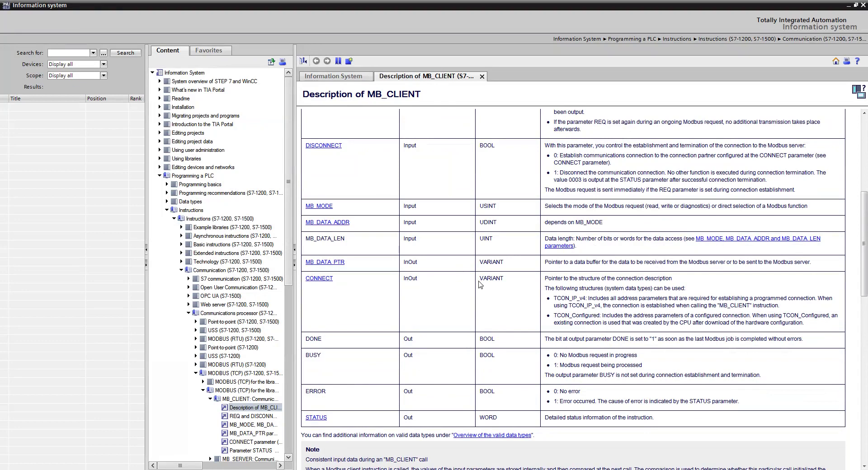
pyautogui.moveTo(478, 279); pyautogui.dragTo(513, 278)
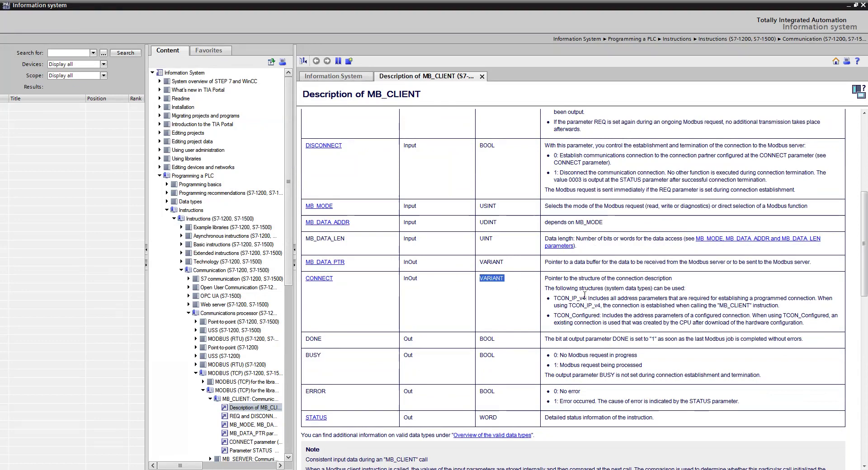
pyautogui.moveTo(586, 298); pyautogui.dragTo(550, 297)
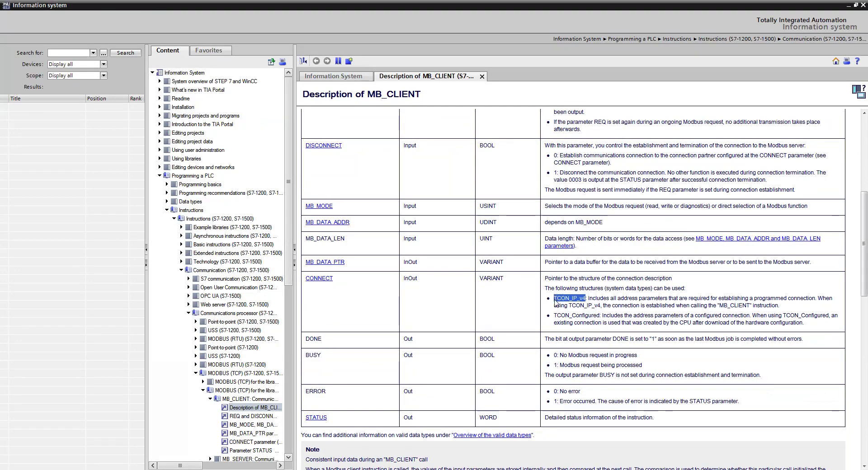
pyautogui.hotkey('alt', 'Tab')
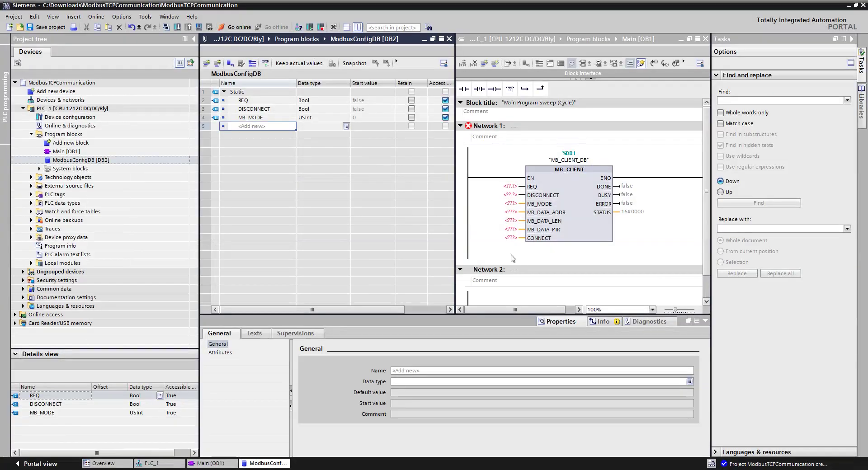
pyautogui.click(288, 127)
pyautogui.write('c')
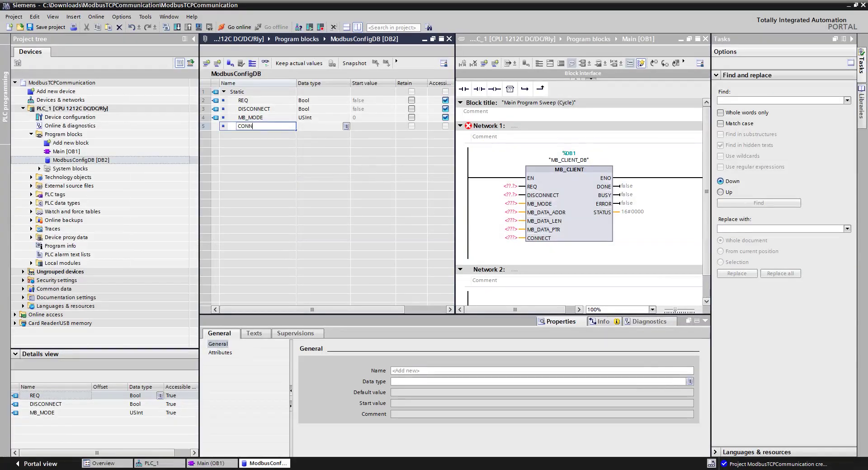
pyautogui.press('Return')
pyautogui.write('TCON_IP_v4')
pyautogui.press('Return')
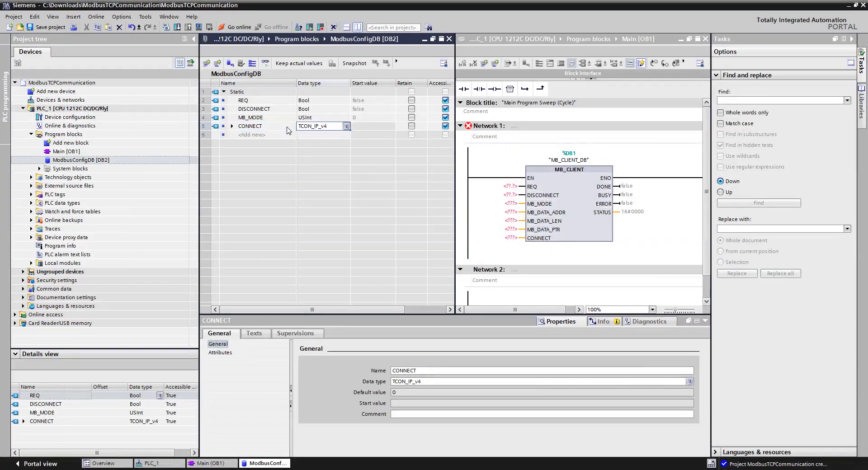
# Add the Bool variables DONE, BUSY and ERROR to ModbusConfigDB below CONNECT
pyautogui.click(266, 136)
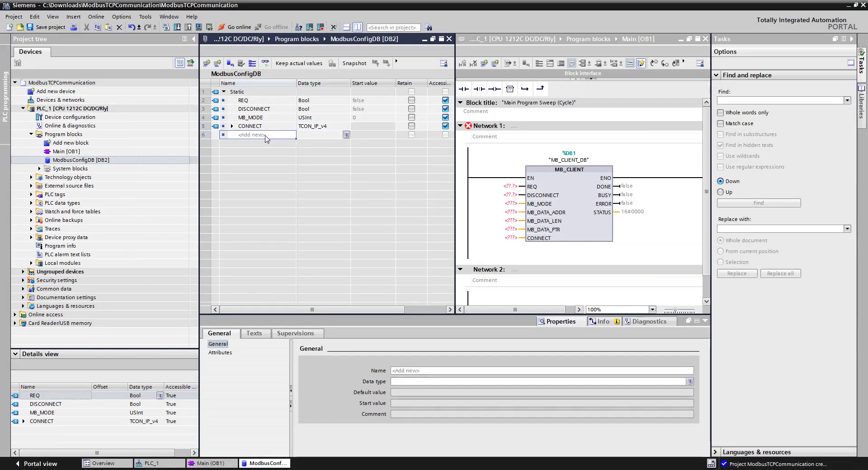
pyautogui.write('DONE')
pyautogui.press('Return')
pyautogui.write('BOOl')
pyautogui.press('Return')
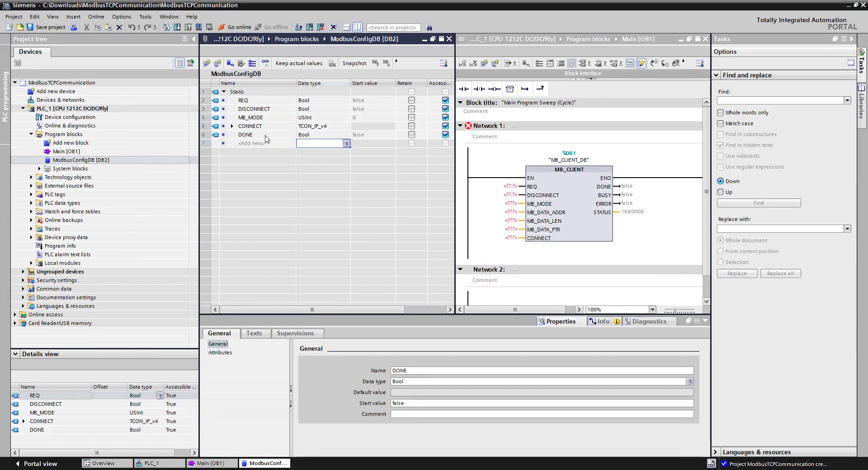
pyautogui.click(267, 140)
pyautogui.write('BUSY')
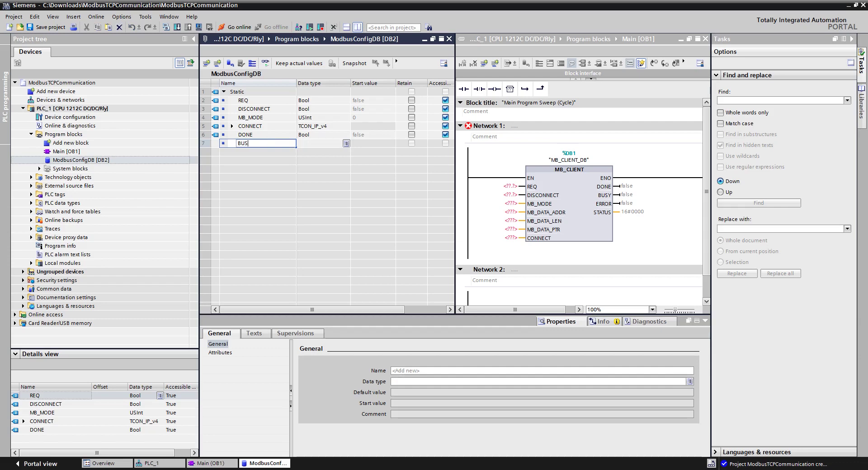
pyautogui.press('Return')
pyautogui.write('ERROR')
pyautogui.press('Return')
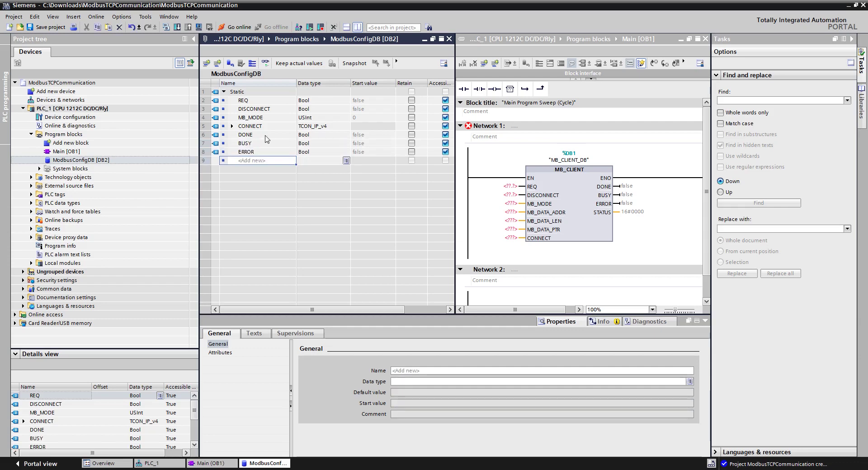
# Add a variable STATUS to ModbusConfigDB, check its type in the MB_CLIENT help and set its data type to Word
pyautogui.write('STATUS')
pyautogui.press('Return')
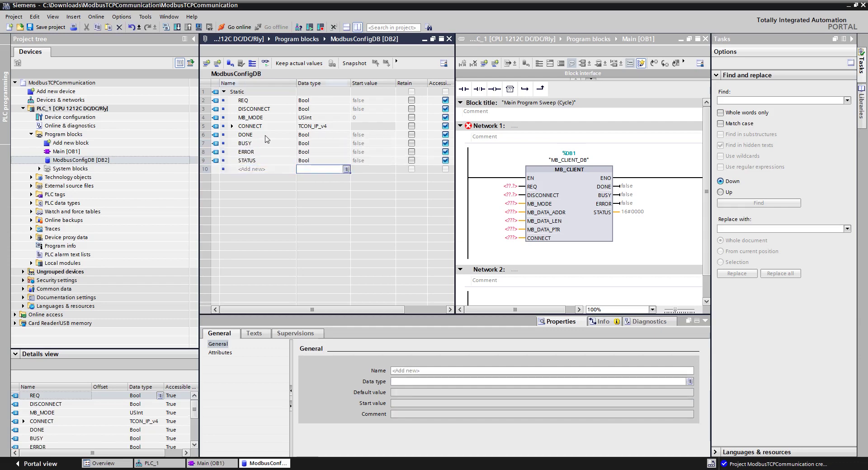
pyautogui.press('F1')
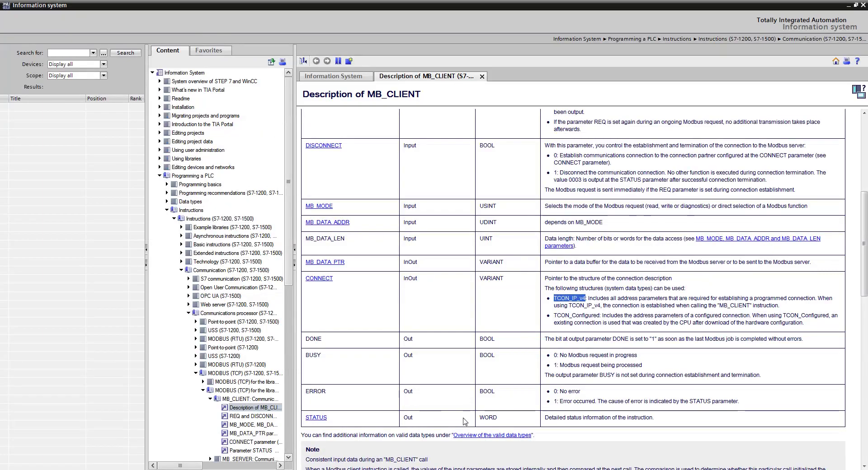
pyautogui.doubleClick(488, 417)
pyautogui.hotkey('alt', 'Tab')
pyautogui.click(328, 162)
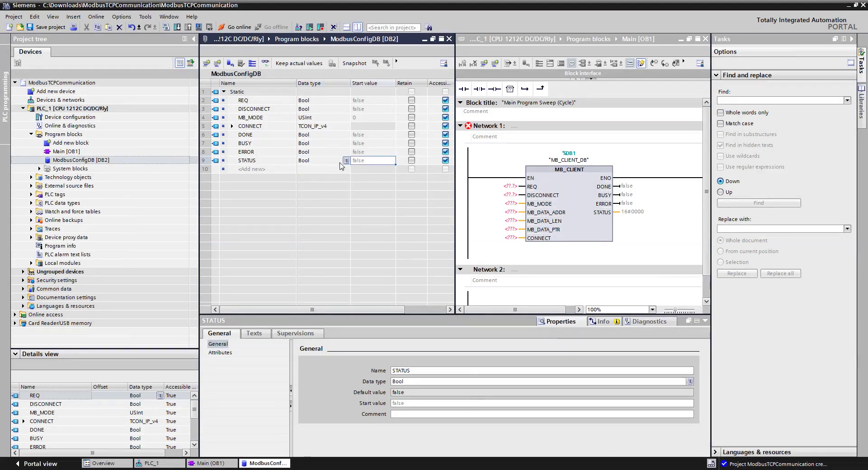
pyautogui.write('WR')
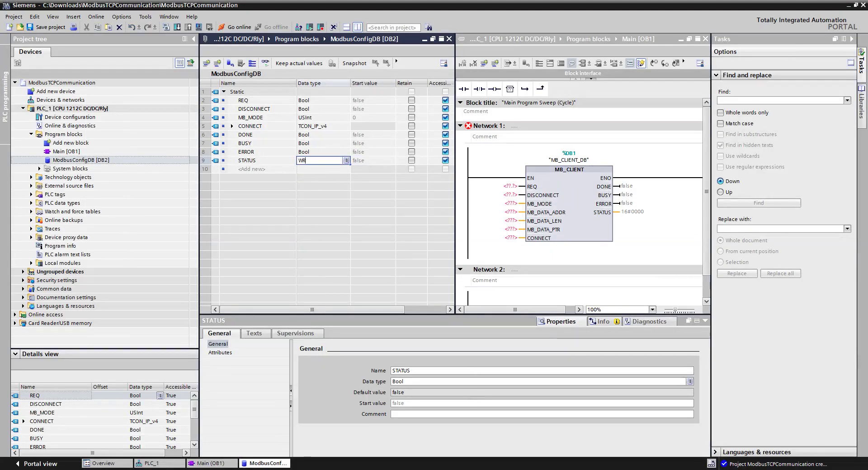
pyautogui.press('BackSpace')
pyautogui.write('ORD')
pyautogui.press('Return')
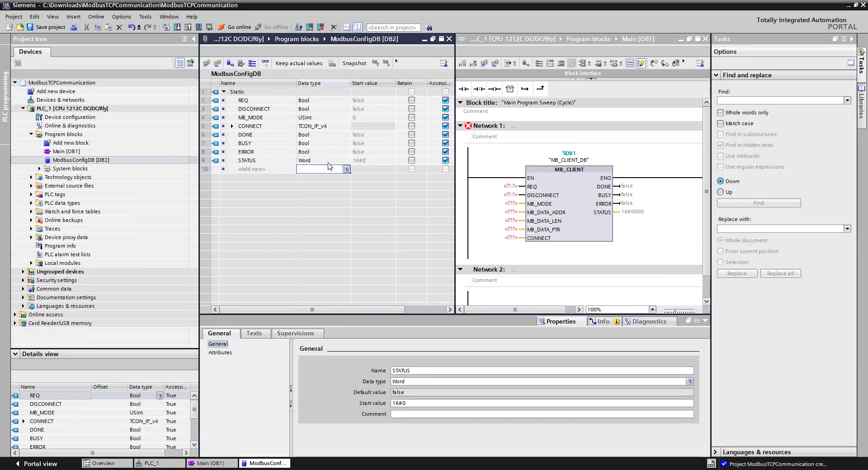
# Make the CONNECT variable retentive and expand its structure to reach the InterfaceId element
pyautogui.click(412, 126)
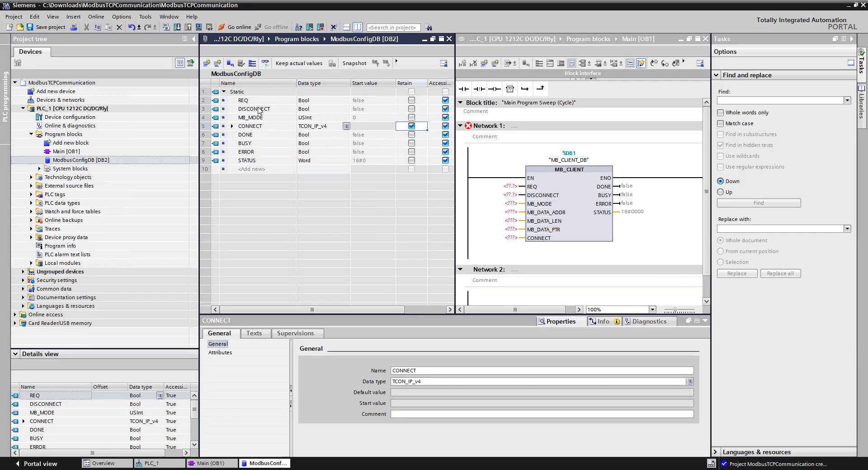
pyautogui.click(232, 126)
pyautogui.click(266, 135)
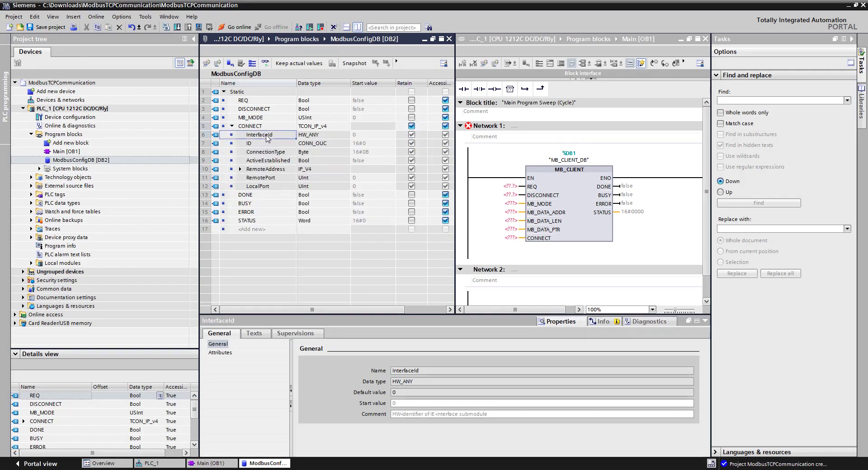
# Look up the PROFINET interface's hardware identifier in the PLC's system constants and set CONNECT's InterfaceId start value to 64
pyautogui.click(323, 135)
pyautogui.click(364, 135)
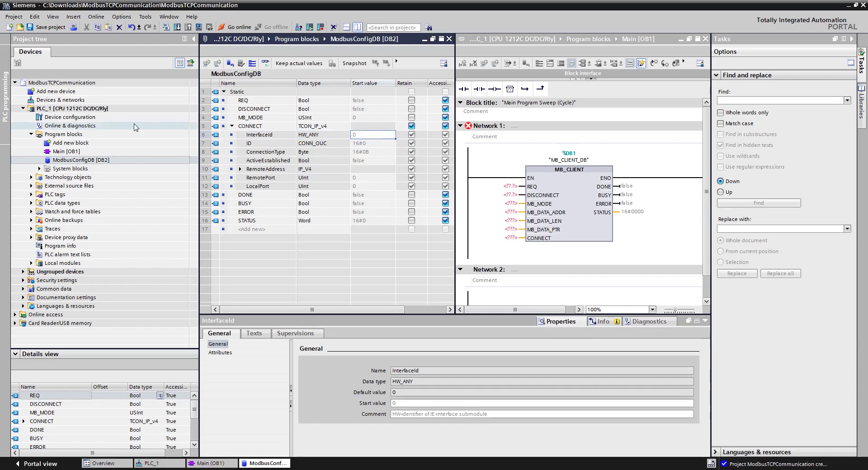
pyautogui.doubleClick(70, 117)
pyautogui.click(310, 334)
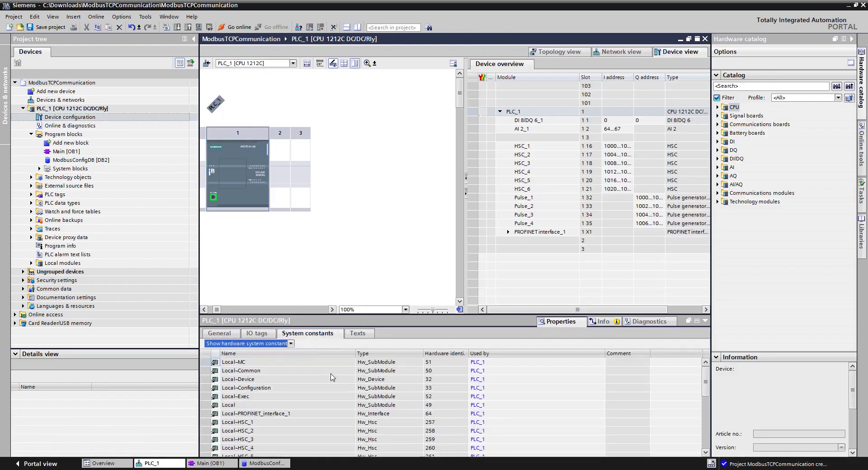
pyautogui.click(217, 199)
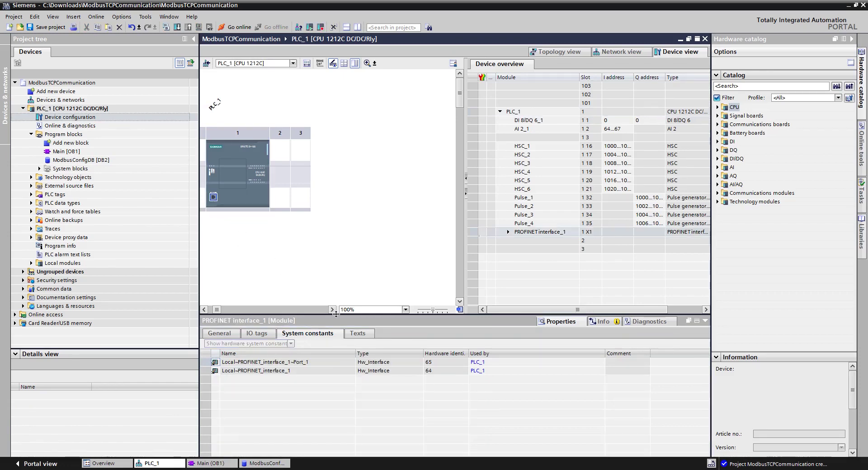
pyautogui.click(286, 370)
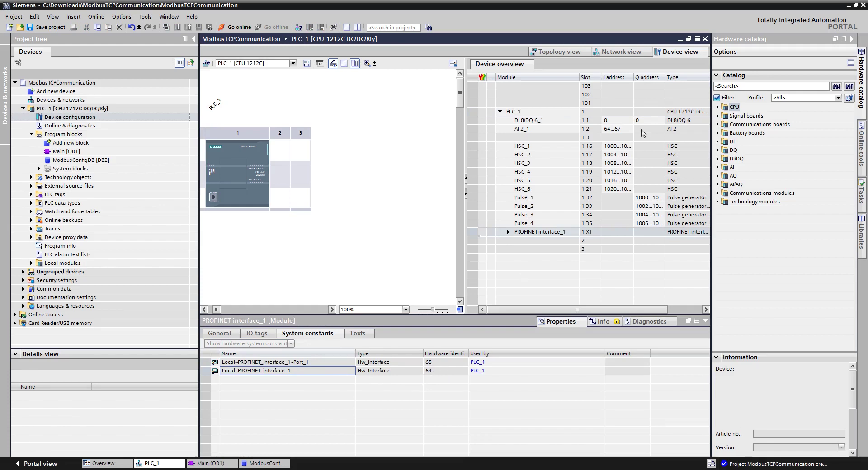
pyautogui.click(705, 40)
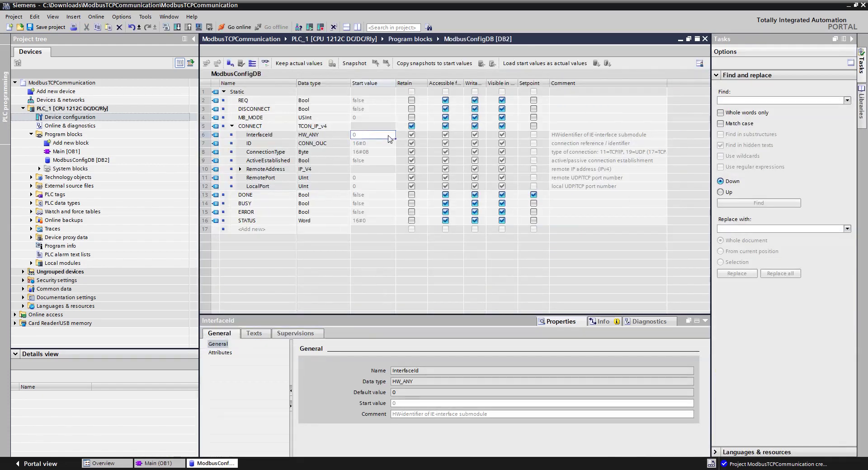
pyautogui.write('64')
pyautogui.press('Return')
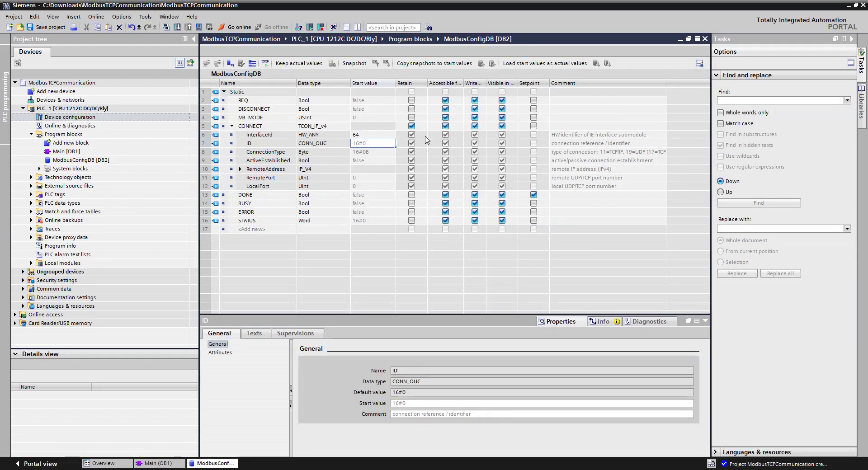
# Set the start values within CONNECT: ID to 1, ConnectionType to 11 and ActiveEstablished to TRUE
pyautogui.write('1')
pyautogui.click(373, 151)
pyautogui.click(363, 152)
pyautogui.press('Escape')
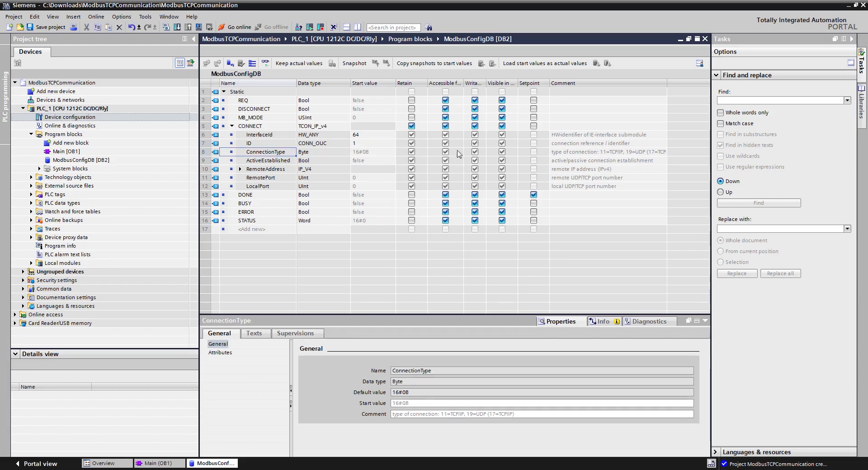
pyautogui.click(391, 152)
pyautogui.write('11')
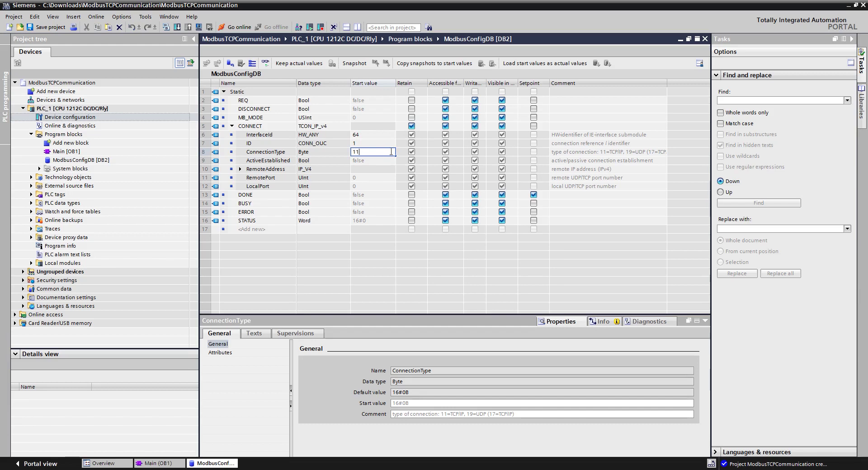
pyautogui.press('Return')
pyautogui.write('TRUE')
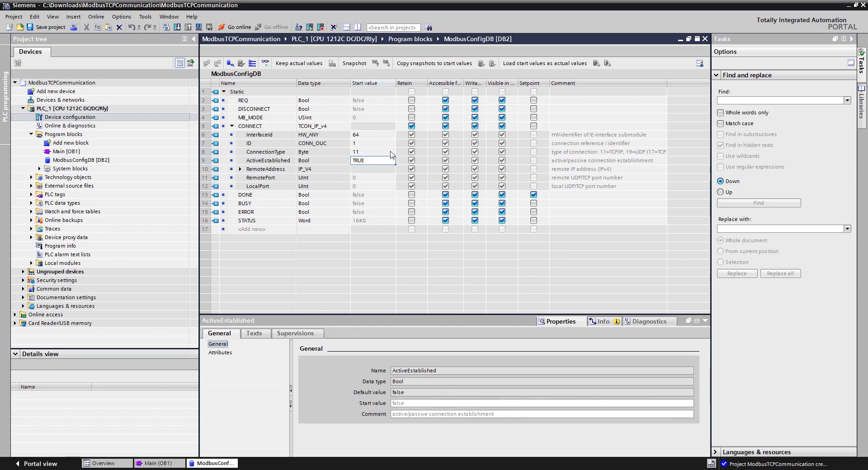
pyautogui.press('Return')
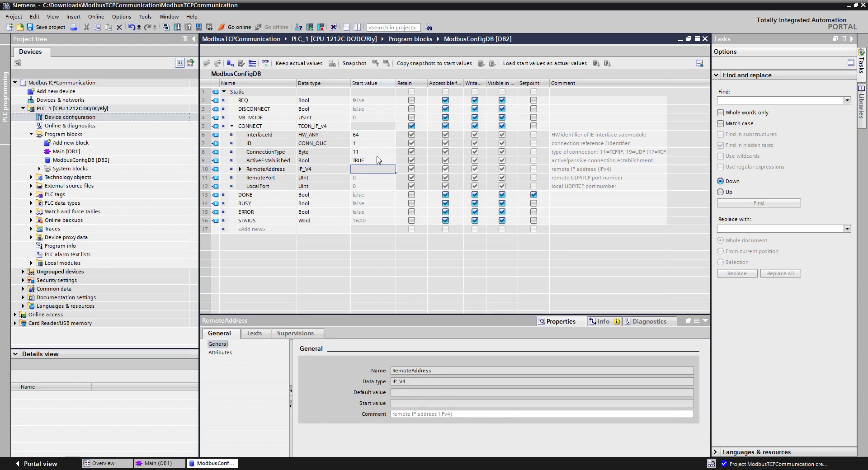
# Expand RemoteAddress down to its ADDR elements and look up the IPv4 address of the computer's Local Area Connection
pyautogui.click(240, 169)
pyautogui.click(248, 178)
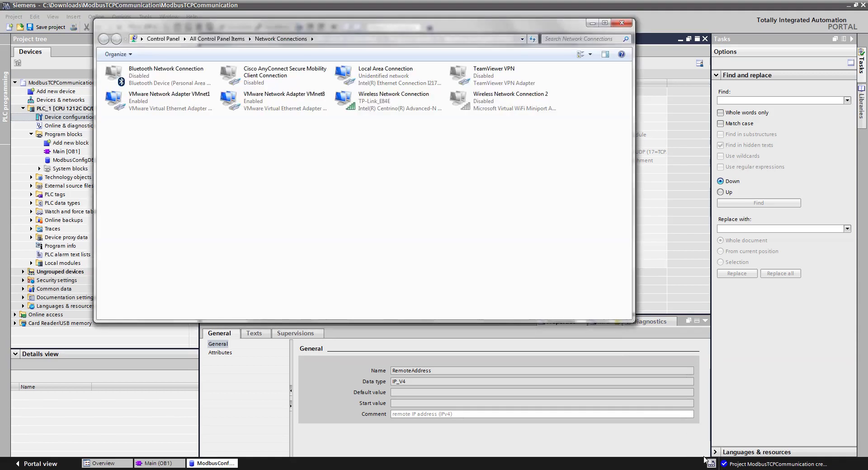
pyautogui.doubleClick(374, 79)
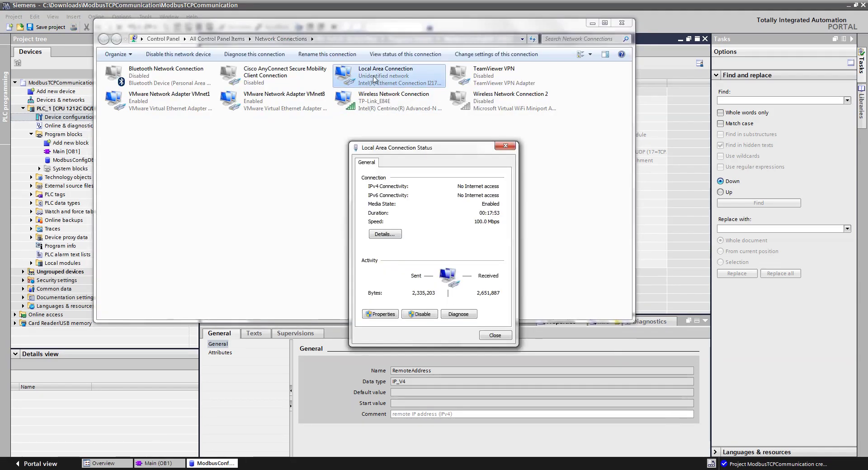
pyautogui.click(398, 237)
pyautogui.click(398, 236)
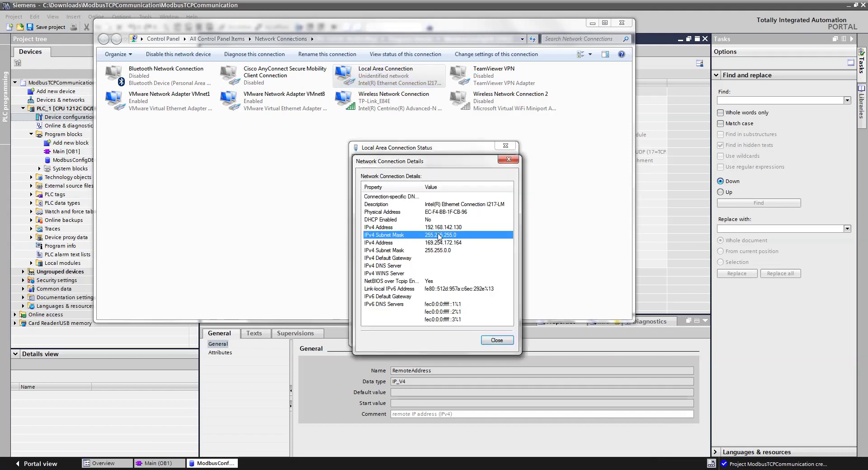
pyautogui.click(469, 228)
pyautogui.click(477, 237)
pyautogui.click(480, 231)
pyautogui.click(645, 189)
# Set the start values of RemoteAddress elements ADDR[1] to ADDR[4] to 192, 168, 142 and 130
pyautogui.click(373, 187)
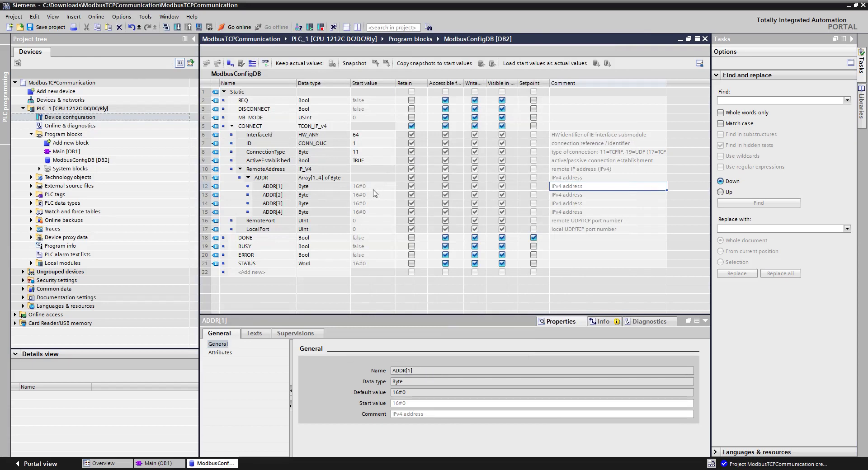
pyautogui.write('1')
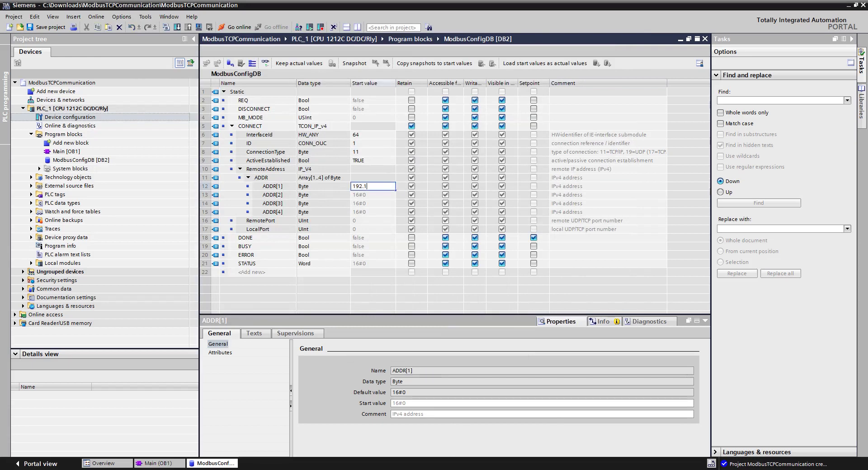
pyautogui.write('92.')
pyautogui.press('Return')
pyautogui.write('16')
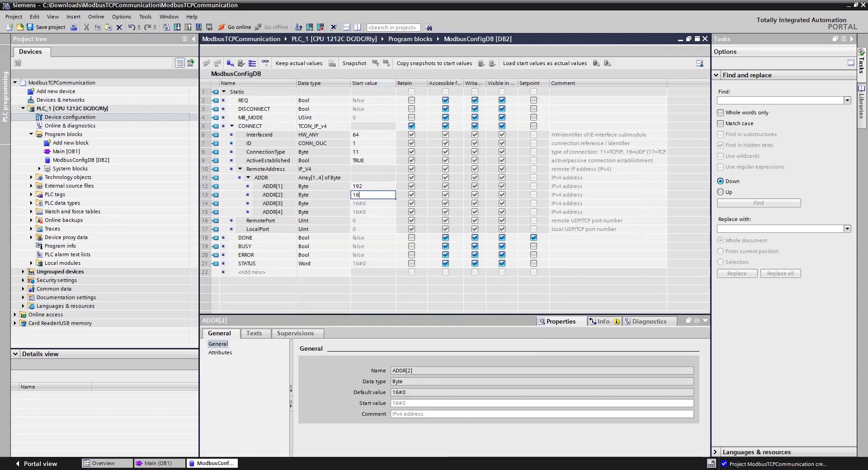
pyautogui.write('8')
pyautogui.press('Return')
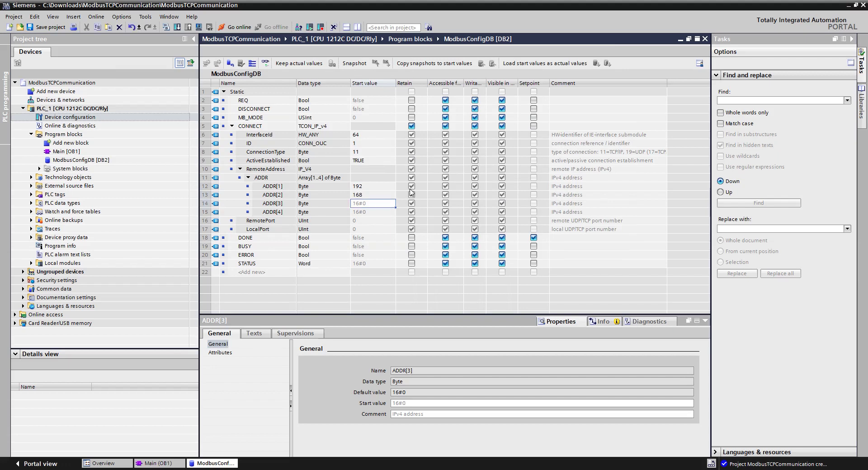
pyautogui.write('142')
pyautogui.press('Return')
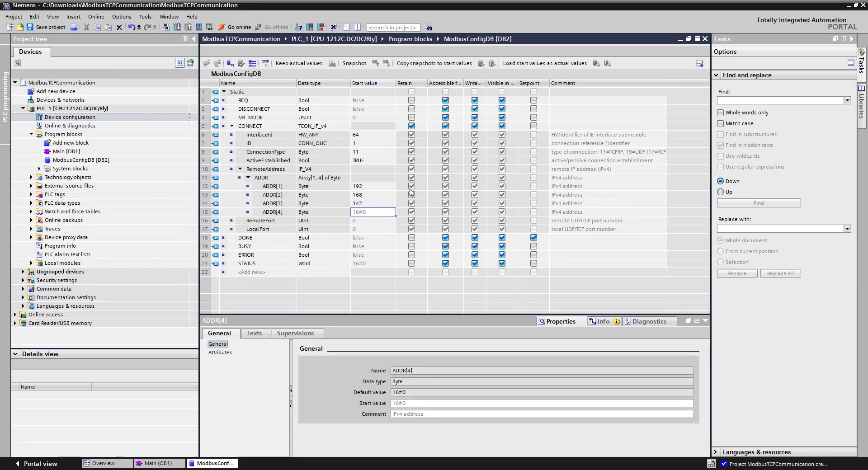
pyautogui.write('130')
pyautogui.press('Return')
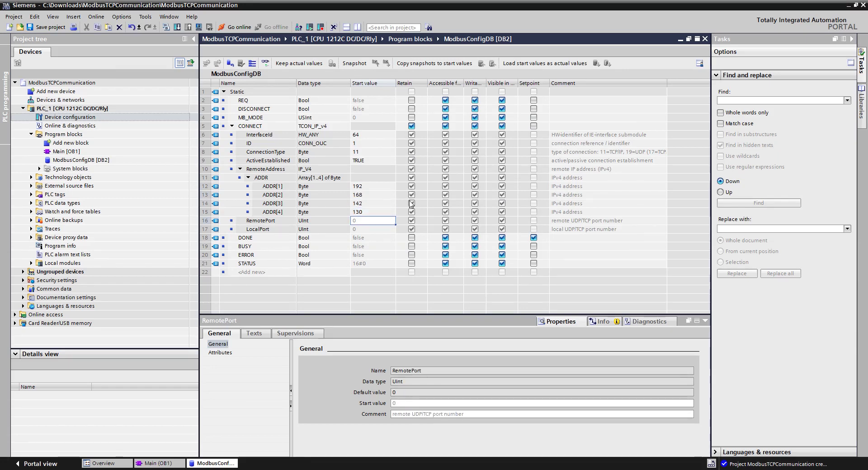
# Set the start values within CONNECT: RemotePort to 29999 and LocalPort to 2000
pyautogui.write('29')
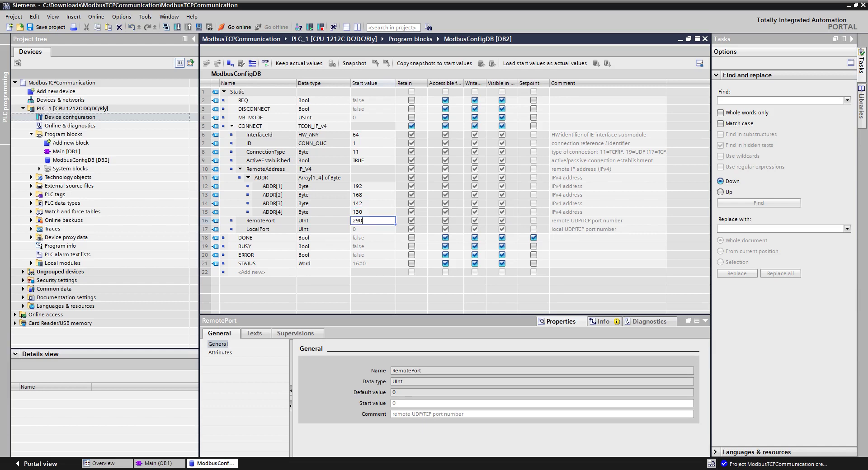
pyautogui.write('999')
pyautogui.press('Return')
pyautogui.write('2000')
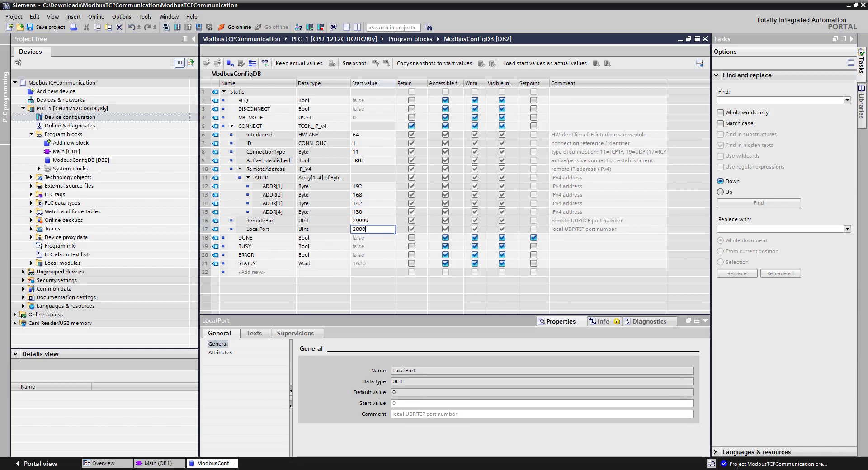
pyautogui.press('Return')
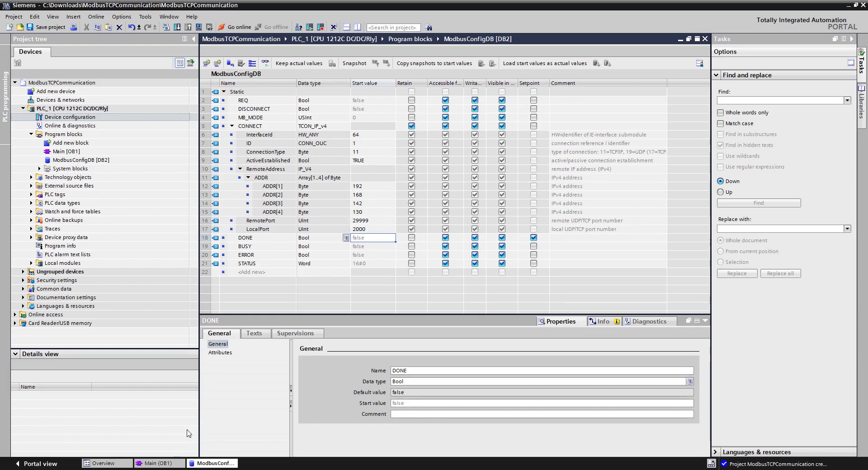
# Show ModbusConfigDB and Main side by side and link REQ, DISCONNECT (both through normally open contacts) and MB_MODE to the matching MB_CLIENT inputs
pyautogui.click(360, 27)
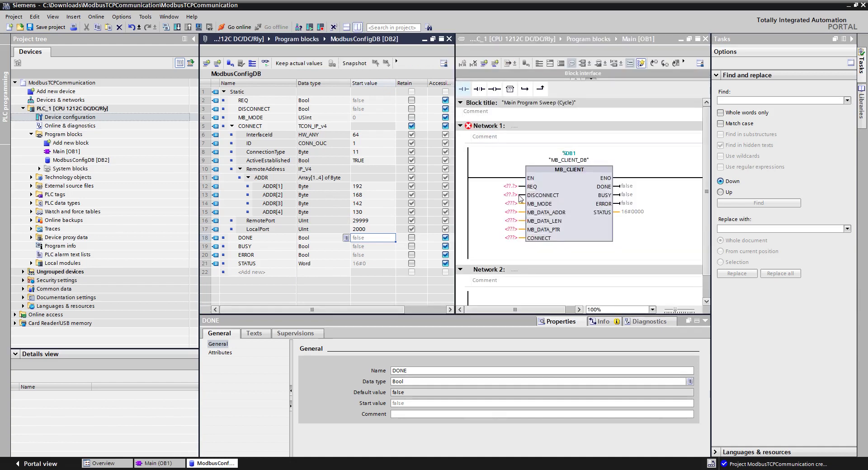
pyautogui.click(266, 103)
pyautogui.moveTo(266, 104); pyautogui.dragTo(486, 179)
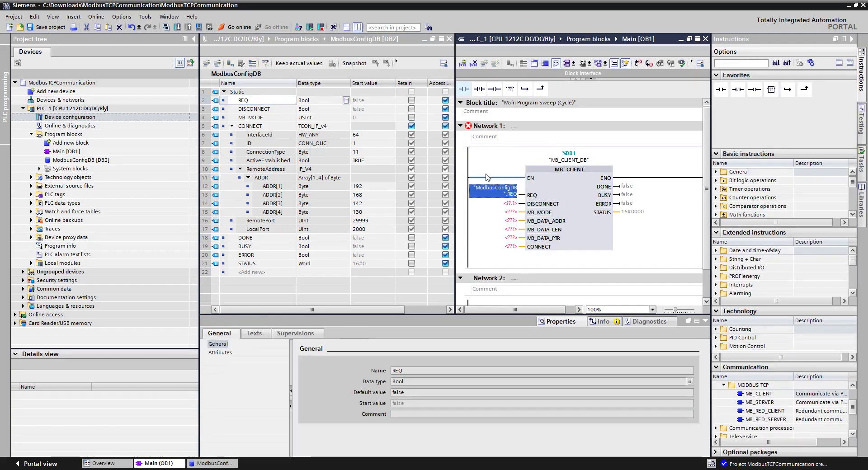
pyautogui.click(264, 110)
pyautogui.moveTo(264, 111); pyautogui.dragTo(503, 252)
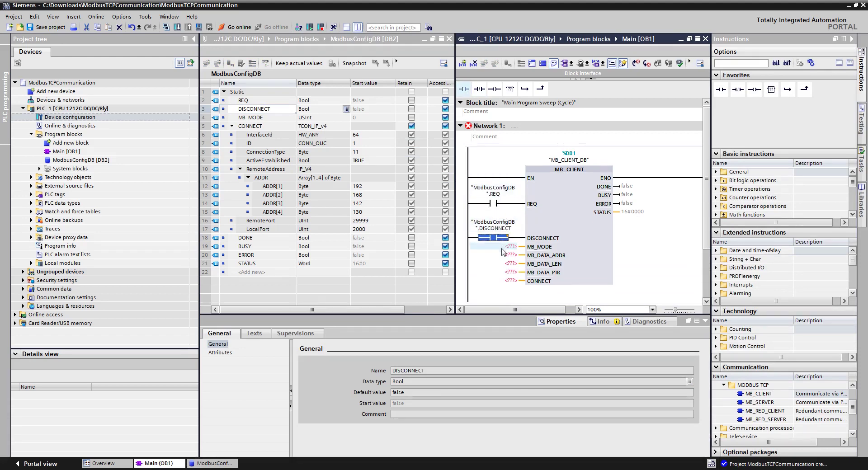
pyautogui.click(503, 248)
pyautogui.moveTo(267, 116); pyautogui.dragTo(502, 247)
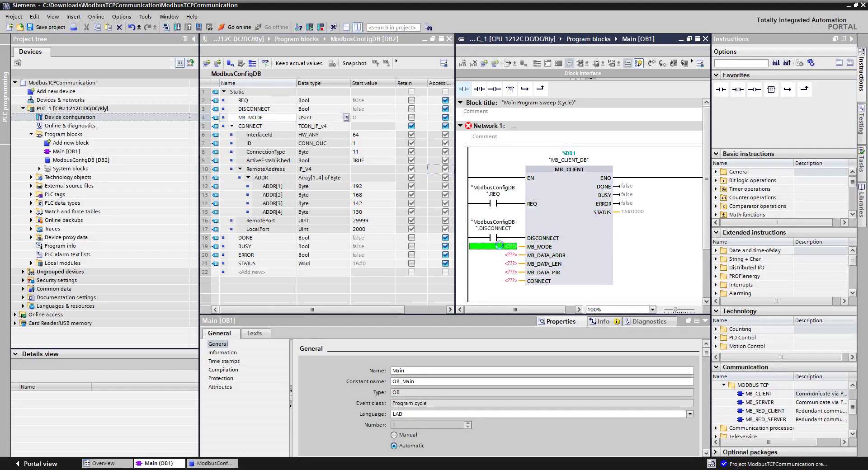
# Open the MB_CLIENT help on MB_MODE and examine the table relating mode, data address and data length to Modbus functions
pyautogui.click(583, 245)
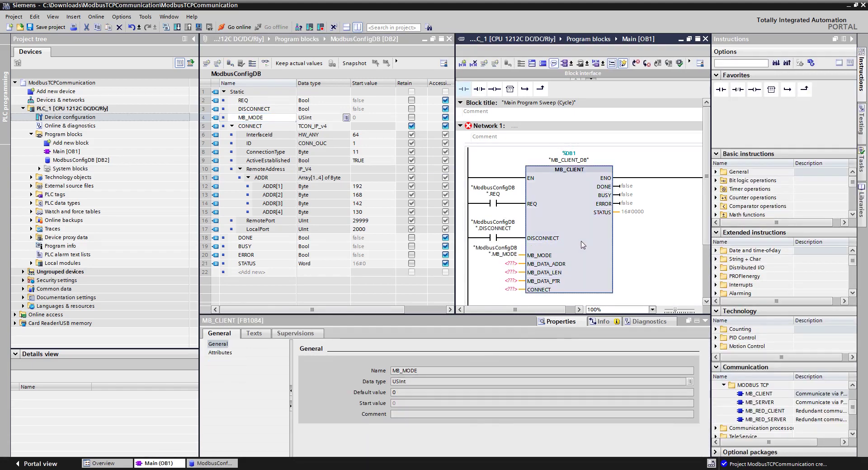
pyautogui.press('F1')
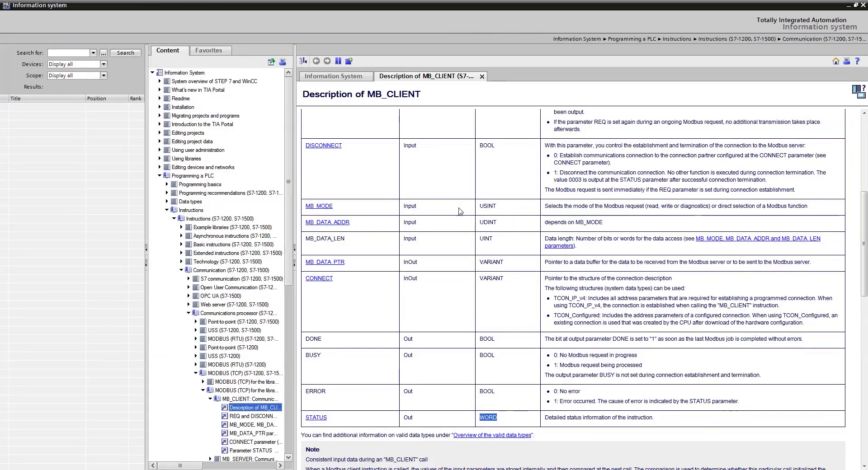
pyautogui.click(318, 206)
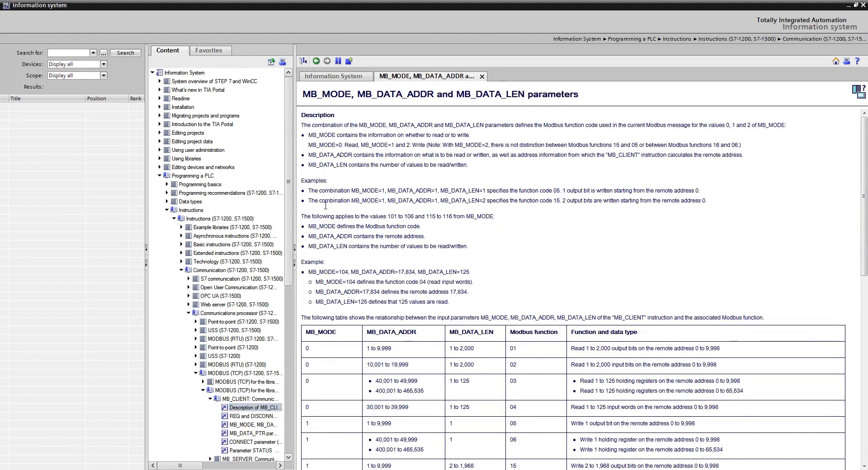
pyautogui.scroll(-5, 326, 205)
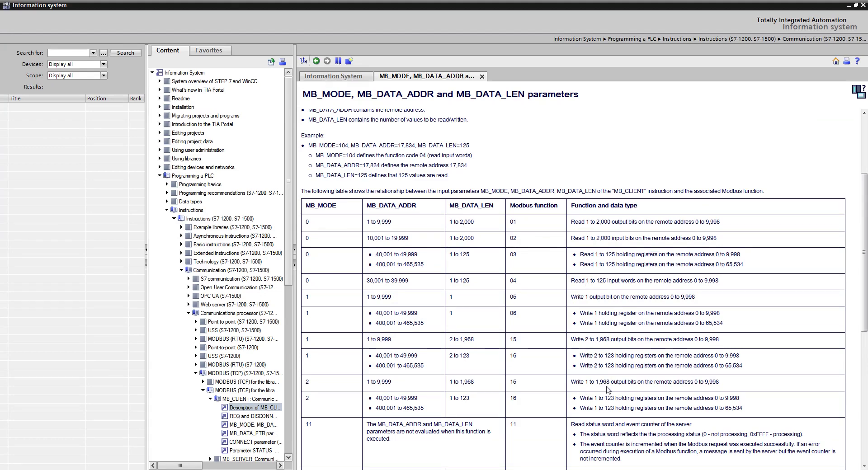
pyautogui.scroll(-3, 621, 389)
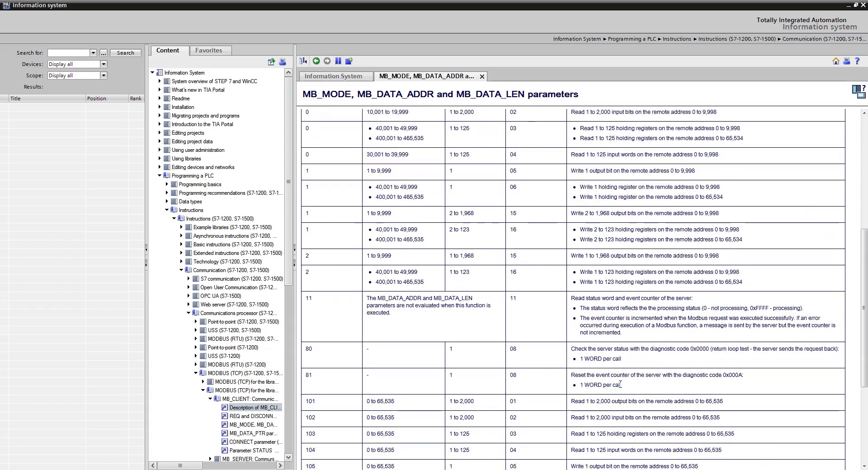
pyautogui.scroll(6, 620, 379)
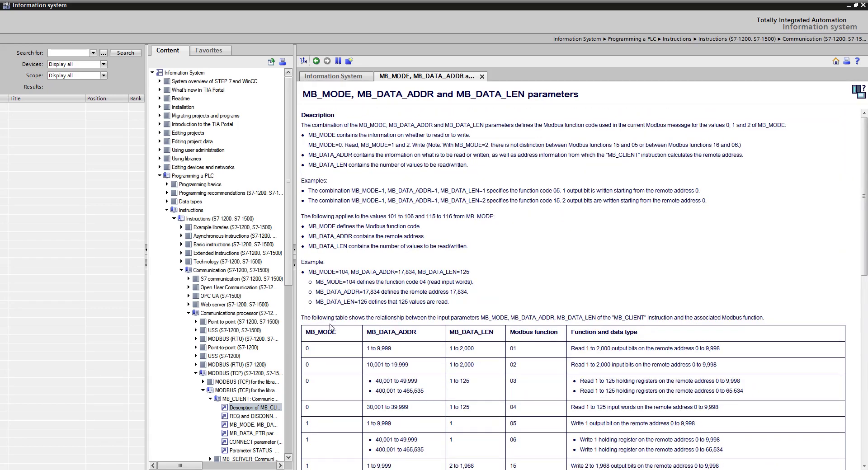
pyautogui.scroll(-6, 331, 327)
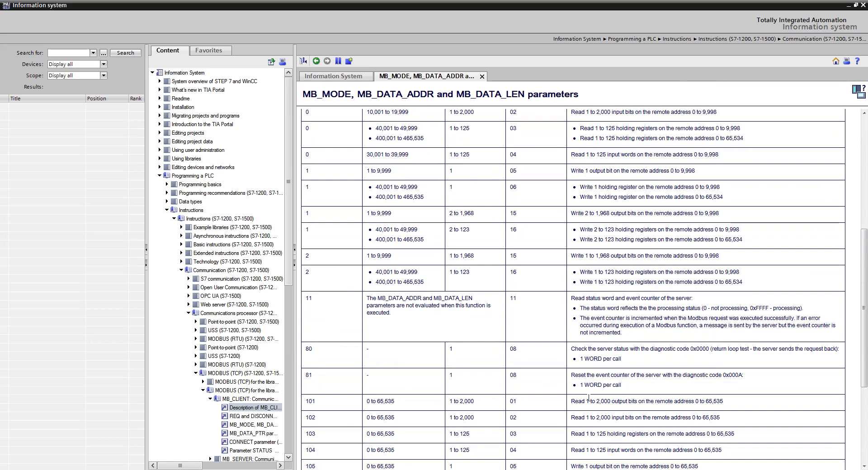
pyautogui.scroll(-4, 598, 436)
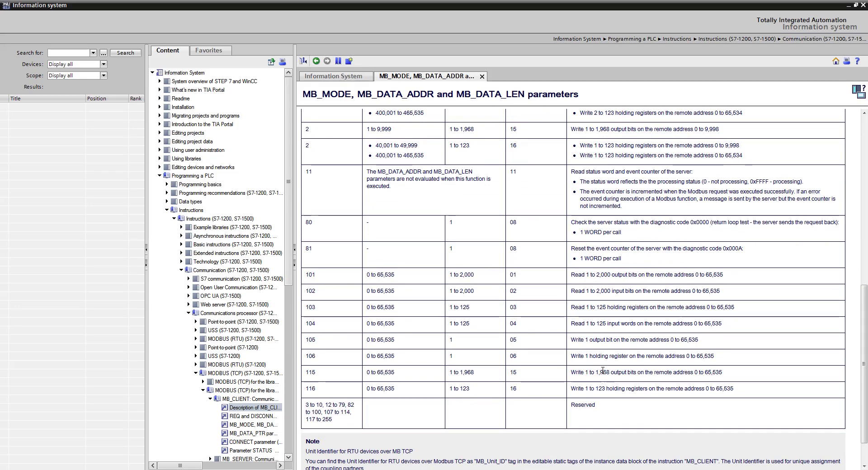
# Find the direct-function MB_MODE values for reading and for writing multiple holding registers in the help table, and return to the project
pyautogui.scroll(5, 607, 340)
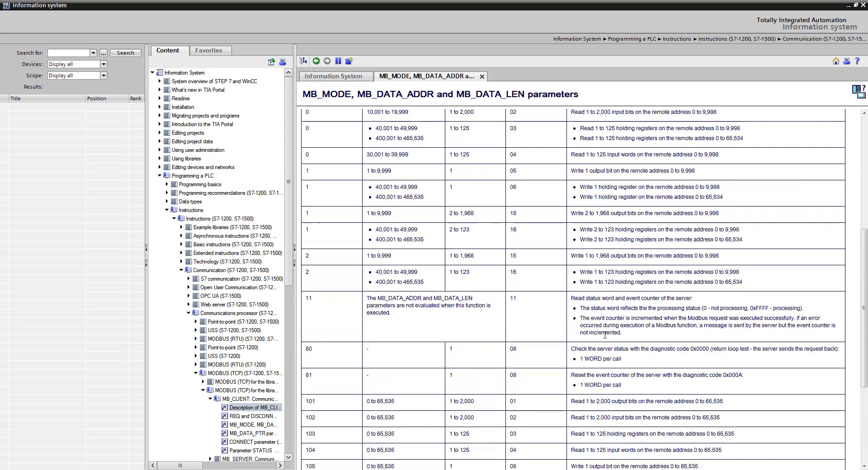
pyautogui.scroll(5, 609, 339)
pyautogui.scroll(-5, 609, 339)
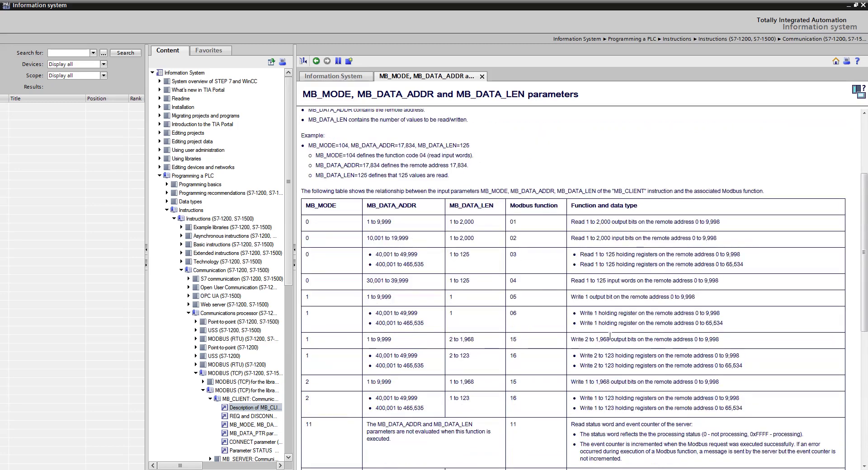
pyautogui.scroll(3, 610, 337)
pyautogui.scroll(-8, 621, 311)
pyautogui.moveTo(621, 311); pyautogui.dragTo(685, 308)
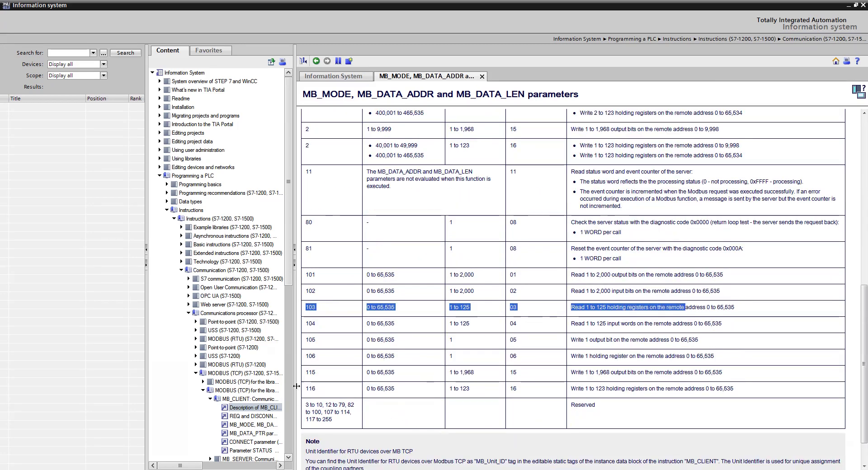
pyautogui.moveTo(306, 389); pyautogui.dragTo(632, 388)
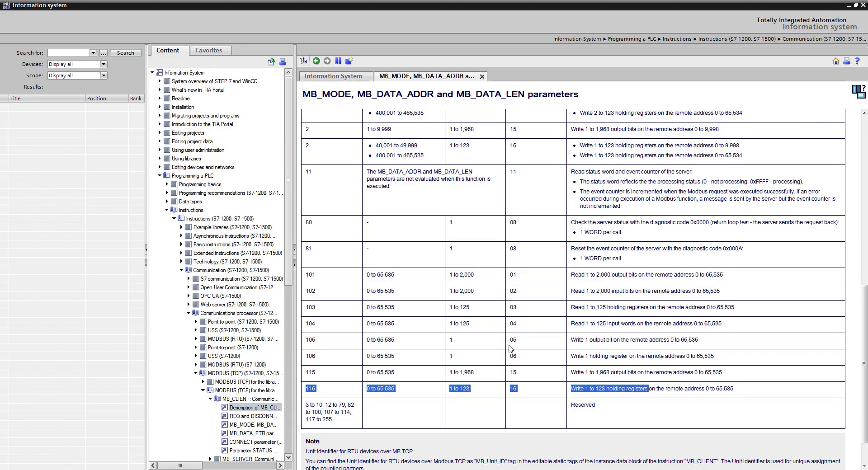
pyautogui.hotkey('alt', 'Tab')
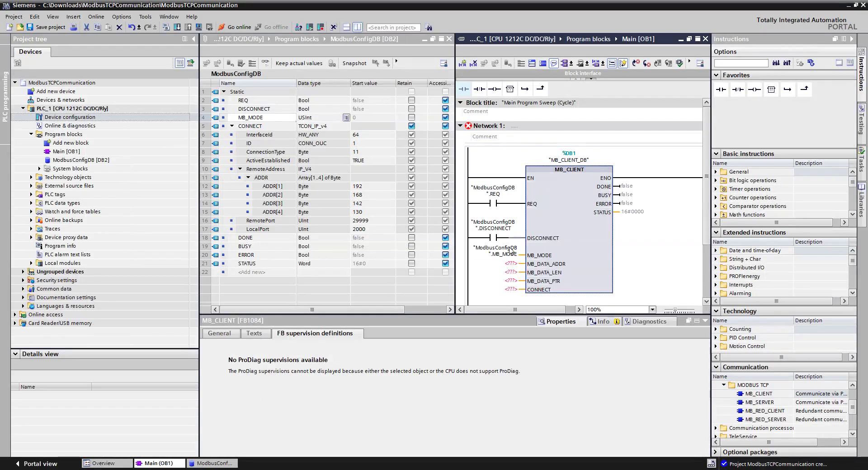
# Set the start value of MB_MODE in ModbusConfigDB to 103
pyautogui.click(499, 251)
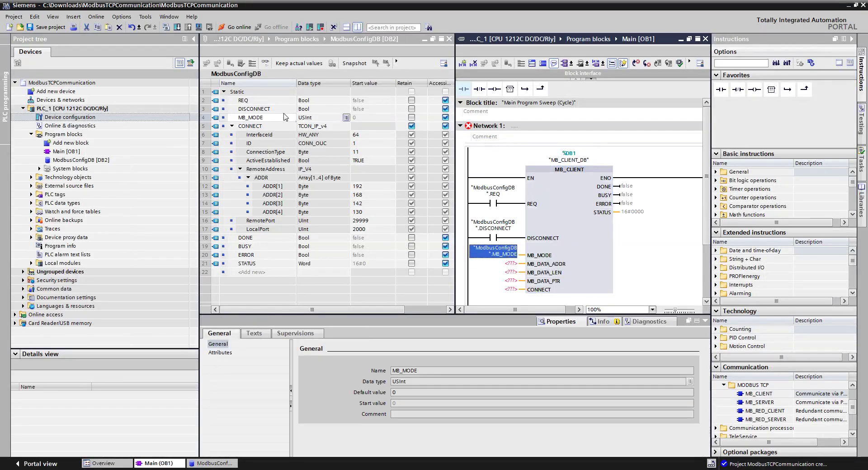
pyautogui.click(361, 118)
pyautogui.write('103')
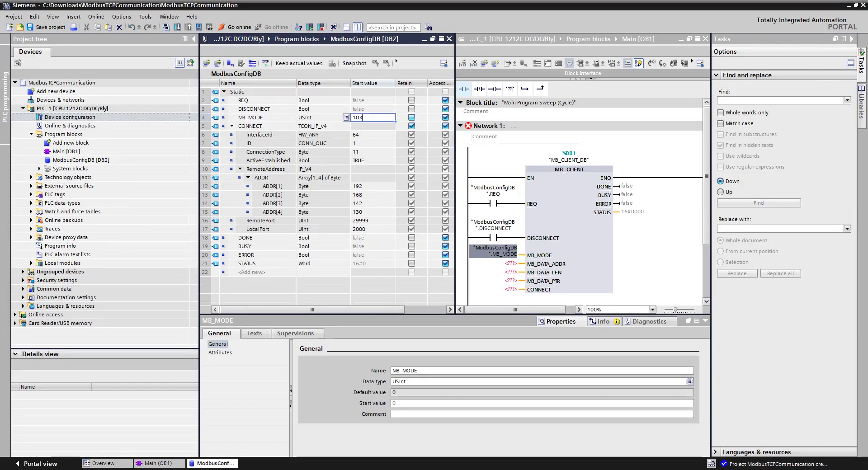
pyautogui.press('Return')
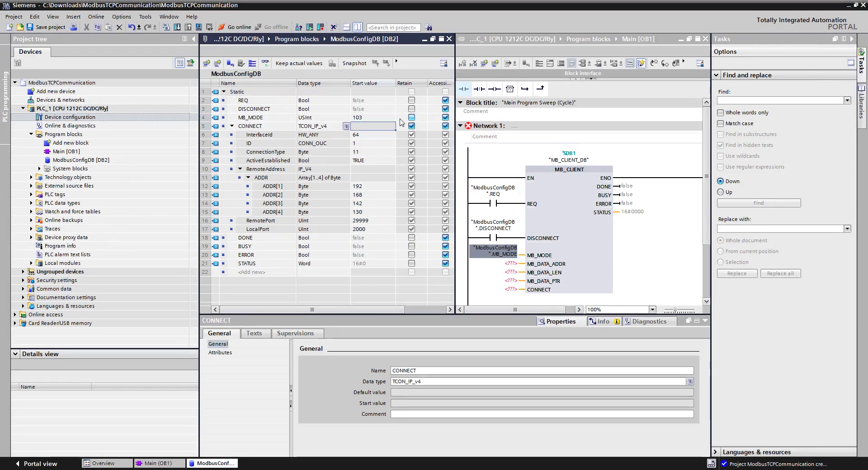
# Title Network 1 of Main "Modbus read multiple registers"
pyautogui.click(532, 130)
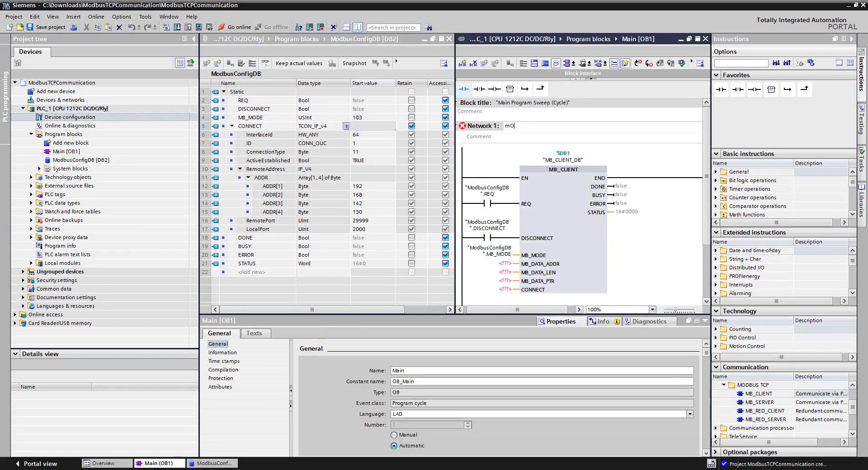
pyautogui.write('Modbus read multiple registers')
pyautogui.press('Return')
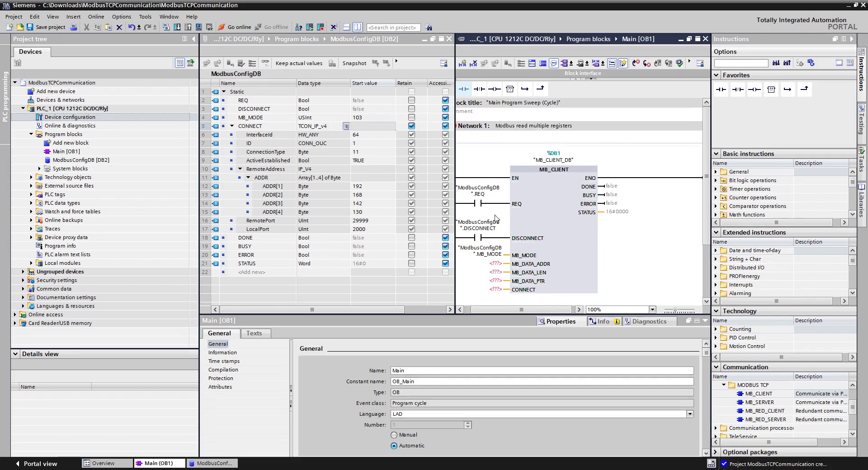
# Add a global data block named ModbusDataDB to the PLC's program blocks and open it
pyautogui.click(495, 263)
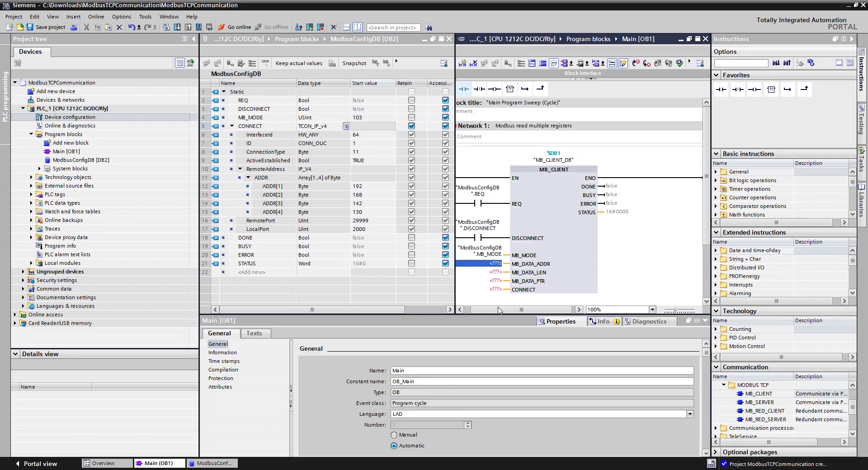
pyautogui.moveTo(498, 311); pyautogui.dragTo(492, 311)
pyautogui.doubleClick(88, 144)
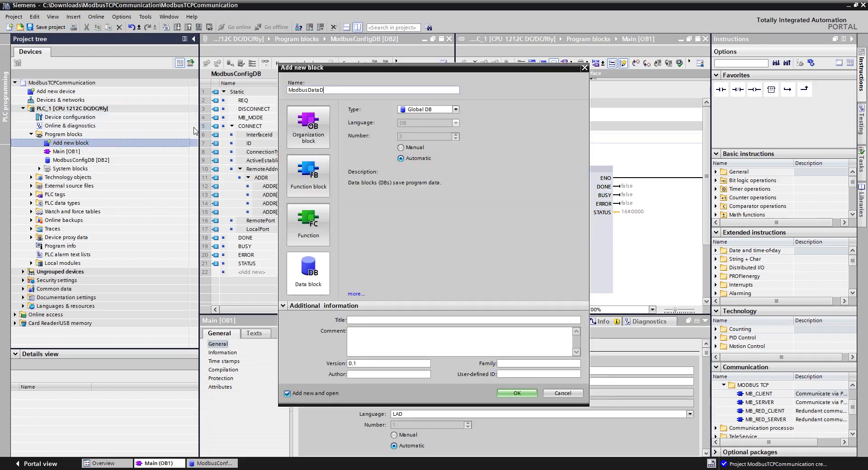
pyautogui.press('Return')
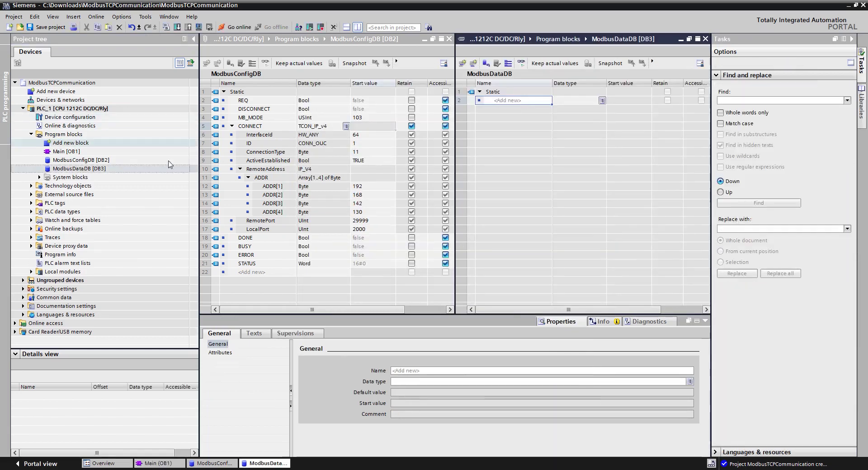
# Add a variable Receive of data type Array[0..10] of Int to ModbusDataDB
pyautogui.click(519, 98)
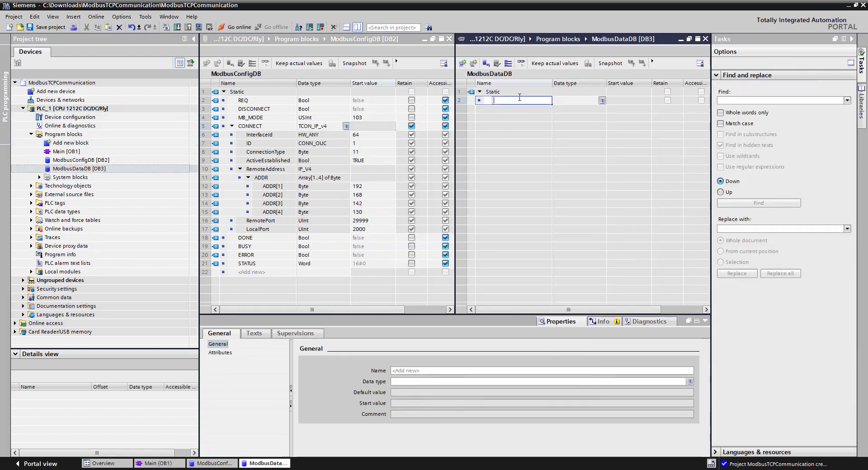
pyautogui.write('Receive')
pyautogui.press('Return')
pyautogui.write('a')
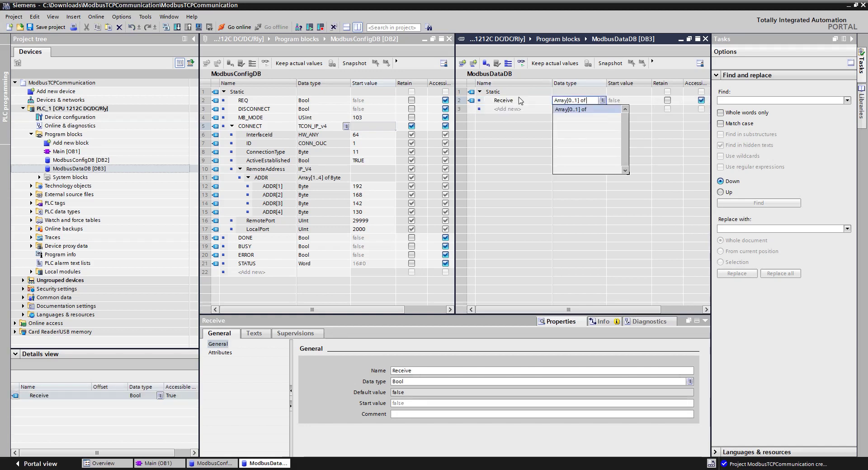
pyautogui.write('int')
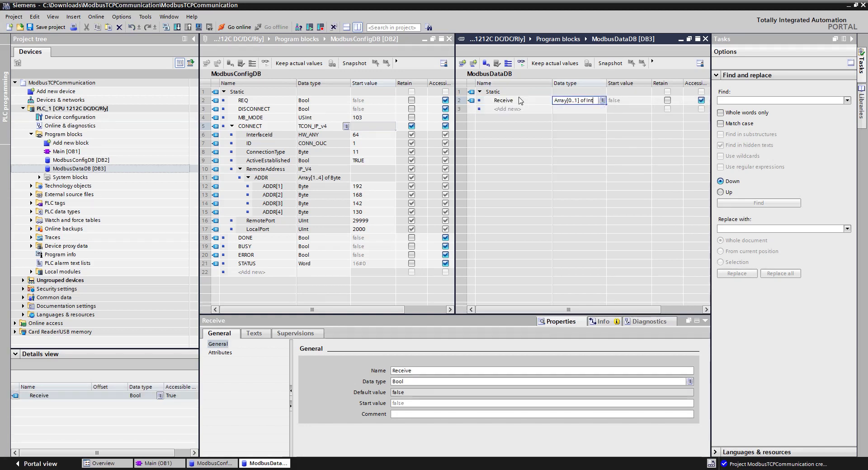
pyautogui.write('0')
pyautogui.press('Return')
pyautogui.press('Return')
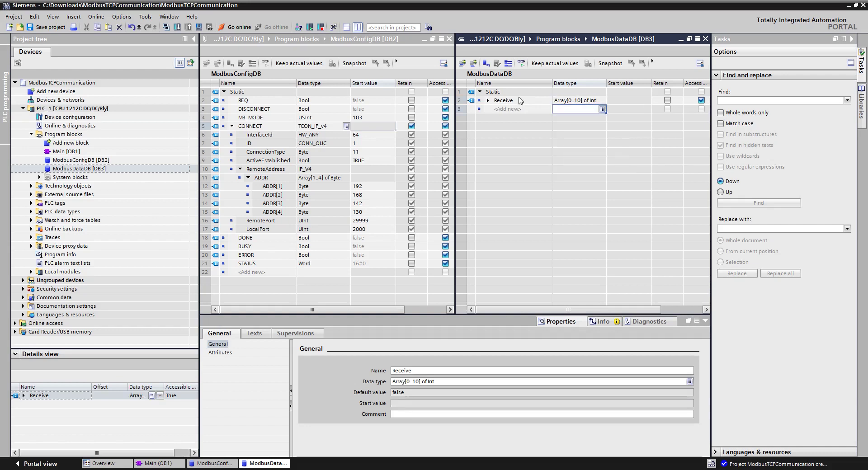
# Add a variable Send of data type Array[0..10] of Int to ModbusDataDB and close the block
pyautogui.write('Send')
pyautogui.press('Return')
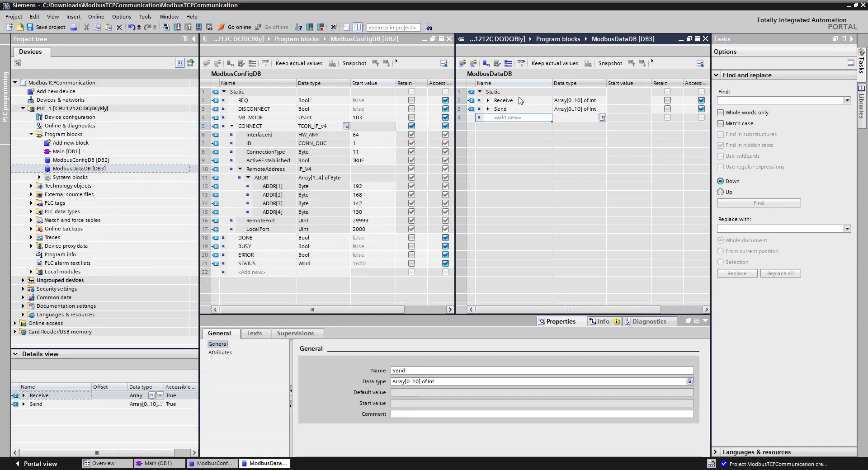
pyautogui.click(705, 38)
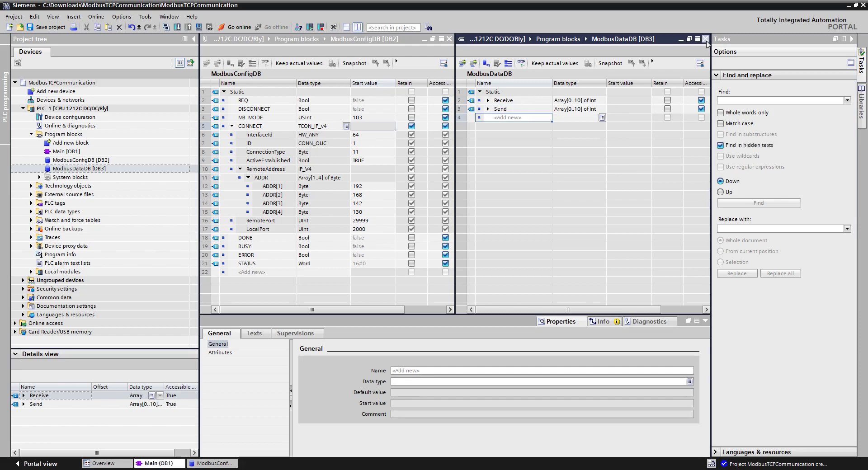
# Try to assign the Receive array of ModbusDataDB to the MB_DATA_ADDR input of MB_CLIENT
pyautogui.click(101, 169)
pyautogui.click(54, 397)
pyautogui.moveTo(53, 398); pyautogui.dragTo(507, 257)
# Set the MB_DATA_LEN input of MB_CLIENT to 10
pyautogui.click(509, 273)
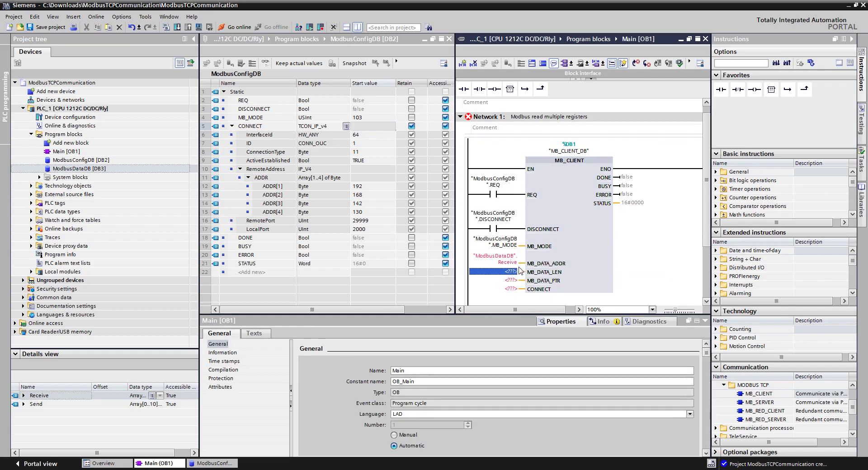
pyautogui.write('10')
pyautogui.press('Return')
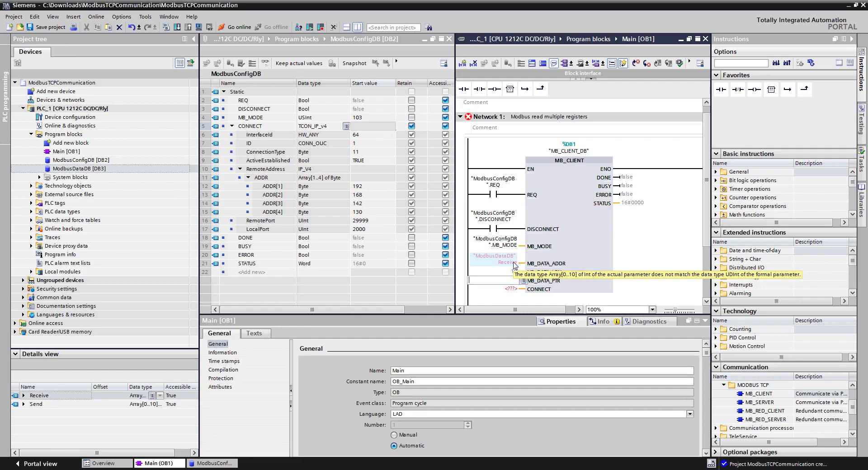
# Look up the data type of MB_DATA_ADDR in the MB_CLIENT help's parameter table and return to the project
pyautogui.click(514, 265)
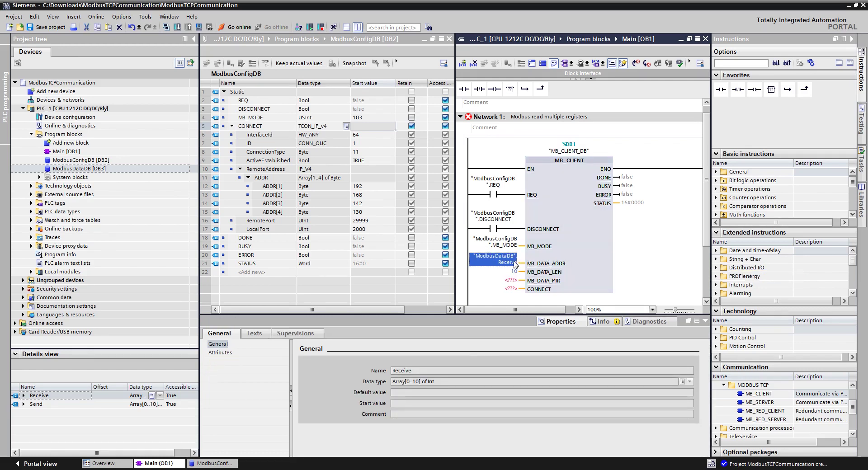
pyautogui.click(550, 262)
pyautogui.press('F1')
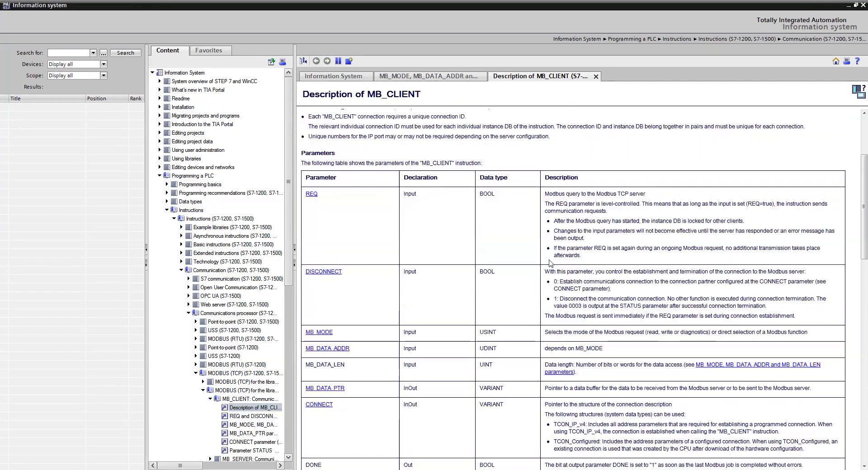
pyautogui.scroll(-6, 550, 262)
pyautogui.scroll(3, 430, 249)
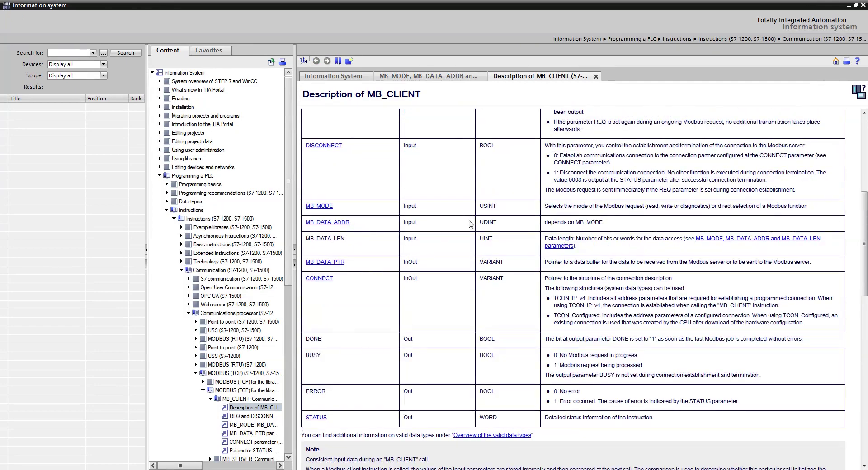
pyautogui.doubleClick(488, 222)
pyautogui.click(525, 222)
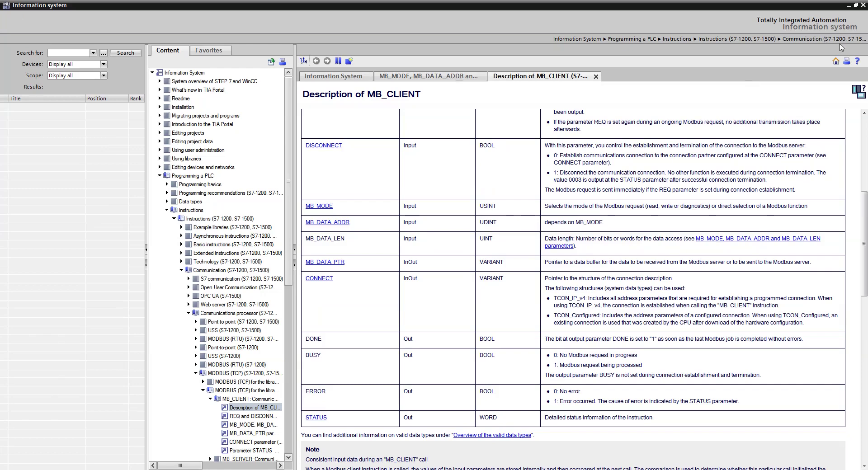
pyautogui.click(849, 6)
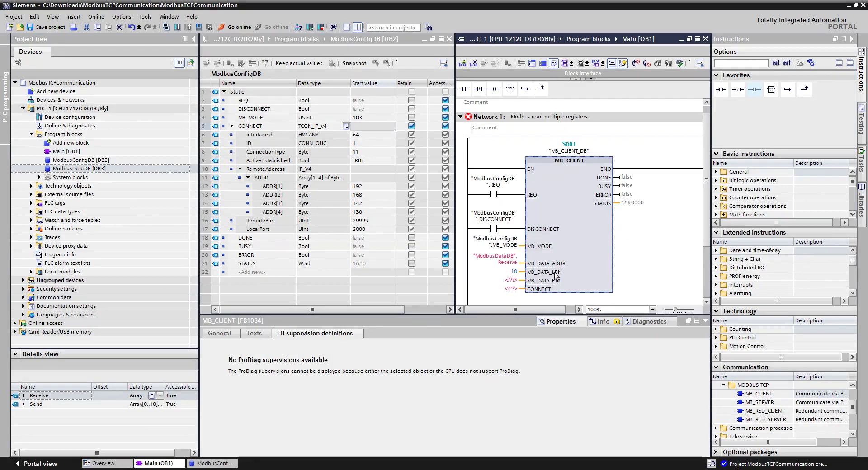
# Replace the Receive array on the MB_DATA_ADDR input of MB_CLIENT with the constant 0
pyautogui.click(512, 263)
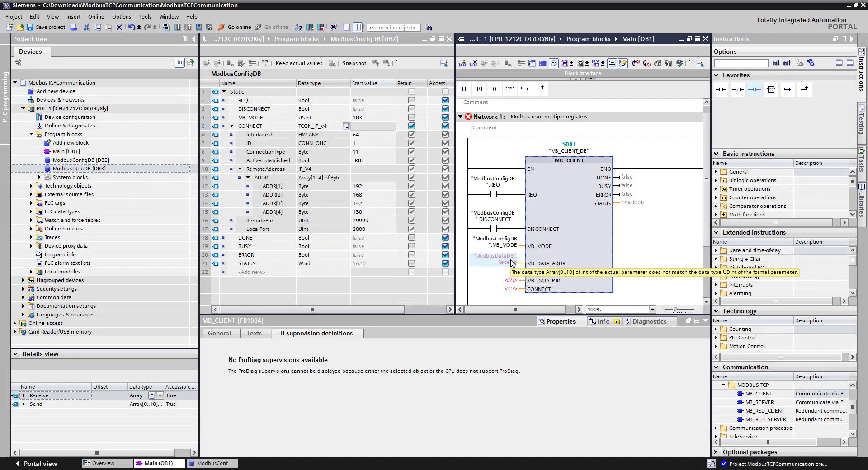
pyautogui.click(512, 264)
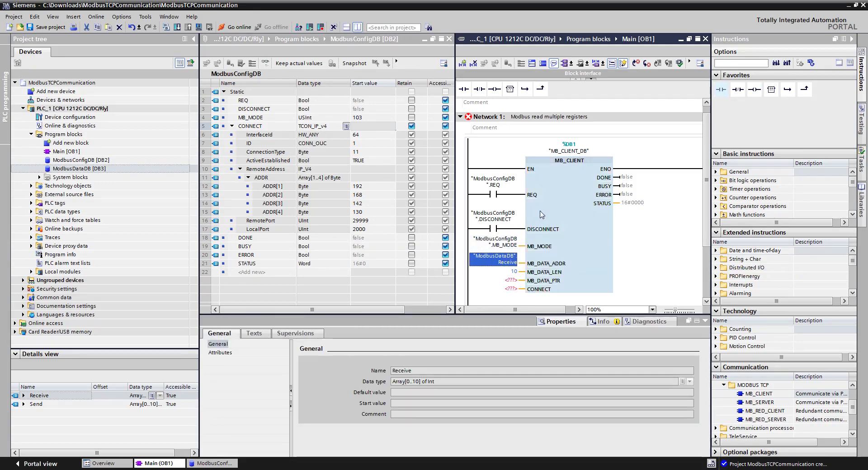
pyautogui.write('1')
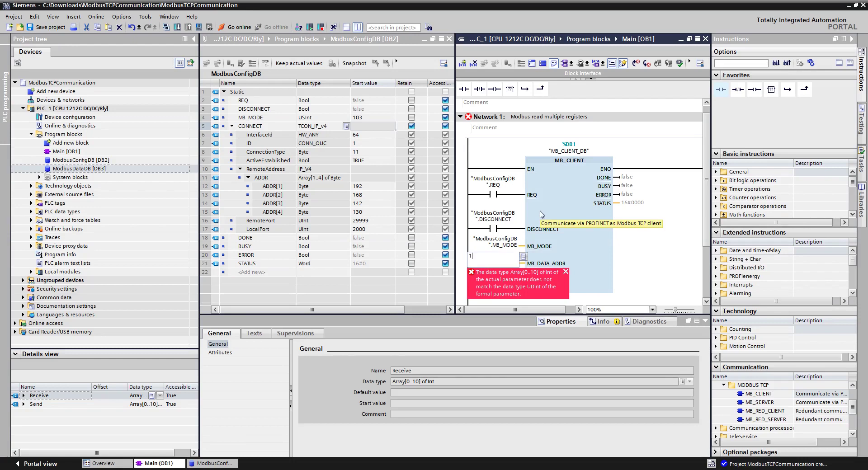
pyautogui.press('Escape')
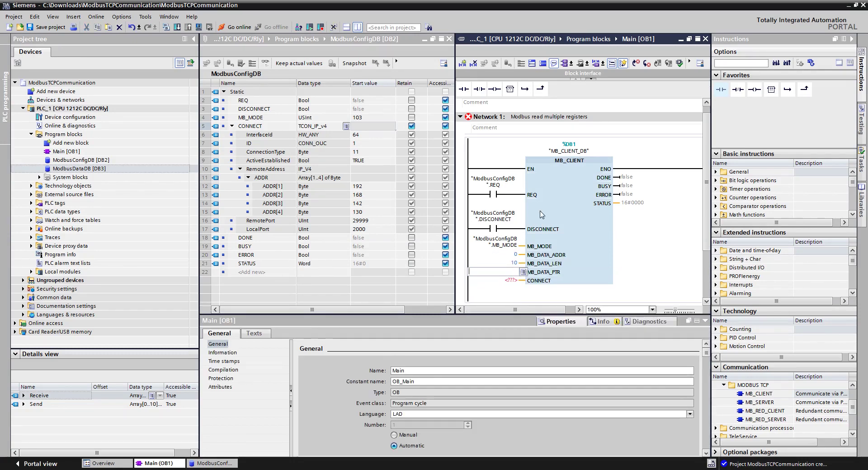
# Assign ModbusDataDB.Receive to MB_DATA_PTR and ModbusConfigDB.CONNECT to the CONNECT parameter of MB_CLIENT
pyautogui.click(509, 288)
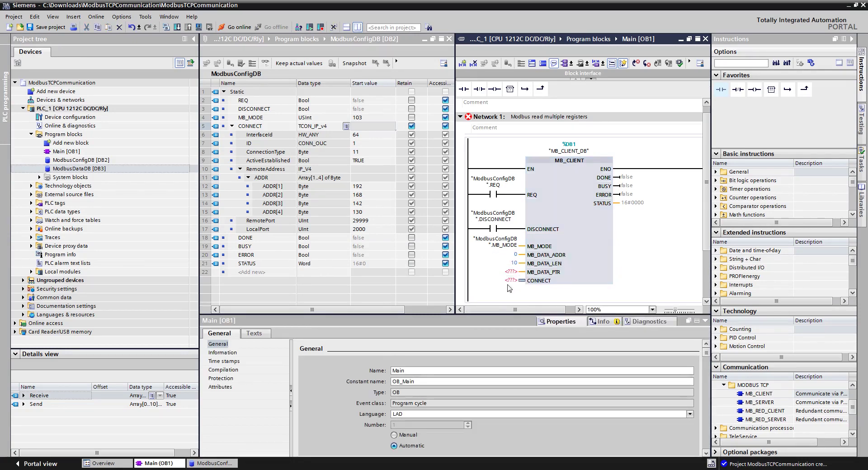
pyautogui.moveTo(48, 397); pyautogui.dragTo(515, 274)
pyautogui.click(513, 290)
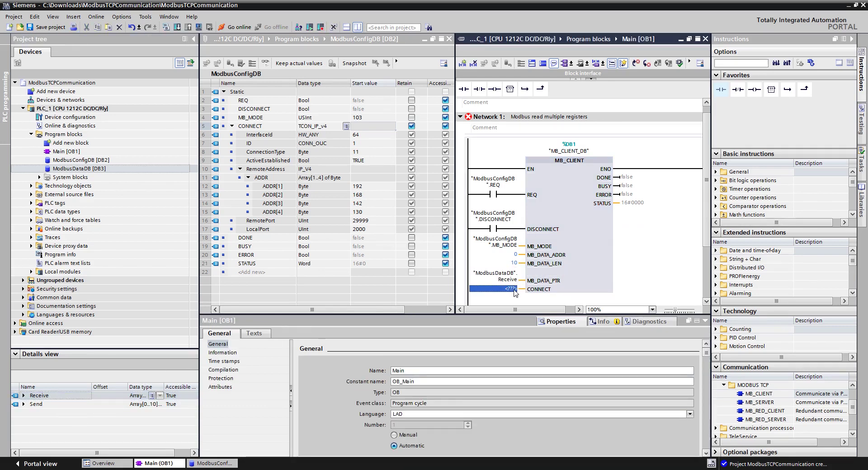
pyautogui.moveTo(253, 126); pyautogui.dragTo(512, 261)
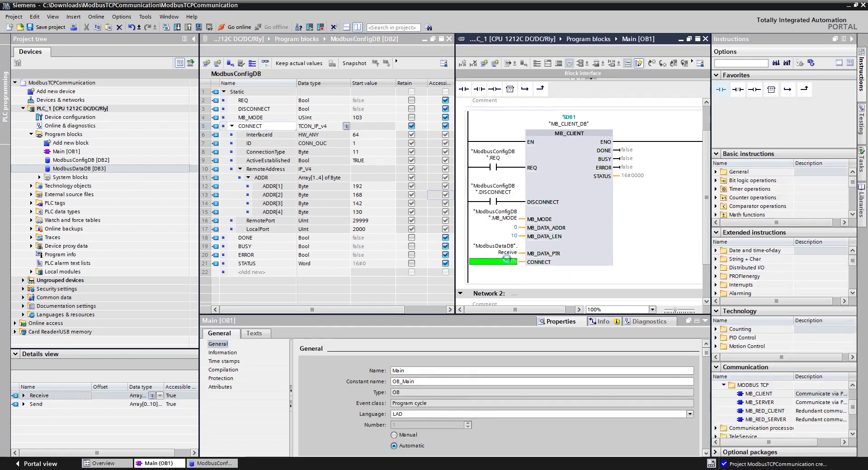
# Assign the ModbusConfigDB variables DONE, BUSY, ERROR and STATUS to the matching outputs of MB_CLIENT
pyautogui.moveTo(254, 238); pyautogui.dragTo(627, 151)
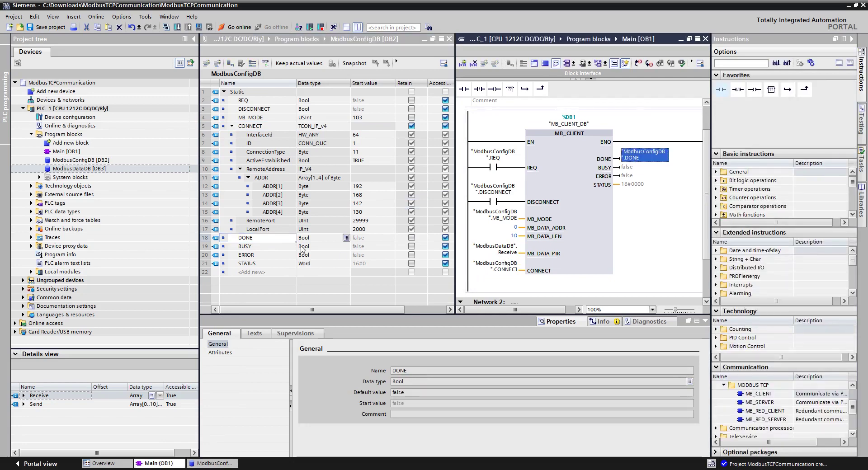
pyautogui.click(252, 248)
pyautogui.moveTo(252, 251); pyautogui.dragTo(628, 176)
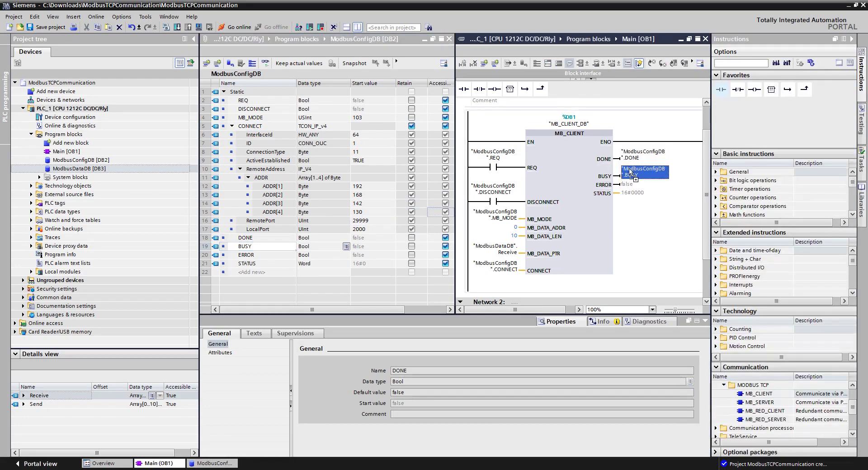
pyautogui.moveTo(268, 256); pyautogui.dragTo(637, 186)
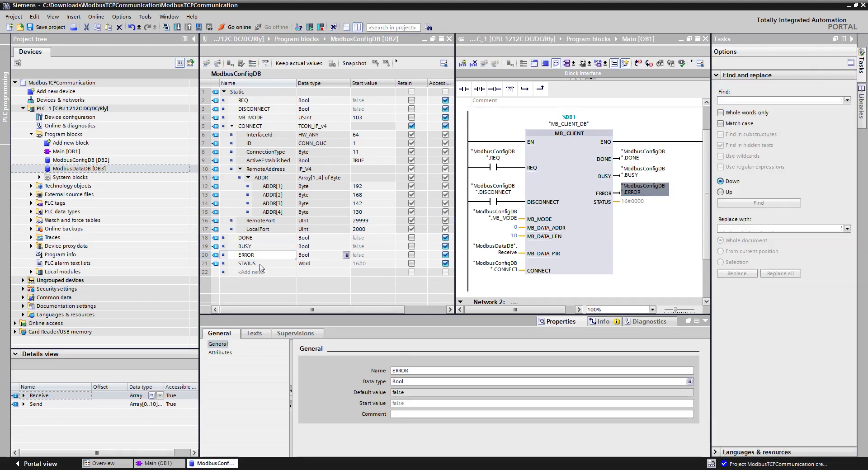
pyautogui.click(254, 265)
pyautogui.moveTo(256, 268); pyautogui.dragTo(641, 207)
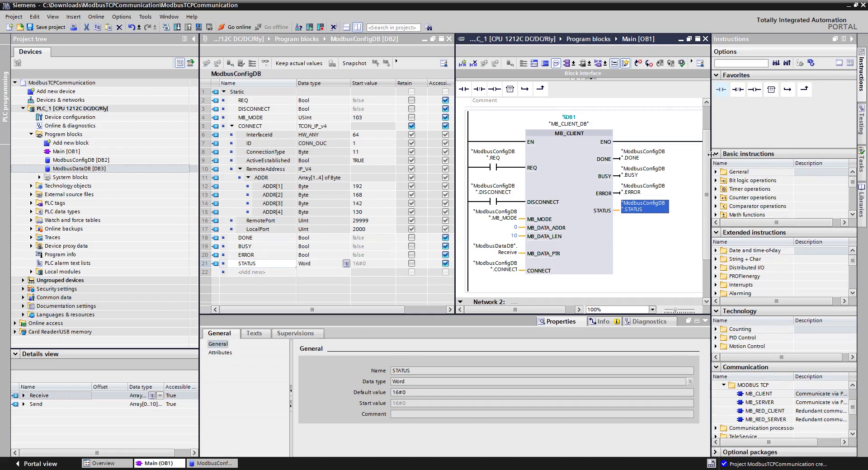
pyautogui.scroll(2, 707, 162)
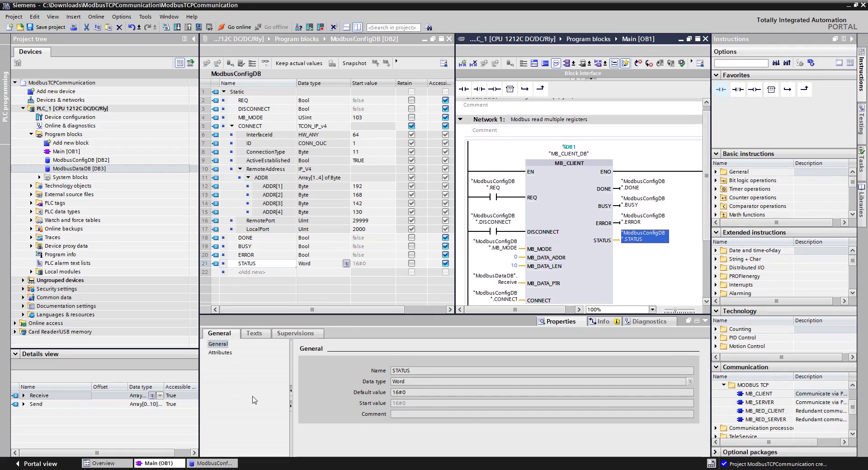
# Open ModbusDataDB, end the split editor view, and bring Main [OB1] up in the single editor area
pyautogui.doubleClick(80, 168)
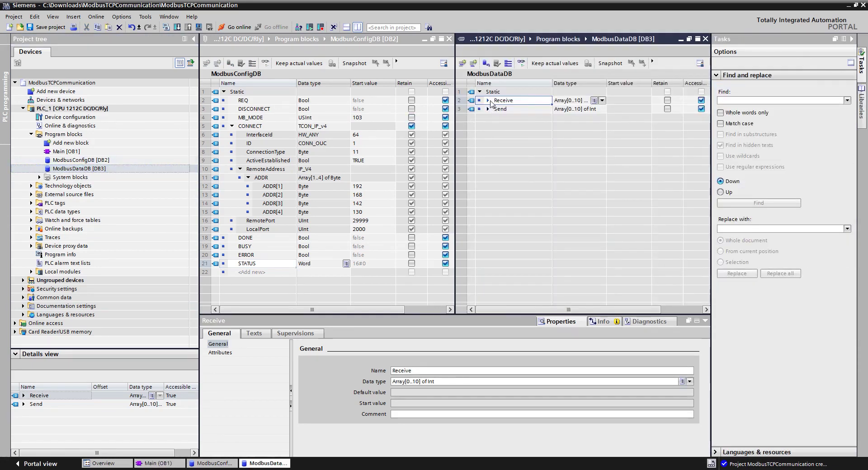
pyautogui.click(488, 100)
pyautogui.click(488, 100)
pyautogui.click(357, 27)
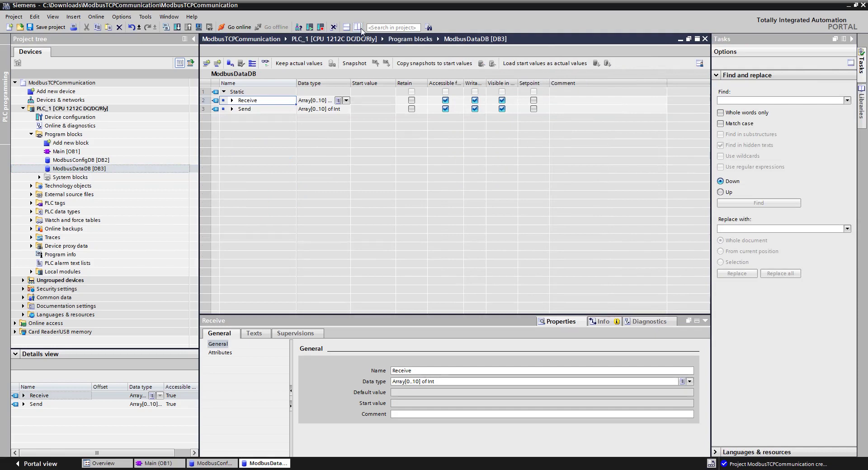
pyautogui.click(101, 161)
pyautogui.click(95, 152)
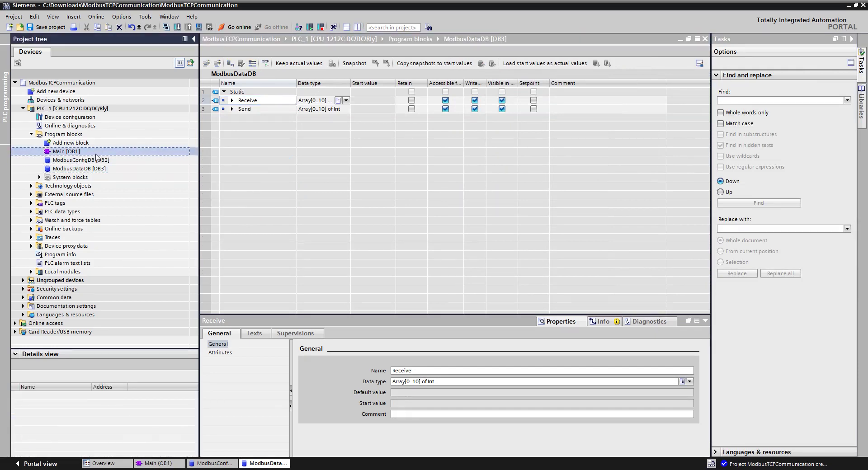
pyautogui.doubleClick(68, 152)
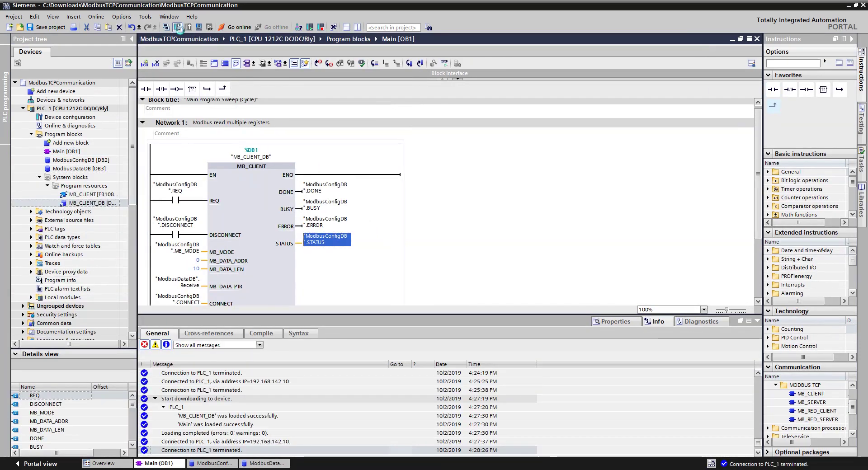
# Download the program to PLC_1, overwriting the Main [OB1] block, and turn on online monitoring of Main
pyautogui.click(178, 28)
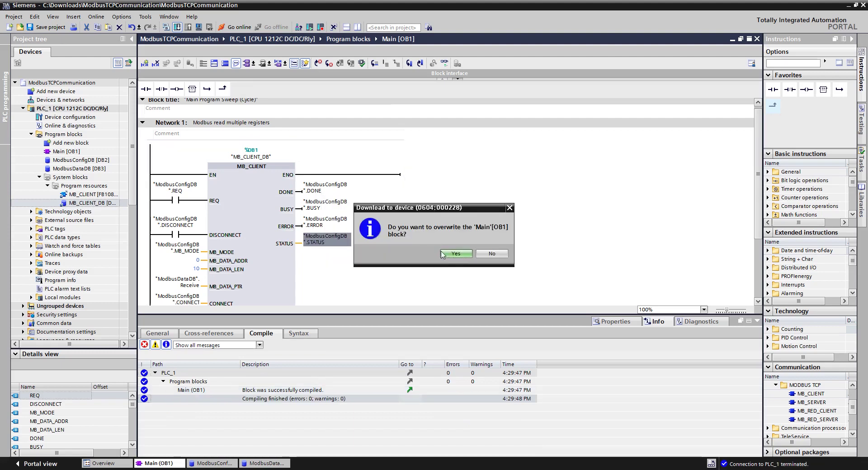
pyautogui.click(457, 256)
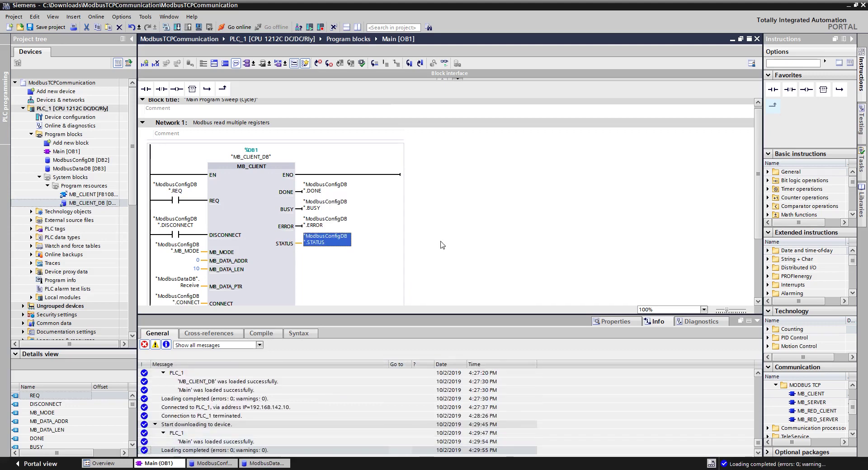
pyautogui.click(444, 63)
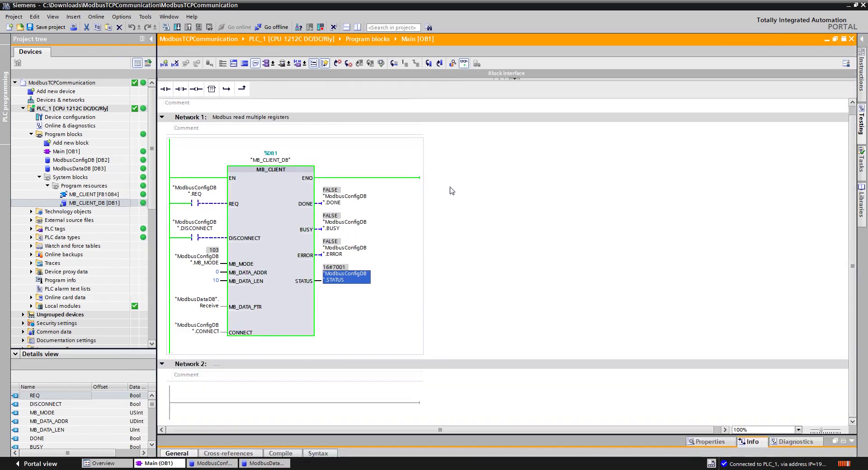
# Bring up the Modbus Slave simulator beside the TIA Portal project and set its TCP port to 29999
pyautogui.click(856, 5)
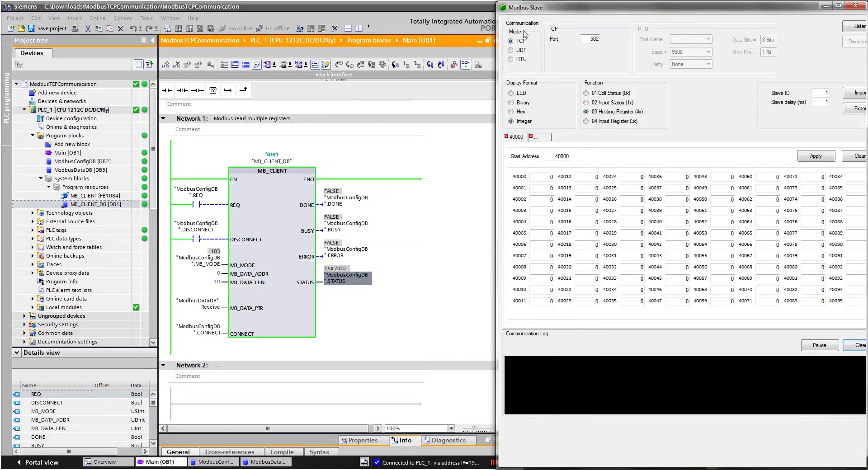
pyautogui.doubleClick(587, 39)
pyautogui.write('29999')
# Apply start address 0 to the simulator's holding registers and start listening for TCP connections
pyautogui.moveTo(553, 155); pyautogui.dragTo(587, 159)
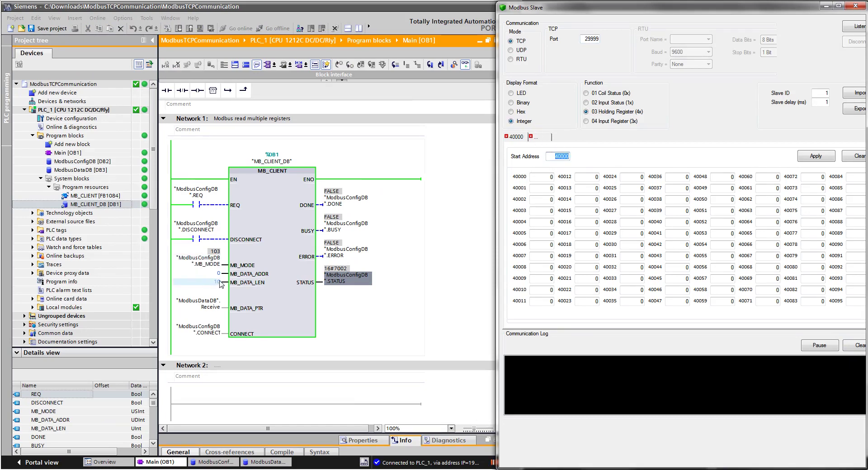
pyautogui.write('0')
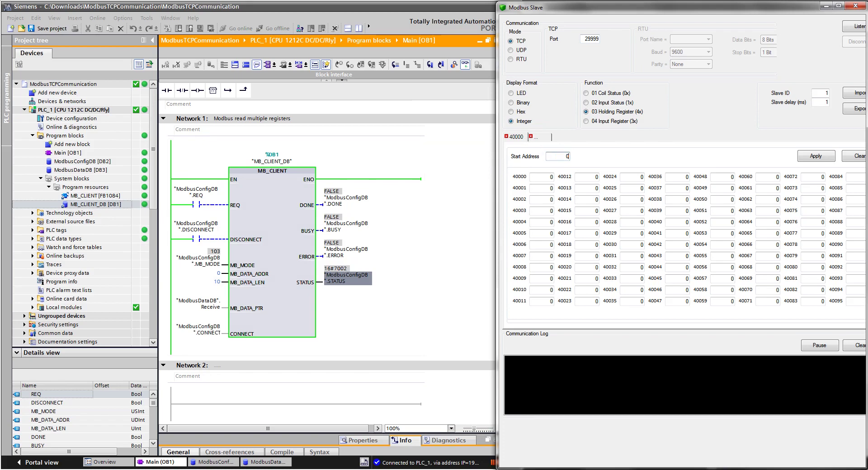
pyautogui.click(823, 158)
pyautogui.click(854, 27)
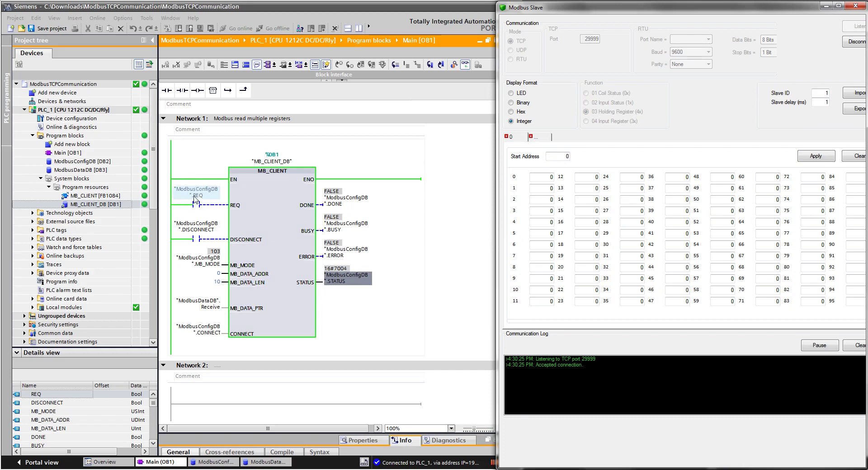
# Trigger a Modbus request in Main [OB1] by modifying ModbusConfigDB.REQ to 1 and back to 0, and select the STATUS output
pyautogui.click(195, 197)
pyautogui.rightClick(195, 197)
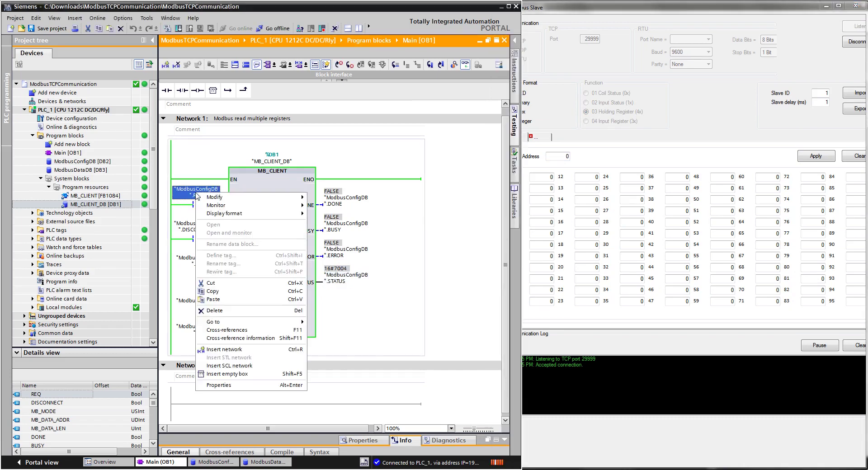
pyautogui.moveTo(212, 198)
pyautogui.click(334, 205)
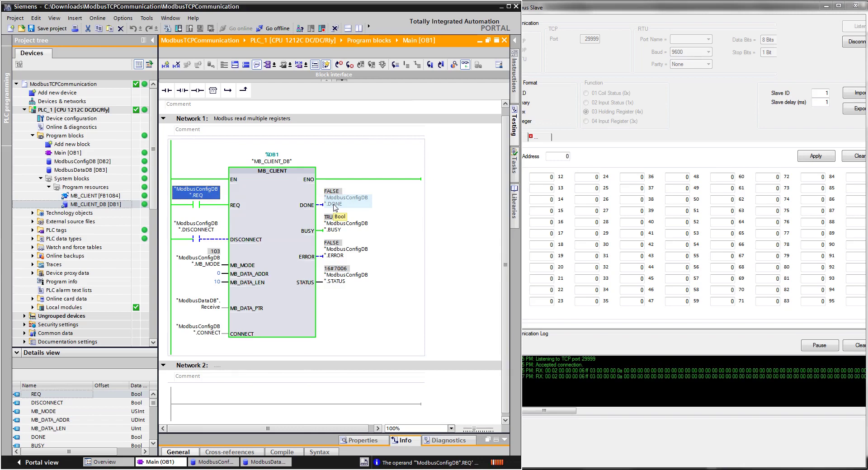
pyautogui.rightClick(213, 199)
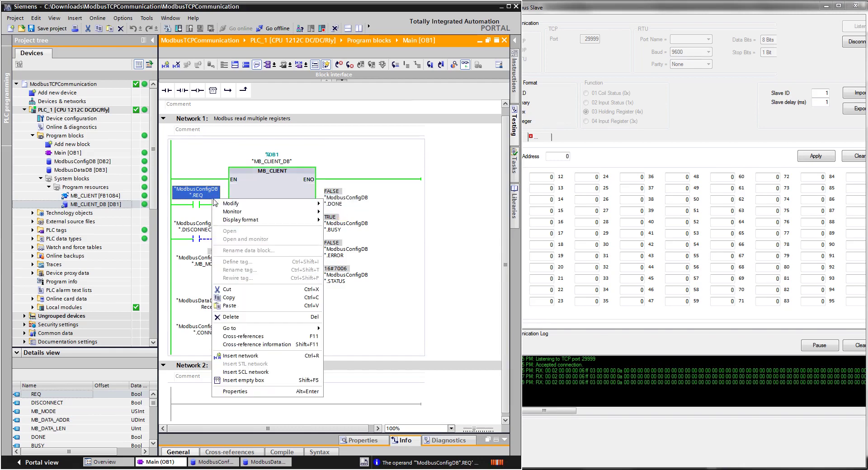
pyautogui.moveTo(241, 213)
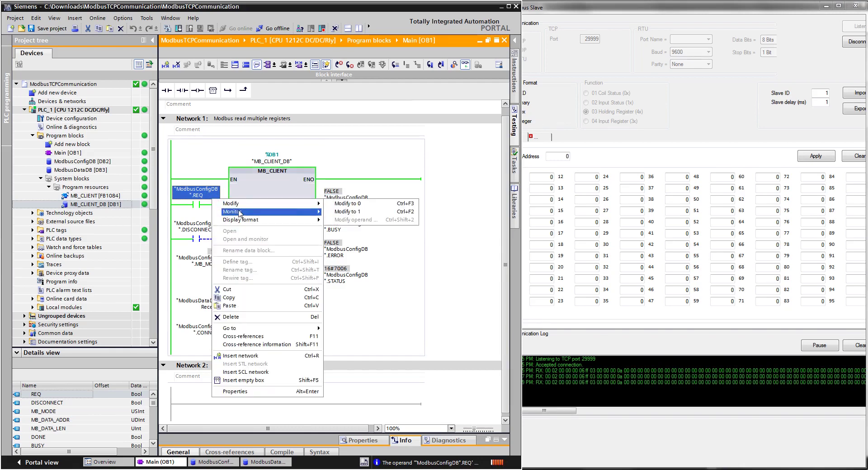
pyautogui.click(388, 205)
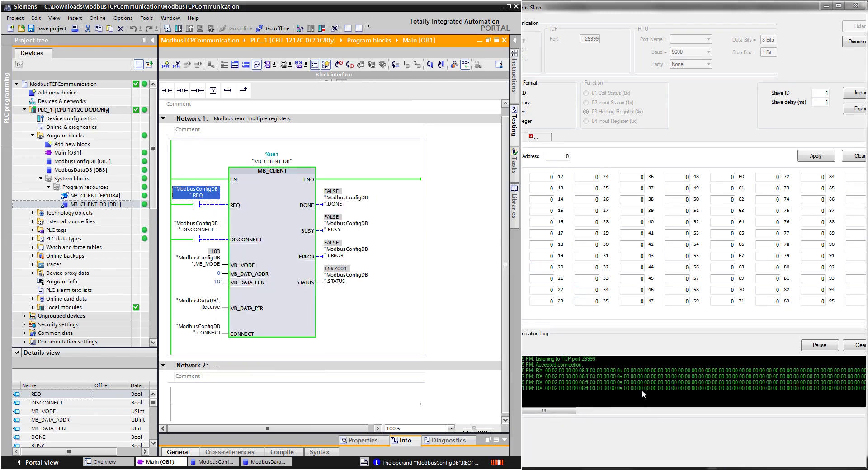
pyautogui.click(343, 275)
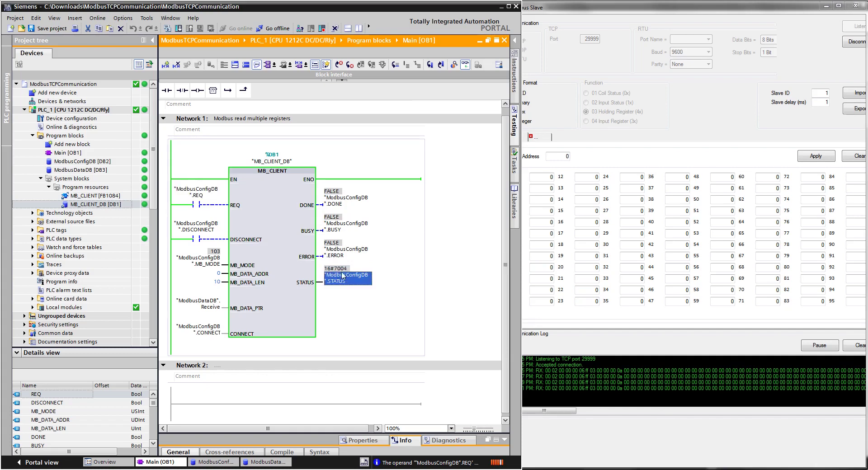
# Open the MB_CLIENT_DB instance data block of MB_CLIENT and turn on online monitoring of its values
pyautogui.rightClick(274, 162)
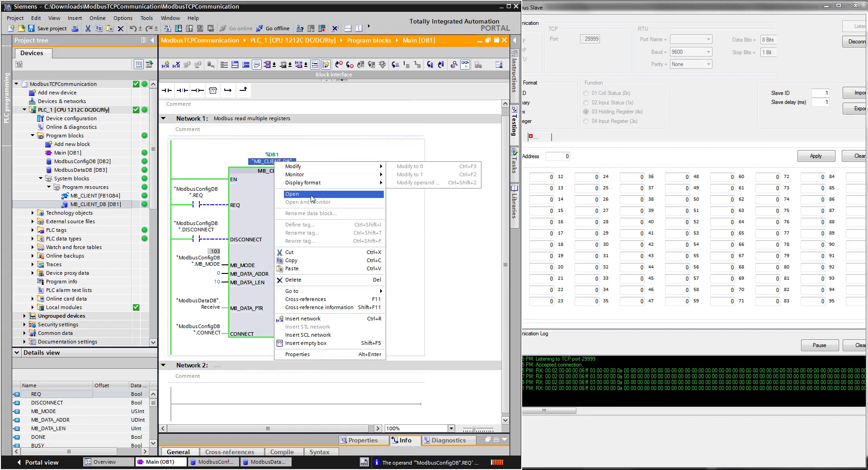
pyautogui.click(309, 194)
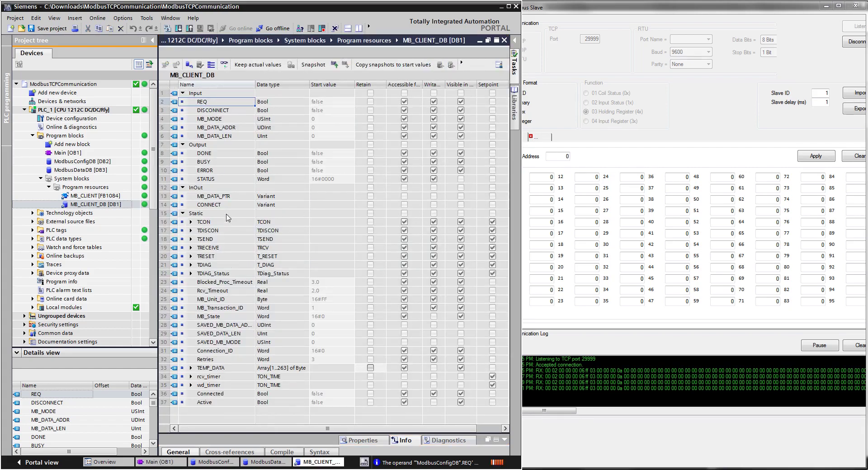
pyautogui.click(229, 282)
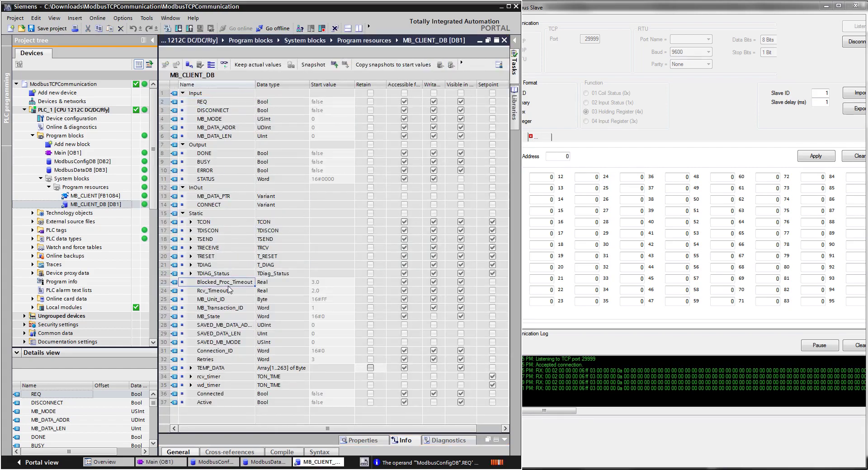
pyautogui.click(234, 299)
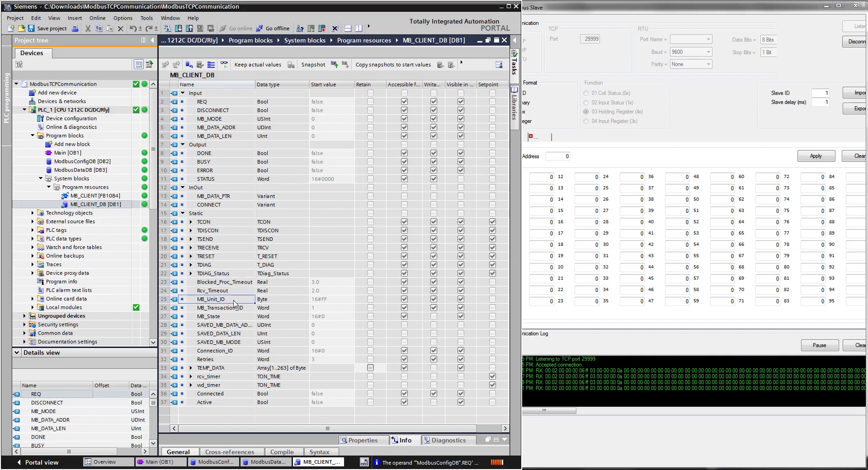
pyautogui.click(223, 65)
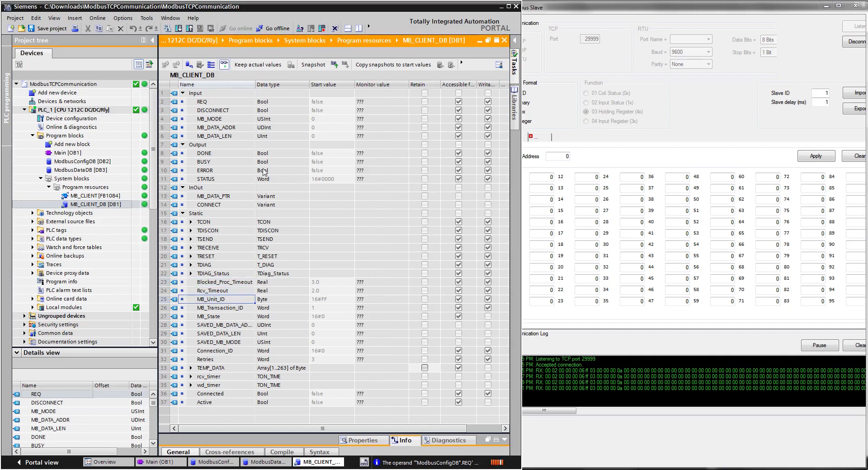
# Set the start value of MB_Unit_ID in MB_CLIENT_DB to 1
pyautogui.click(360, 302)
pyautogui.moveTo(236, 299); pyautogui.dragTo(374, 298)
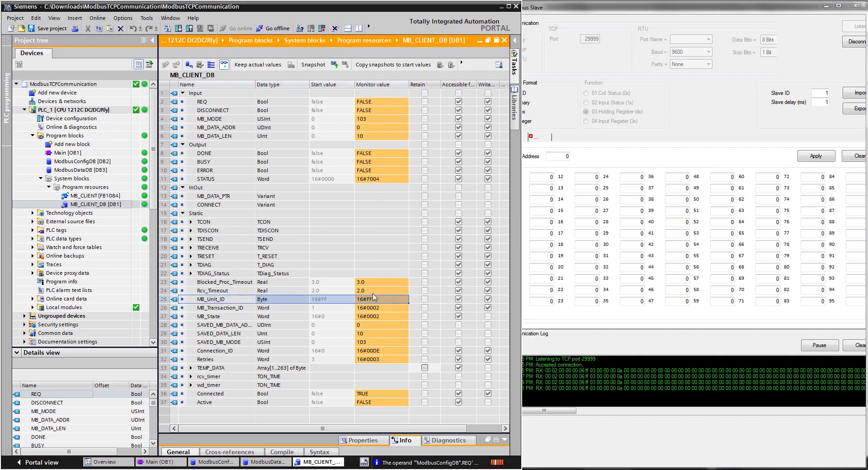
pyautogui.click(348, 301)
pyautogui.write('1')
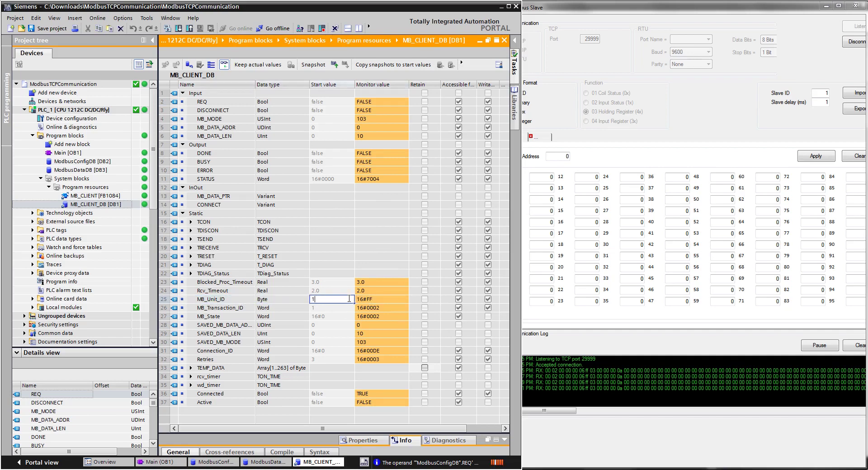
pyautogui.press('Return')
# Modify the online value of the MB_Unit_ID operand to 1 in Hex format
pyautogui.rightClick(376, 300)
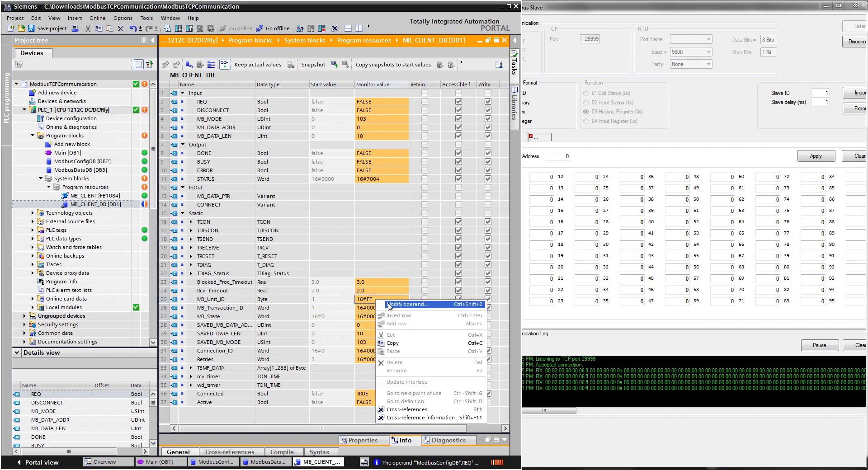
pyautogui.click(393, 307)
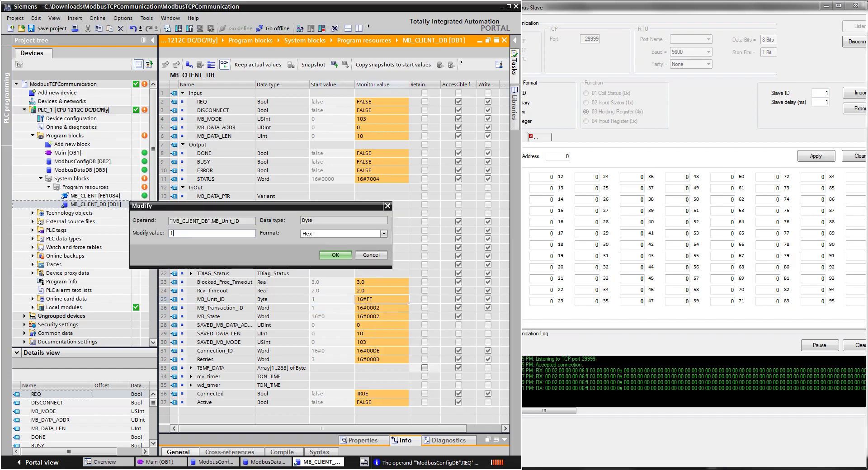
pyautogui.write('1')
pyautogui.click(335, 255)
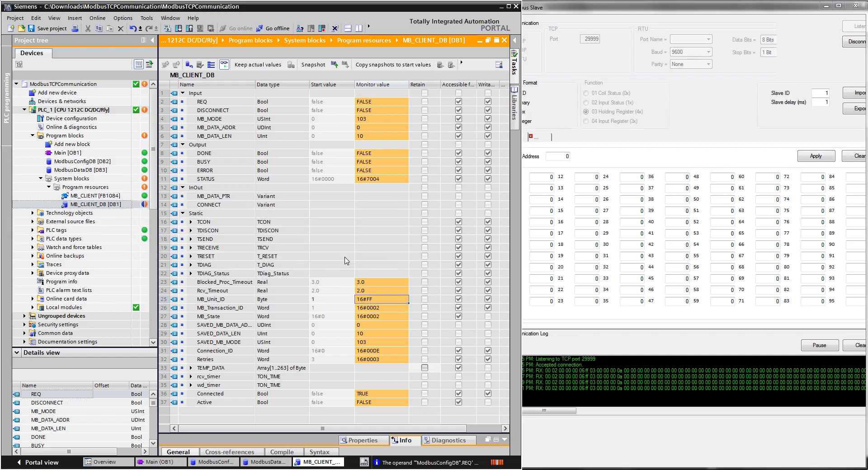
pyautogui.click(227, 302)
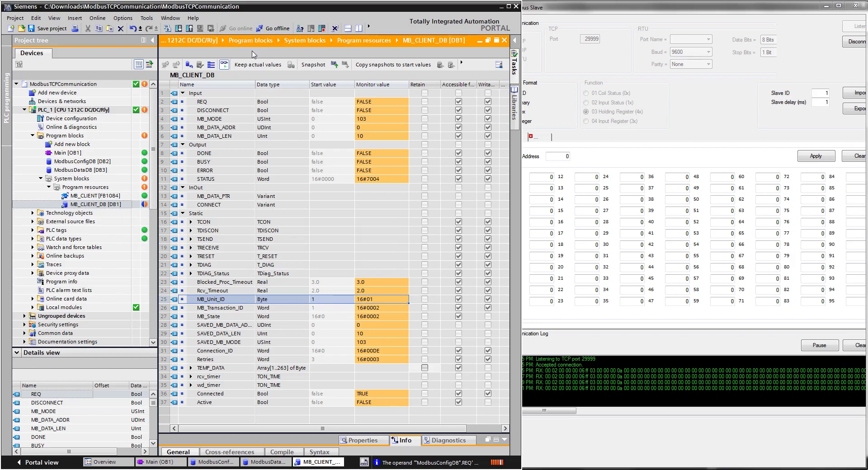
# Download the change to the PLC, overwriting the MB_CLIENT_DB block, and return to Main [OB1] with online monitoring on
pyautogui.click(179, 28)
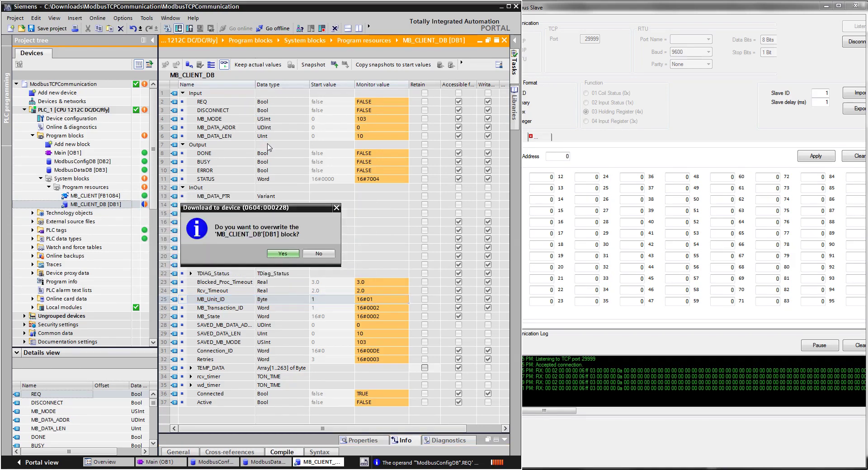
pyautogui.press('Return')
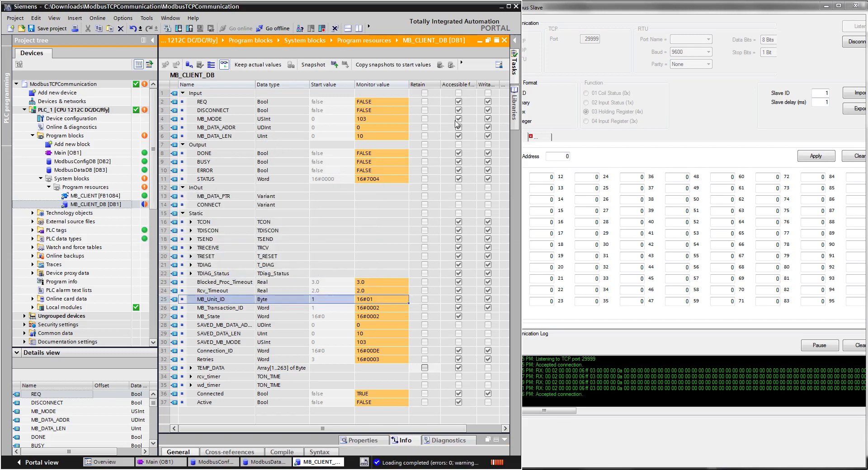
pyautogui.click(504, 41)
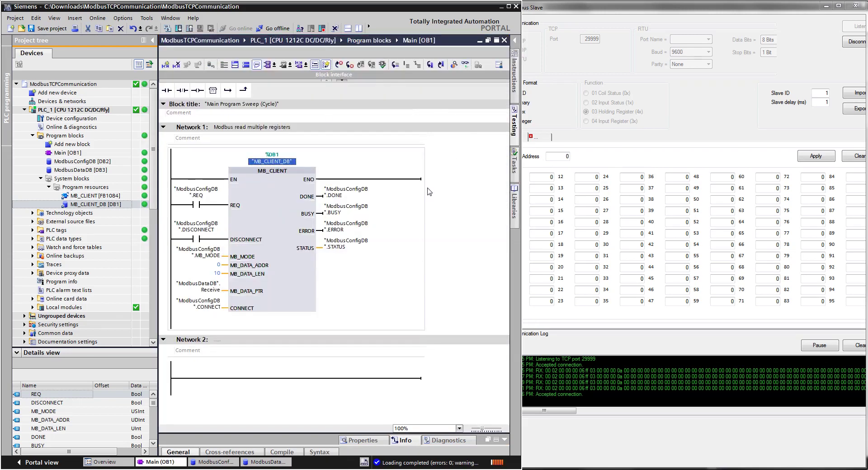
pyautogui.click(465, 65)
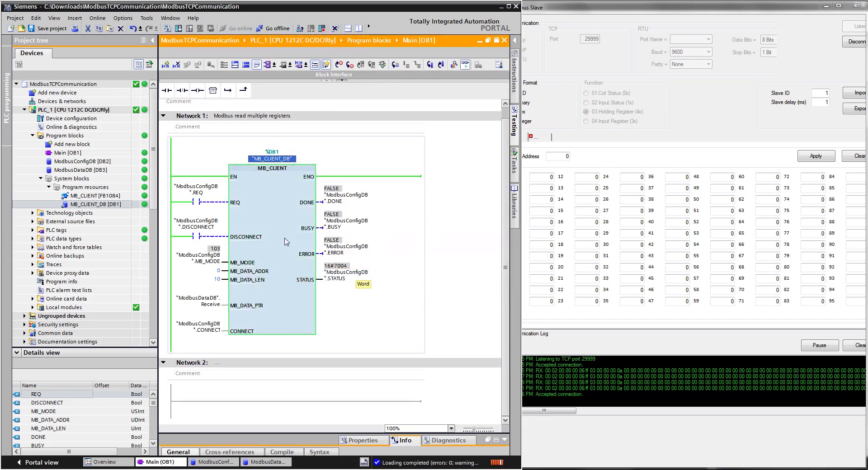
# Trigger another read by modifying ModbusConfigDB.REQ to 1 and back to 0, and check the data exchange in the Modbus Slave communication log
pyautogui.click(208, 192)
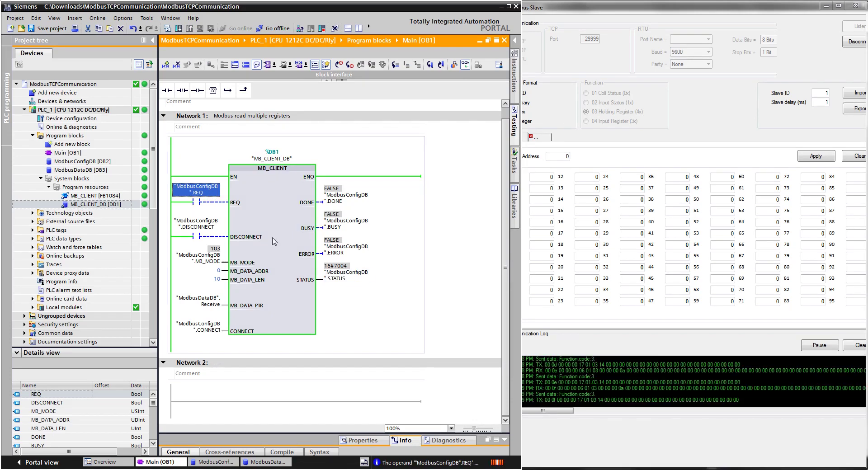
pyautogui.click(556, 394)
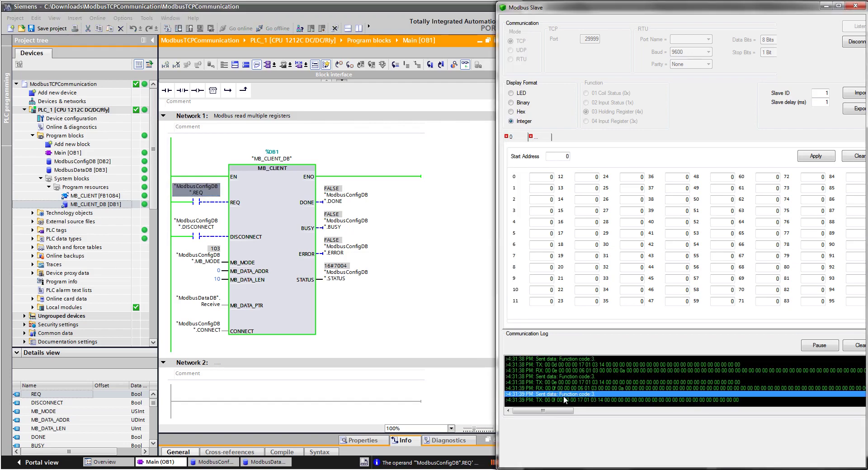
pyautogui.click(300, 277)
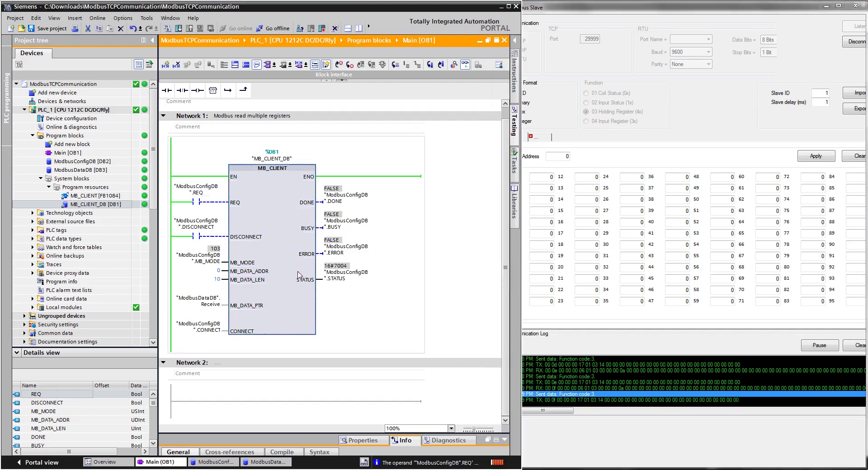
# Open ModbusDataDB [DB3] from the program blocks and turn on monitoring of its Receive and Send arrays
pyautogui.click(95, 196)
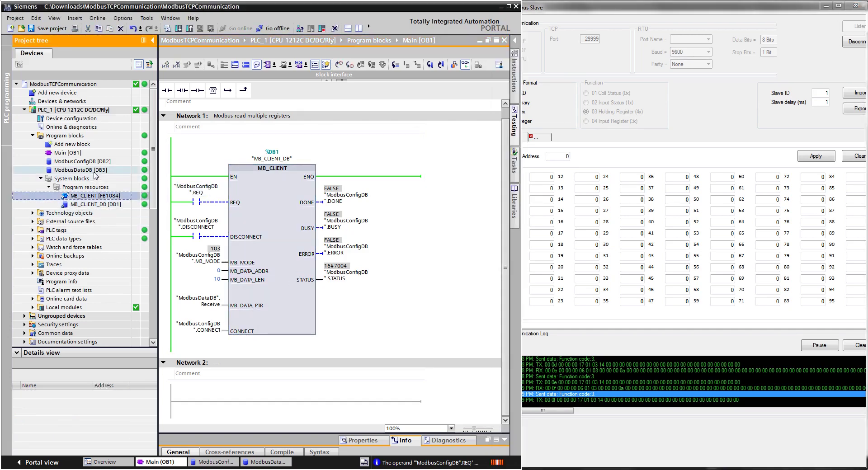
pyautogui.click(95, 171)
pyautogui.doubleClick(95, 172)
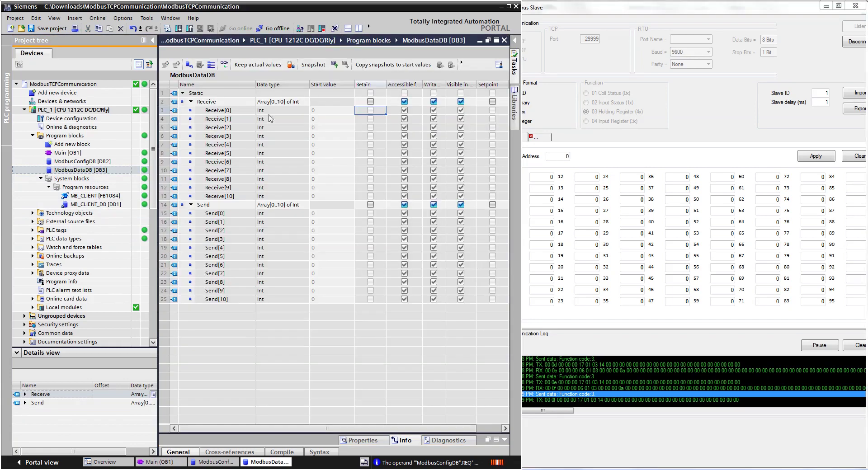
pyautogui.click(225, 65)
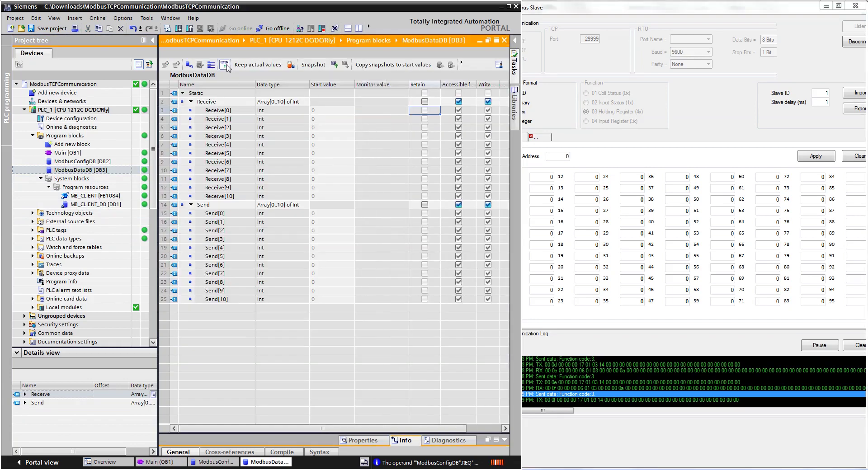
# Set holding registers 0, 1 and 2 in Modbus Slave to 12, 45 and 45 and apply the values
pyautogui.click(542, 178)
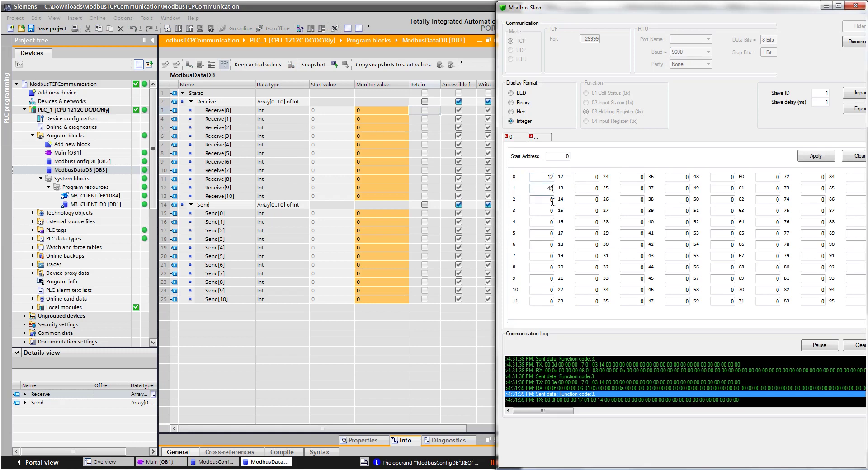
pyautogui.write('45')
pyautogui.click(816, 156)
# Modify ModbusConfigDB.REQ to 1 in Main [OB1] and check the received values in ModbusDataDB
pyautogui.click(204, 464)
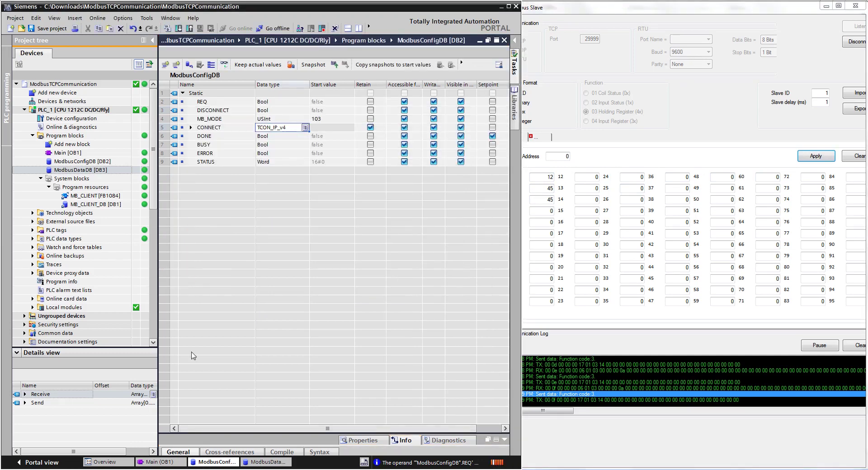
pyautogui.click(185, 461)
pyautogui.rightClick(206, 190)
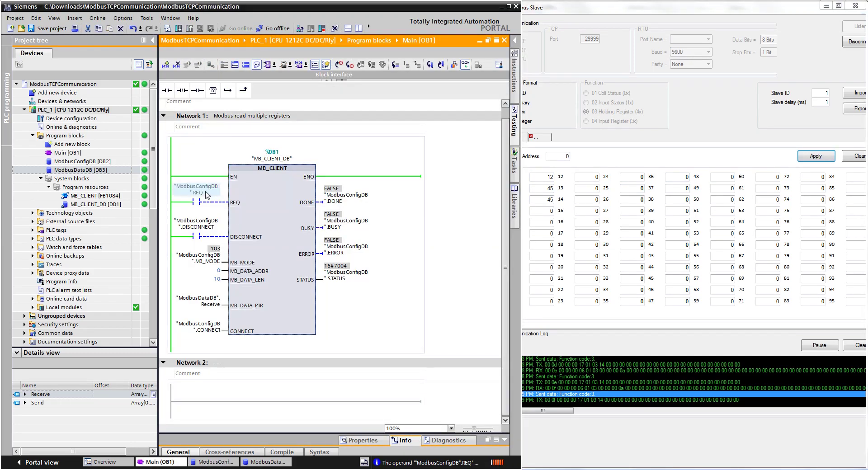
pyautogui.moveTo(241, 197)
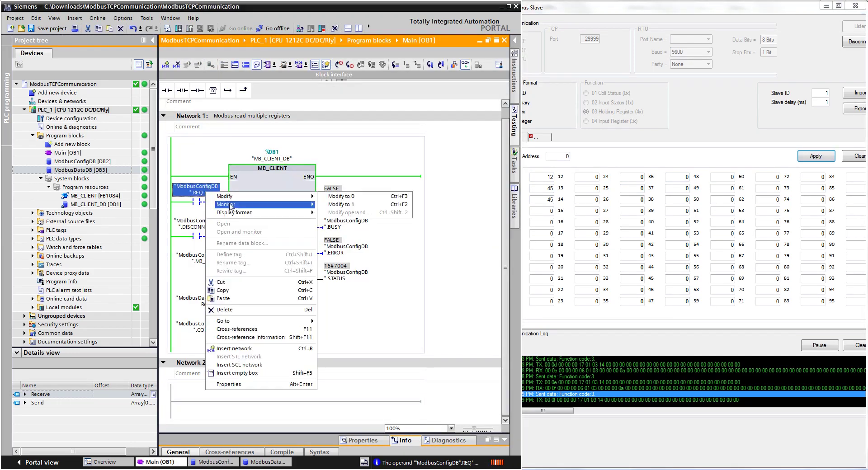
pyautogui.click(341, 204)
pyautogui.click(269, 462)
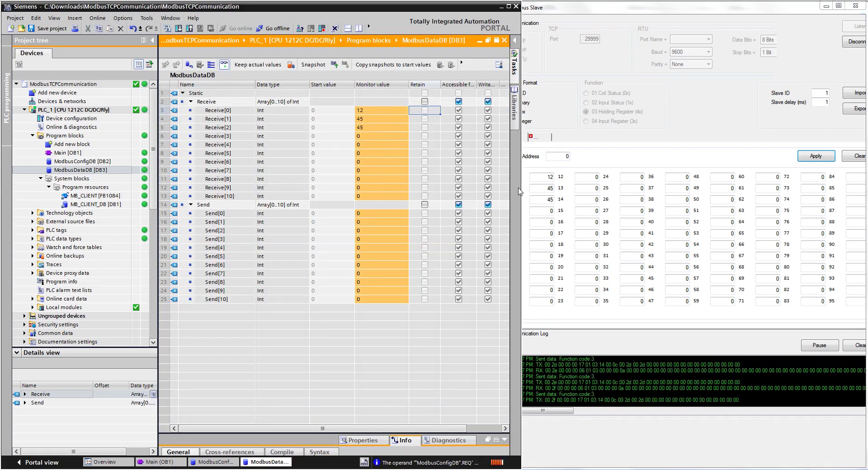
# Set holding register 2 in Modbus Slave to 54444 and apply it
pyautogui.click(542, 199)
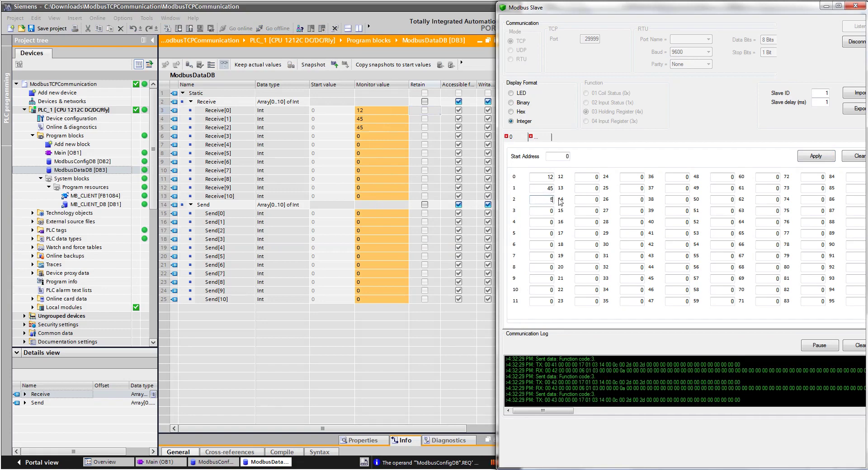
pyautogui.write('54444')
pyautogui.click(815, 156)
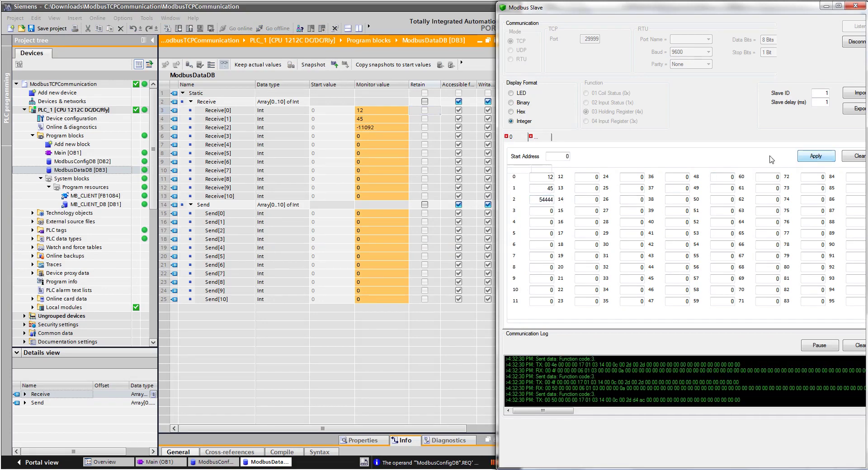
# Set holding register 2 in Modbus Slave to 1 and apply the value
pyautogui.click(542, 199)
pyautogui.doubleClick(542, 199)
pyautogui.write('1')
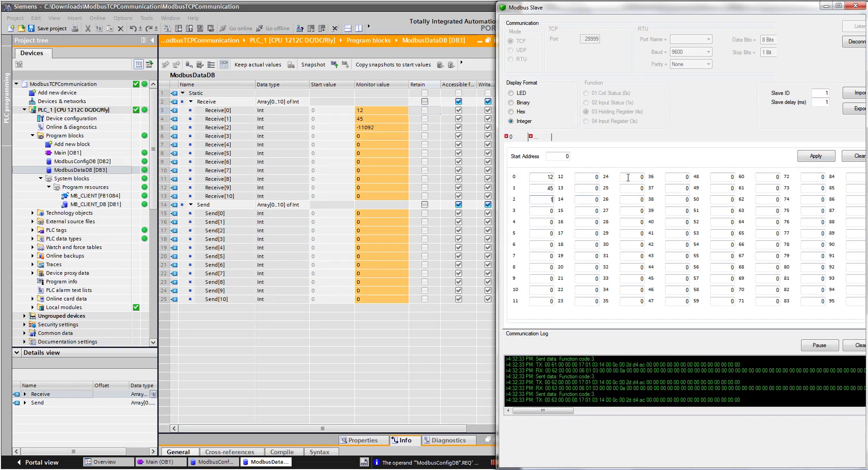
pyautogui.click(816, 156)
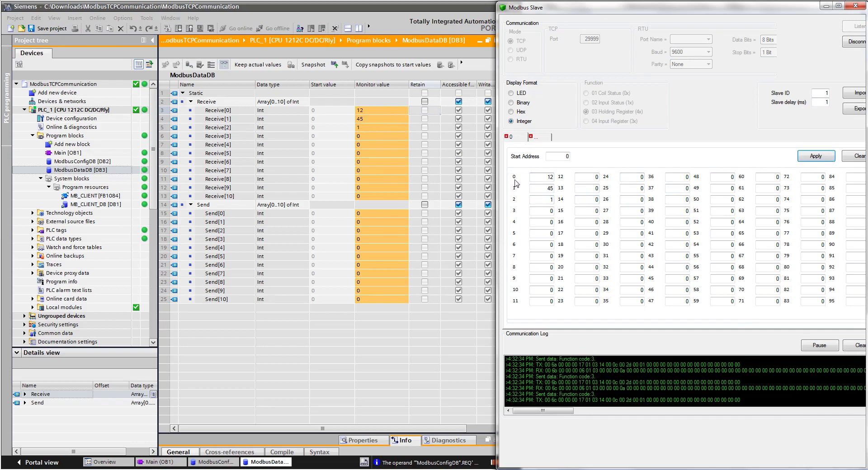
# Return to Main [OB1] and modify ModbusConfigDB.REQ to 0 to stop the read requests
pyautogui.click(290, 197)
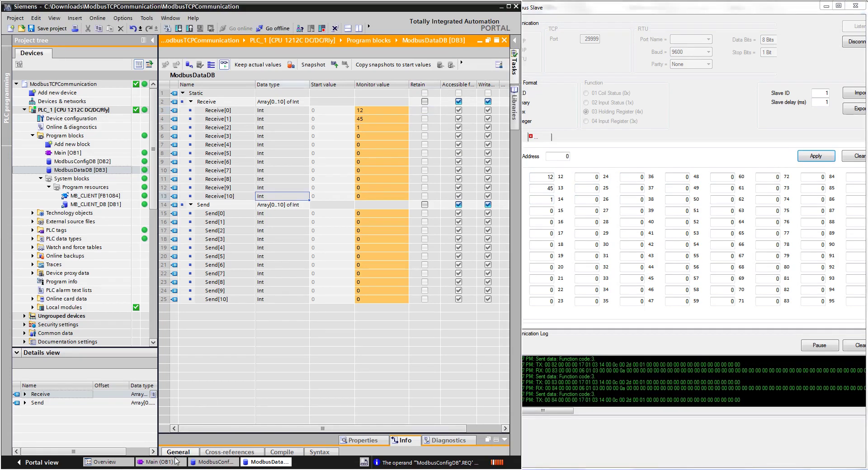
pyautogui.click(163, 462)
pyautogui.rightClick(194, 199)
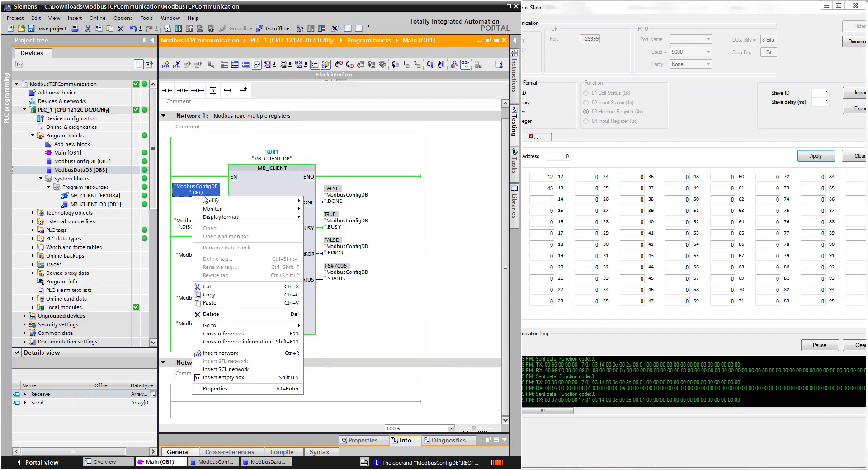
pyautogui.moveTo(222, 203)
pyautogui.click(349, 205)
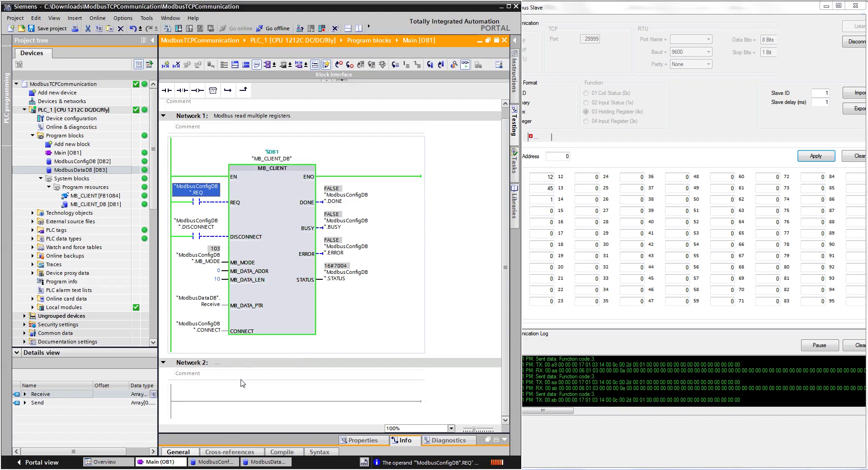
# Insert an MB_CLIENT instruction in Network 2 with the single-instance data block MB_CLIENT_DB_1 and automatic numbering
pyautogui.click(282, 402)
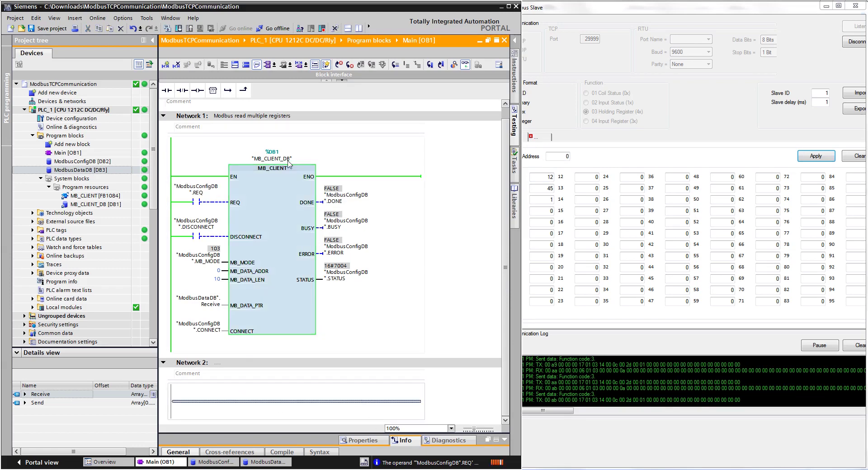
pyautogui.click(213, 91)
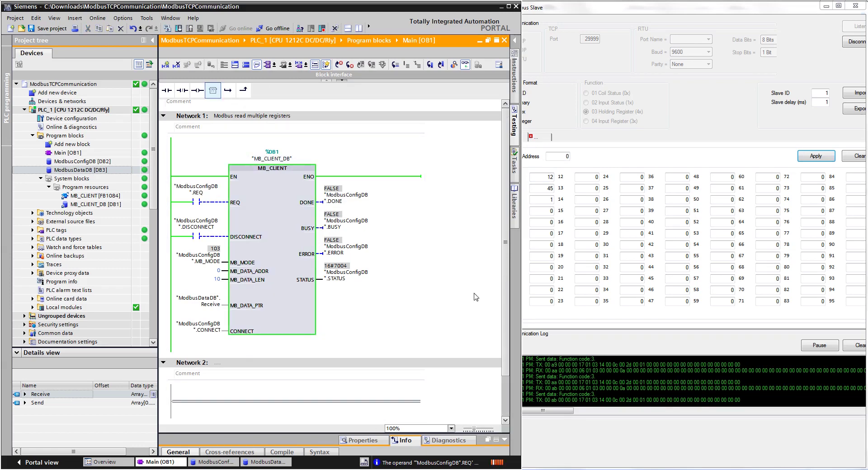
pyautogui.write('mo')
pyautogui.press('BackSpace')
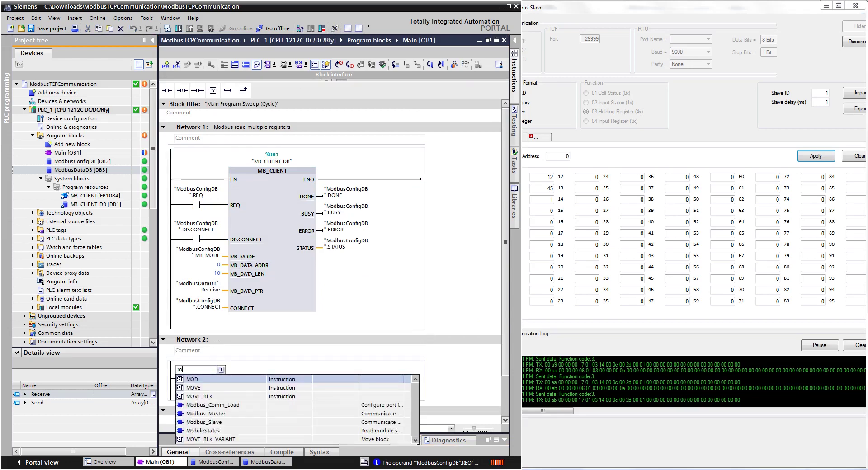
pyautogui.write('b%c')
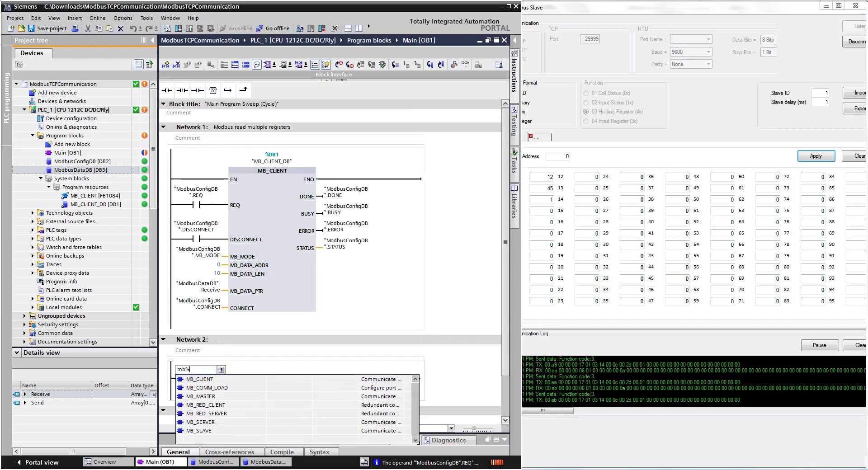
pyautogui.click(206, 379)
pyautogui.press('Return')
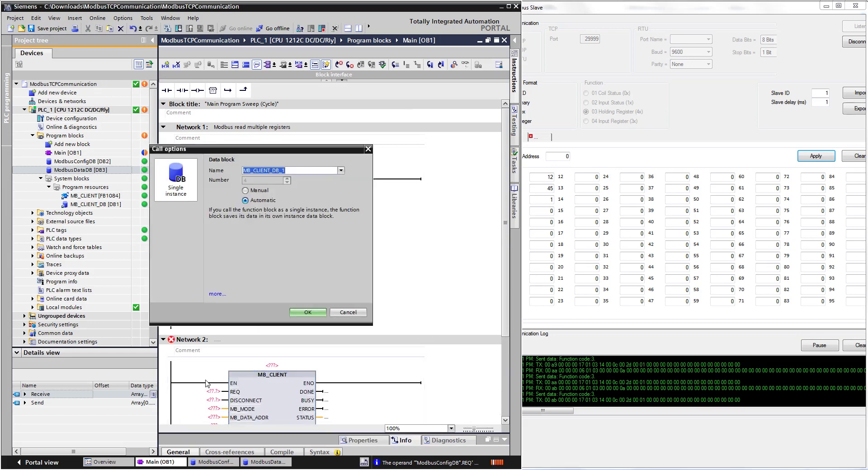
pyautogui.click(307, 313)
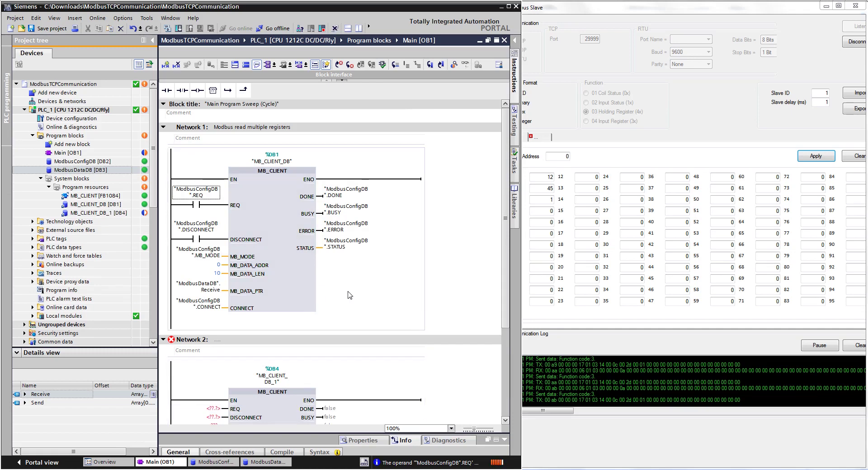
# Open ModbusConfigDB [DB2] from the program blocks and add an empty row below STATUS
pyautogui.scroll(-3, 348, 295)
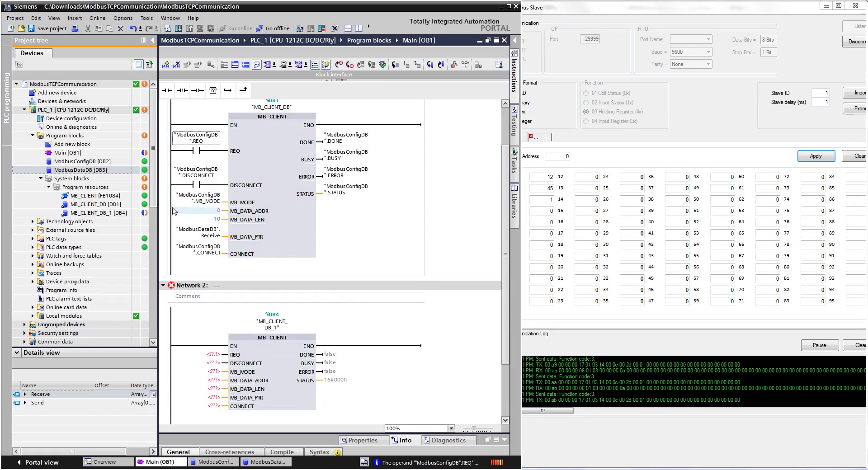
pyautogui.click(94, 161)
pyautogui.doubleClick(95, 163)
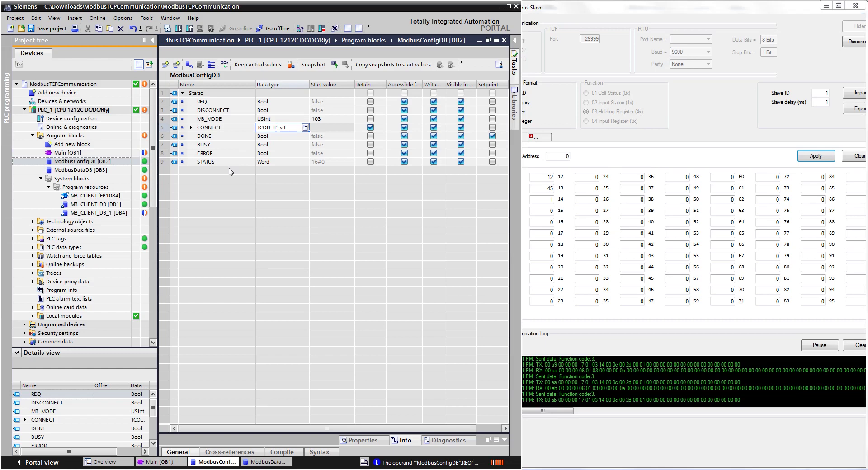
pyautogui.click(229, 164)
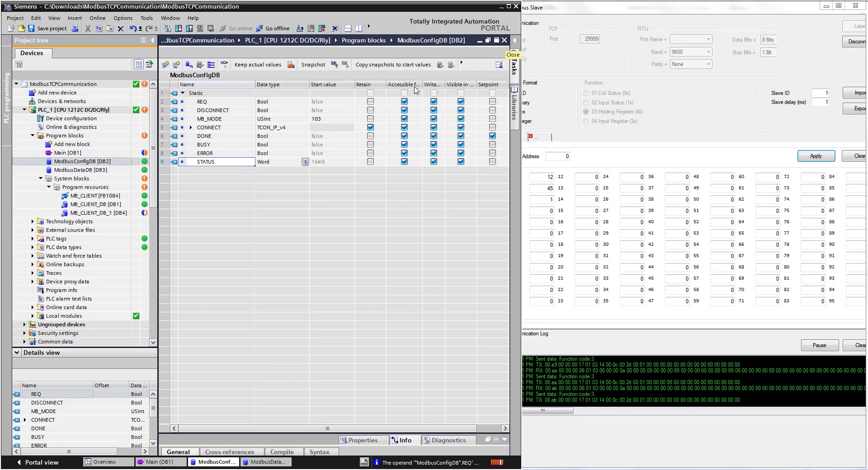
pyautogui.rightClick(245, 166)
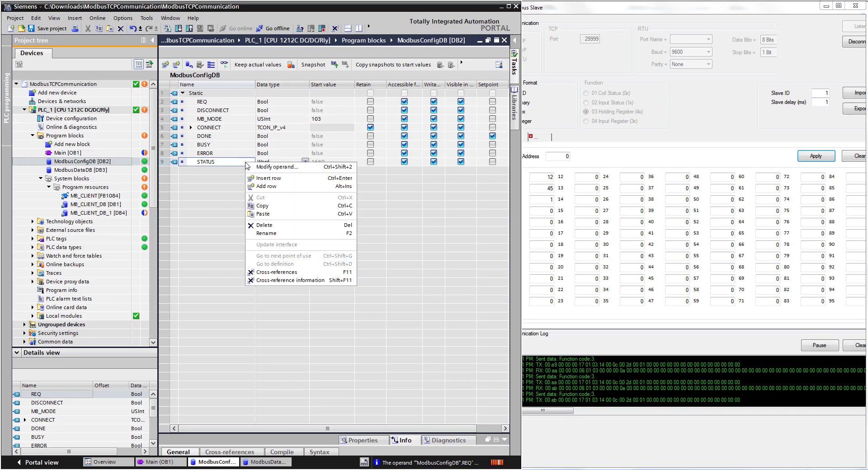
pyautogui.click(267, 187)
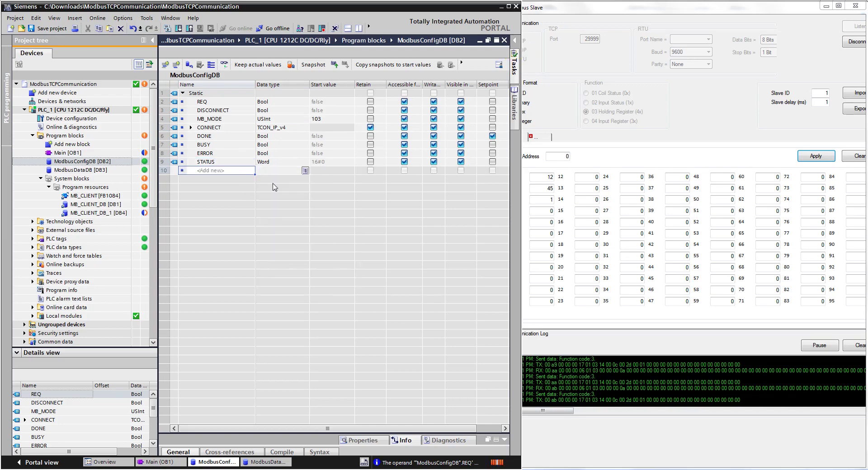
# Prefix the names of the REQ, DISCONNECT, MB_MODE and CONNECT tags in ModbusConfigDB with "Receive"
pyautogui.click(204, 104)
pyautogui.click(203, 106)
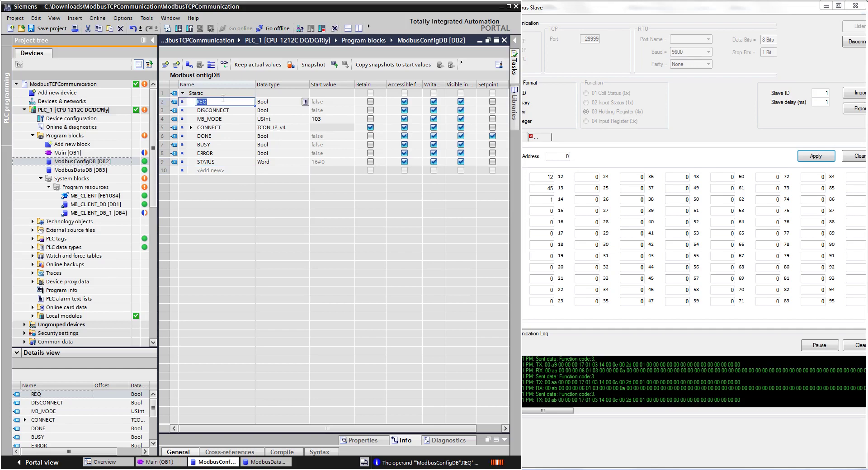
pyautogui.press('Home')
pyautogui.write('Receive')
pyautogui.press('Return')
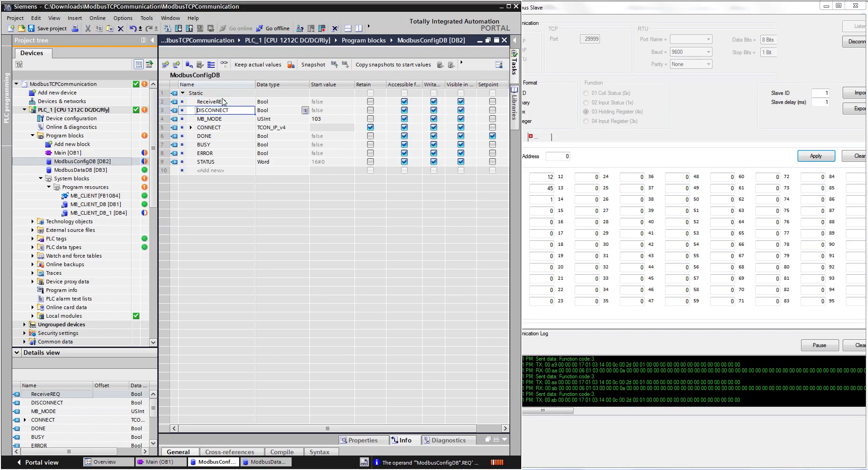
pyautogui.write('Receive')
pyautogui.press('Return')
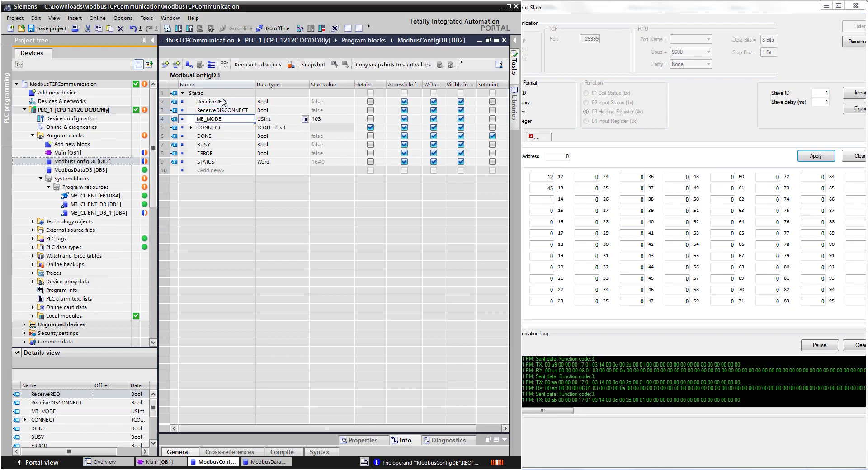
pyautogui.write('Receive')
pyautogui.press('Return')
pyautogui.write('Receive')
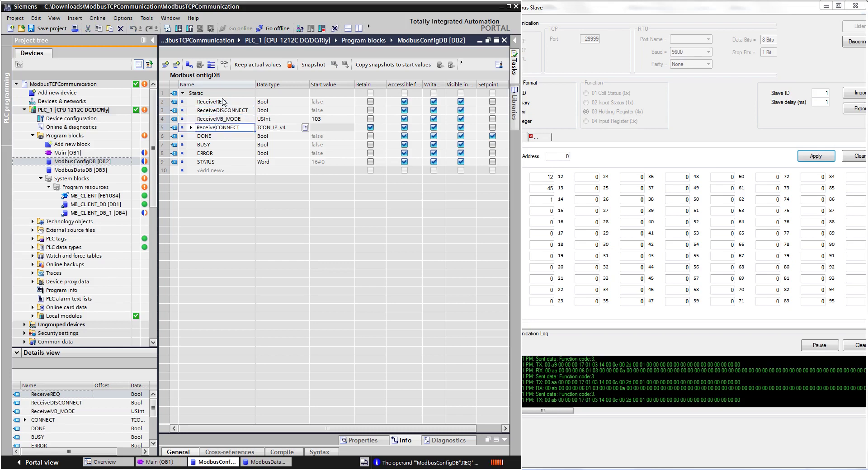
pyautogui.press('Return')
# Prefix the names of the DONE, BUSY, ERROR and STATUS tags with "Receive"
pyautogui.press('Home')
pyautogui.write('Receive')
pyautogui.press('Return')
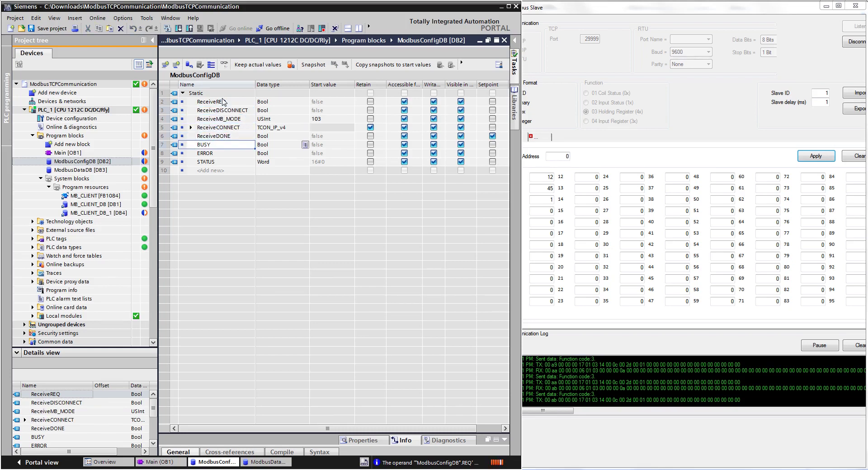
pyautogui.press('Home')
pyautogui.write('Receive')
pyautogui.press('Return')
pyautogui.press('Home')
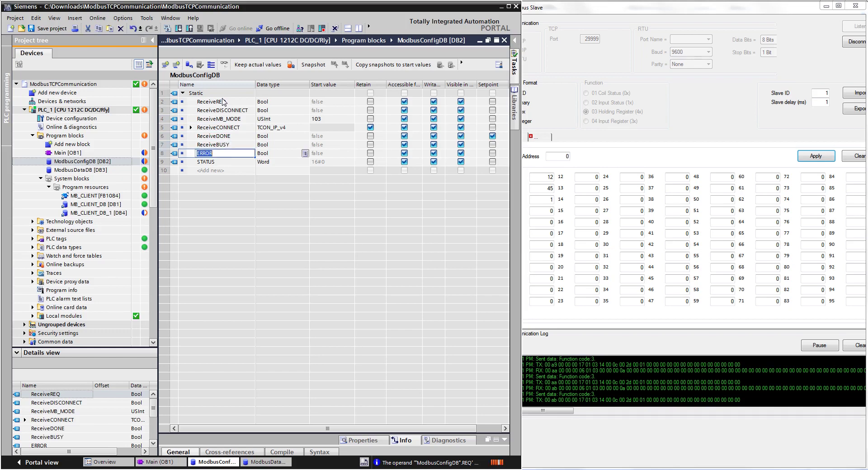
pyautogui.write('Receive')
pyautogui.press('Return')
pyautogui.press('Home')
pyautogui.write('Receive')
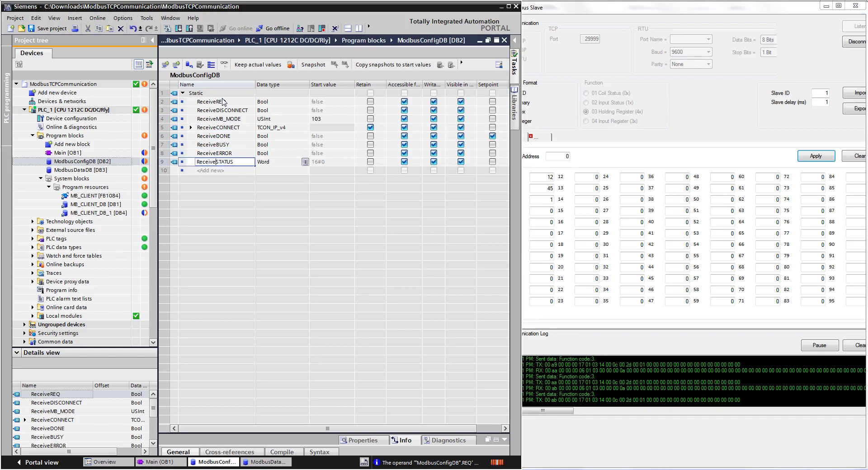
pyautogui.press('Return')
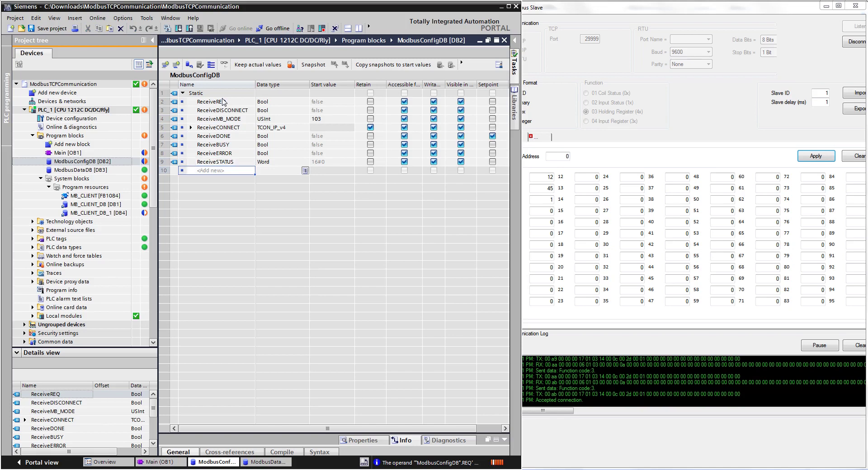
# Duplicate the eight tags from ReceiveREQ to ReceiveSTATUS into the empty rows below them
pyautogui.click(223, 102)
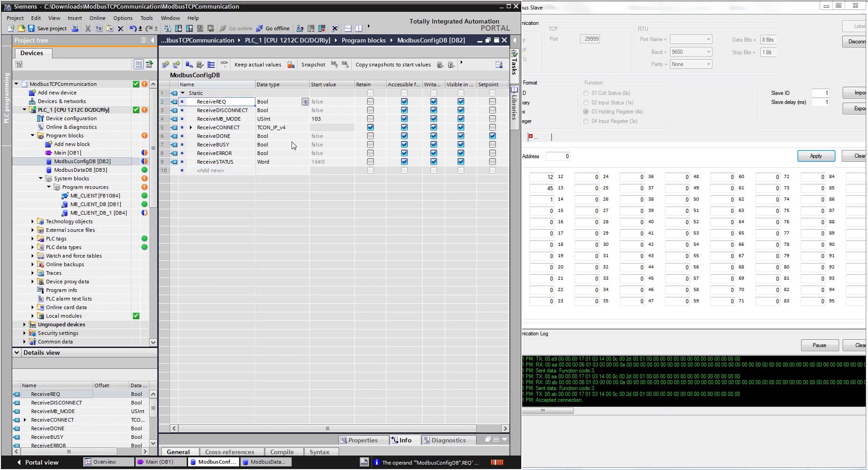
pyautogui.keyDown('shift'); pyautogui.click(278, 162); pyautogui.keyUp('shift')
pyautogui.hotkey('ctrl', 'c')
pyautogui.click(221, 176)
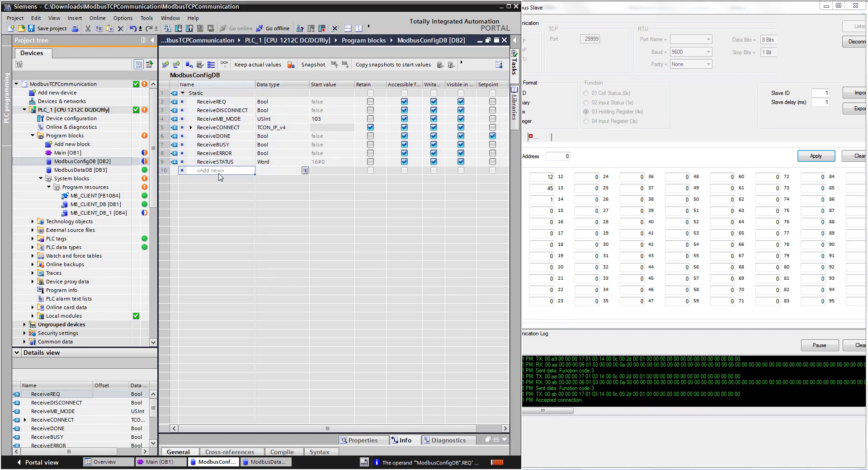
pyautogui.hotkey('ctrl', 'v')
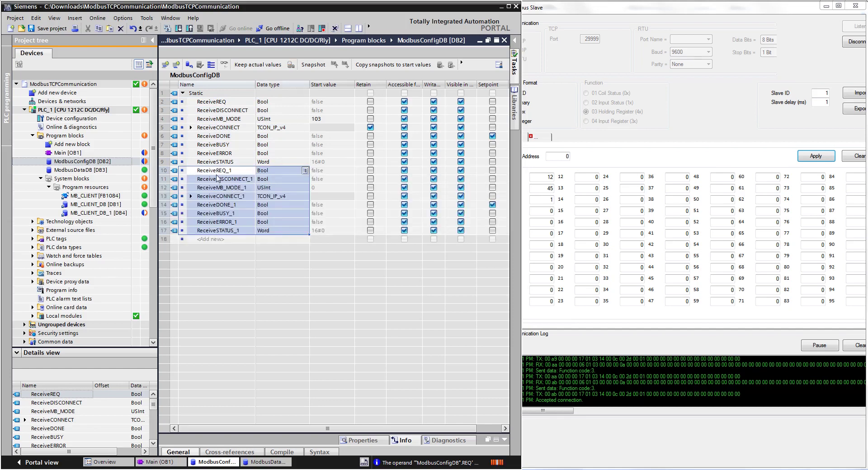
# Replace "receive" with "Send" in the names of the eight duplicated tags, from ReceiveREQ_1 to ReceiveSTATUS_1
pyautogui.hotkey('ctrl', 'f')
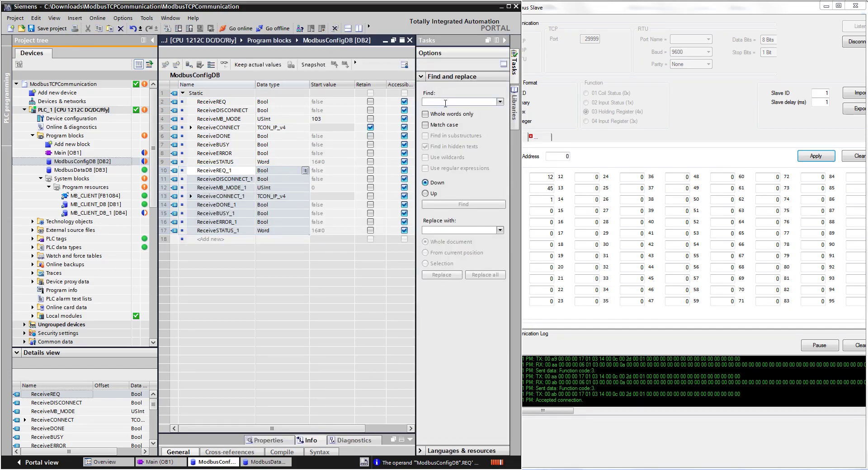
pyautogui.write('receive')
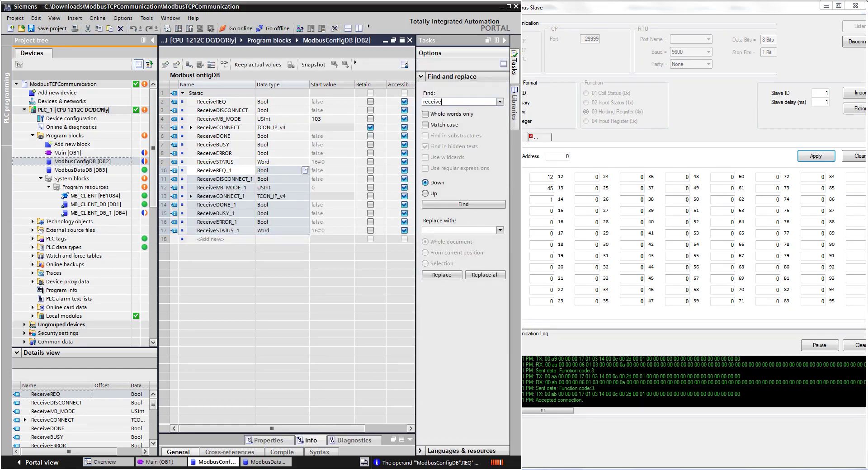
pyautogui.press('Tab')
pyautogui.click(459, 230)
pyautogui.write('Send')
pyautogui.click(457, 278)
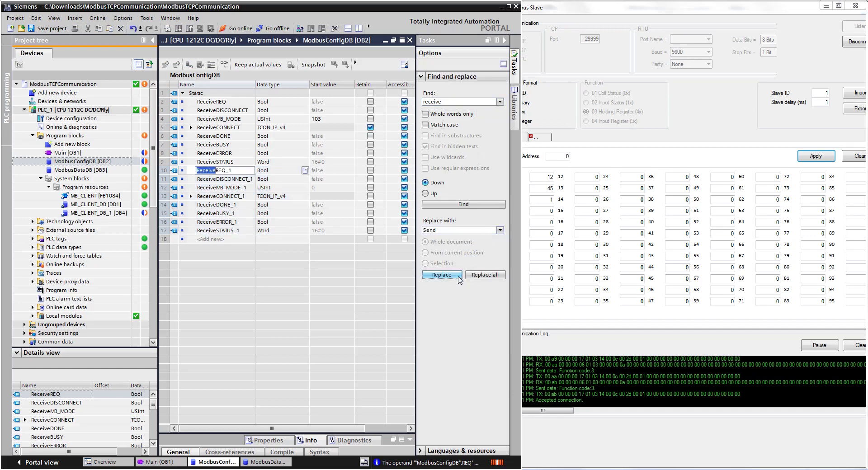
pyautogui.click(456, 279)
pyautogui.click(455, 280)
pyautogui.click(455, 280)
pyautogui.click(455, 280)
pyautogui.click(456, 280)
pyautogui.click(455, 279)
pyautogui.click(456, 279)
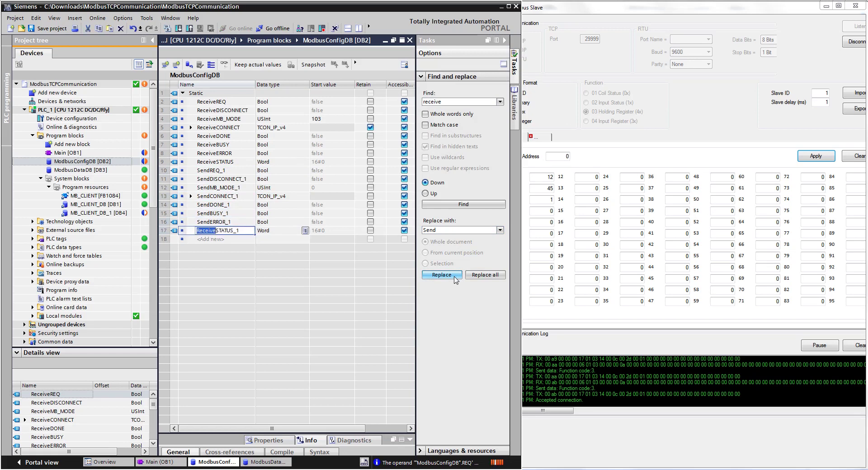
pyautogui.click(456, 280)
pyautogui.click(317, 258)
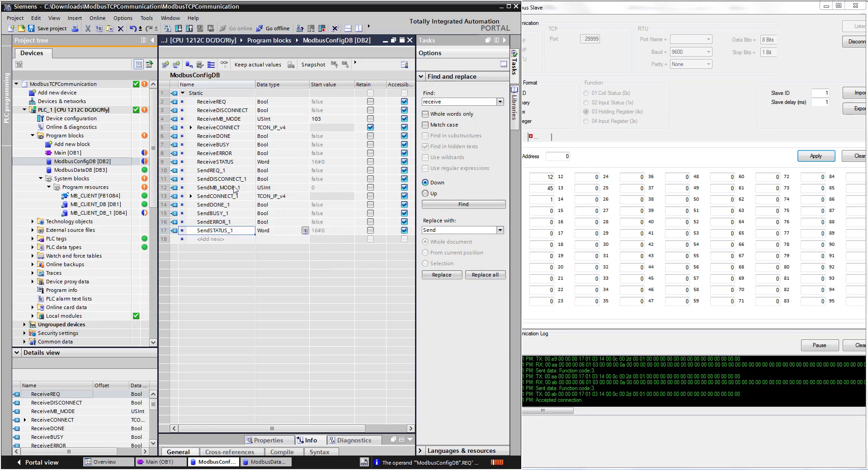
# Select the tags from SendREQ_1 to SendSTATUS_1 and set the find text to "_1"
pyautogui.click(230, 171)
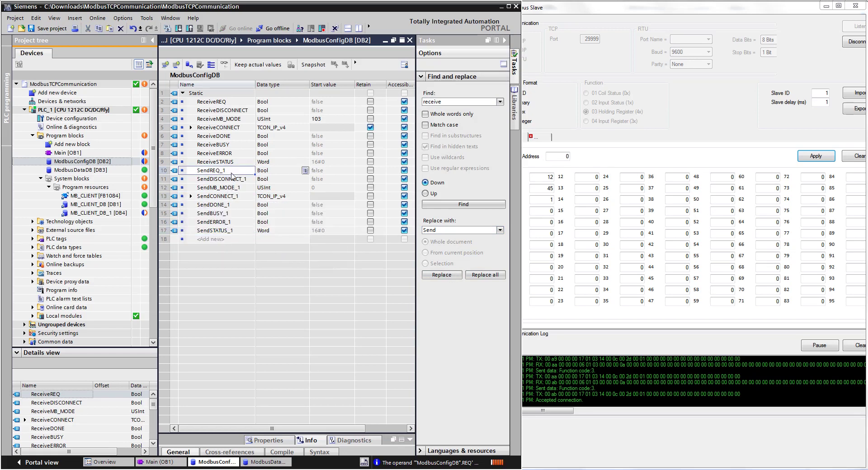
pyautogui.keyDown('shift'); pyautogui.click(236, 230); pyautogui.keyUp('shift')
pyautogui.doubleClick(450, 102)
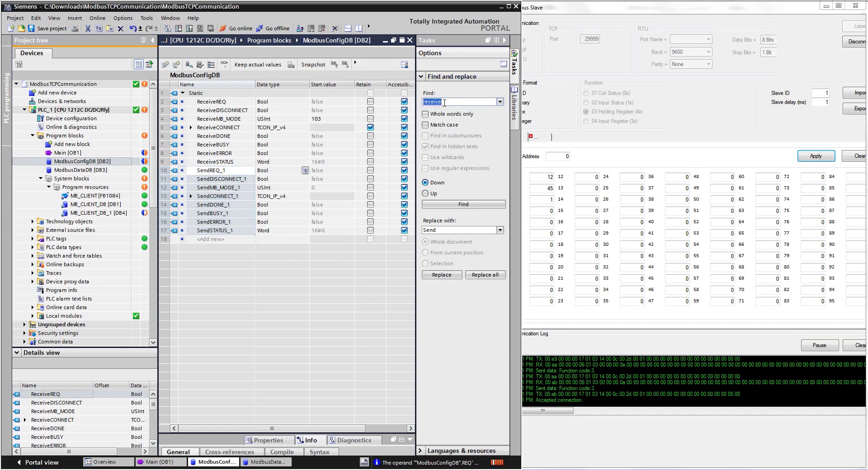
pyautogui.write('%1')
pyautogui.press('BackSpace')
pyautogui.press('BackSpace')
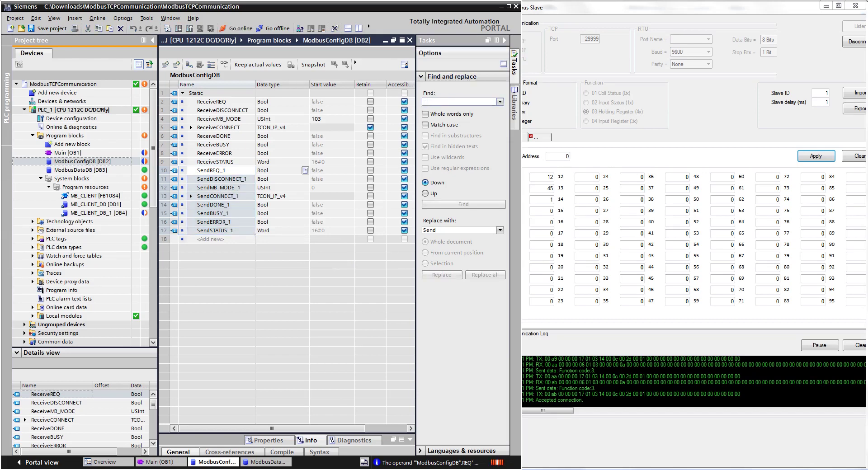
pyautogui.write('_1')
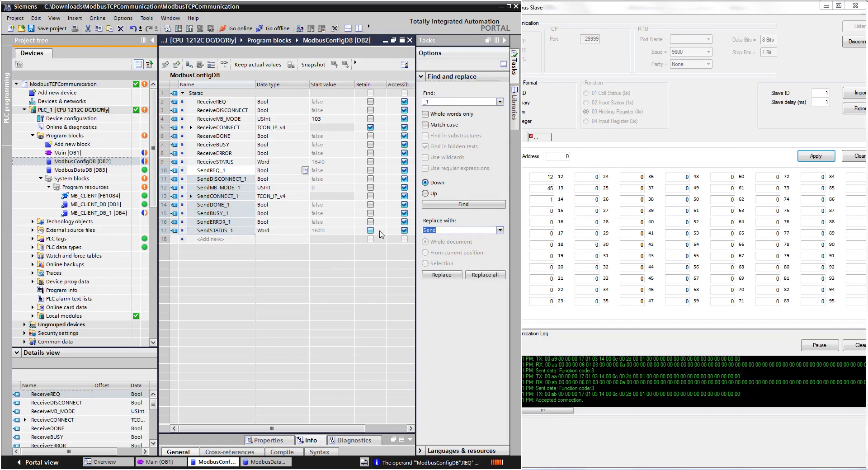
pyautogui.click(480, 276)
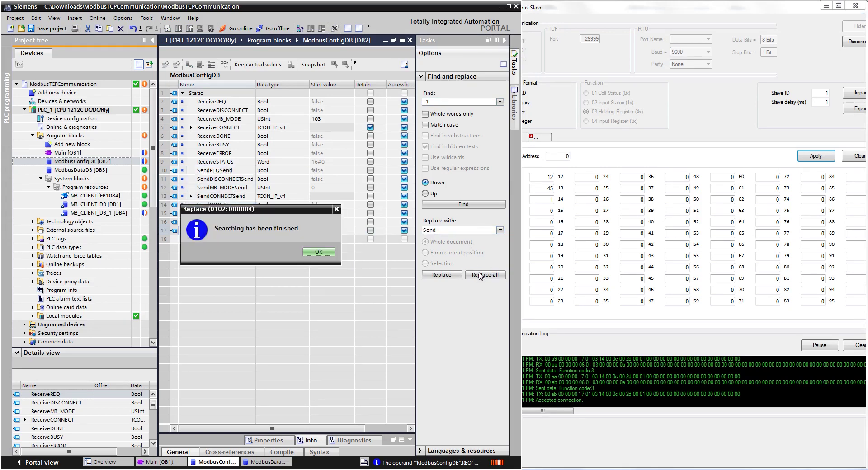
pyautogui.click(320, 252)
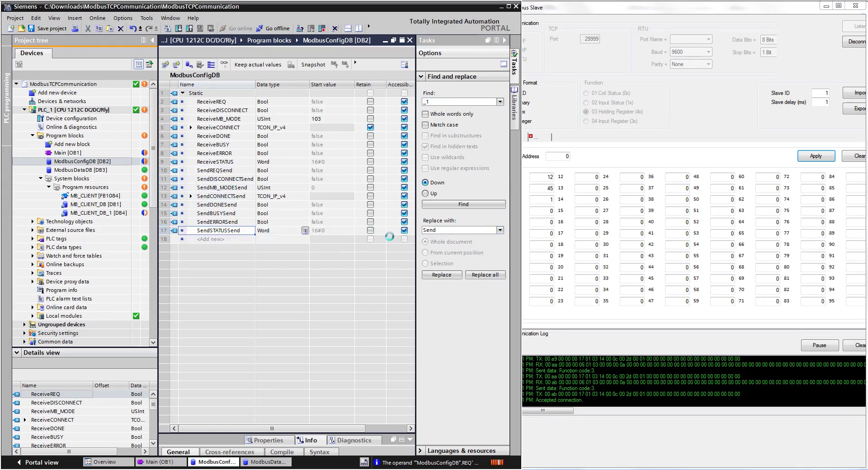
pyautogui.hotkey('ctrl', 'z')
# Remove the "_1" suffix from all eight Send tag names by replacing it with empty text
pyautogui.tripleClick(452, 231)
pyautogui.press('BackSpace')
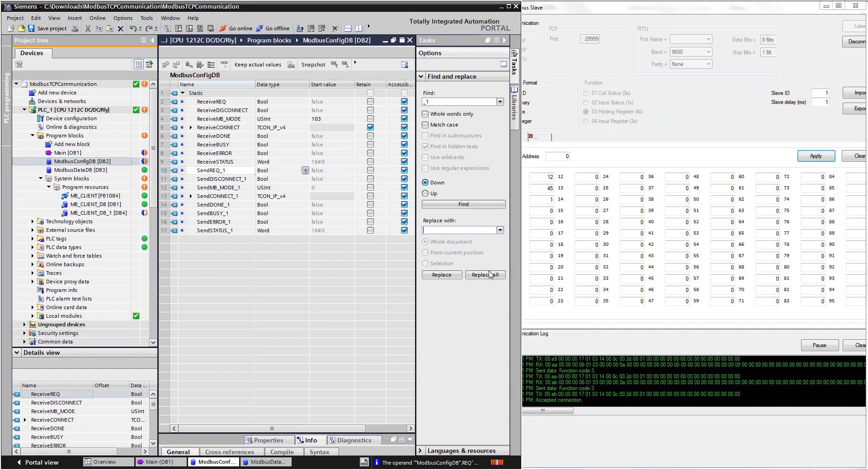
pyautogui.click(490, 275)
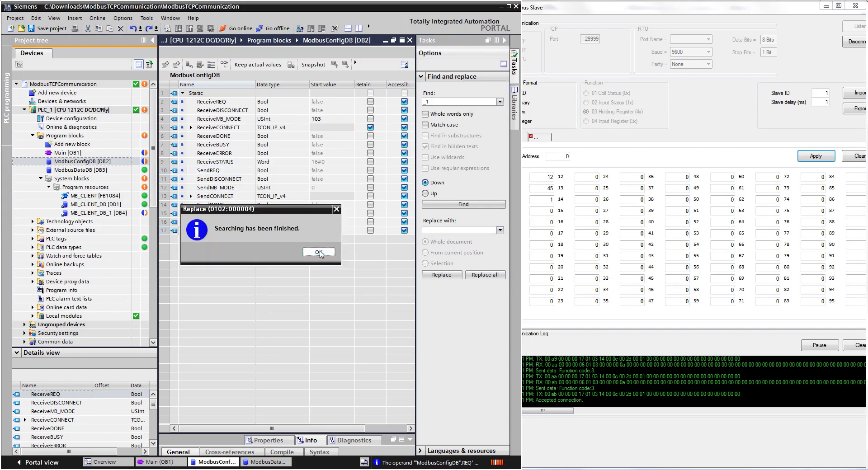
pyautogui.click(318, 251)
# Set the SendCONNECT start values: InterfaceId 64, ID 20, ConnectionType 11 and ActiveEstablished true
pyautogui.click(191, 196)
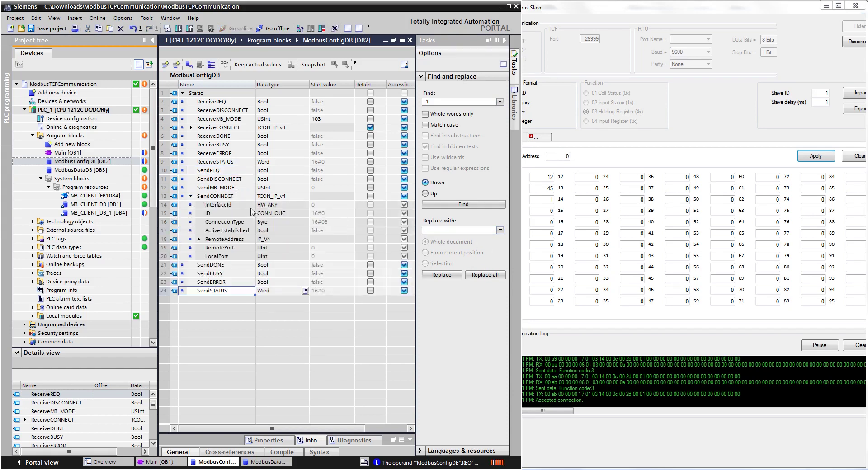
pyautogui.click(335, 205)
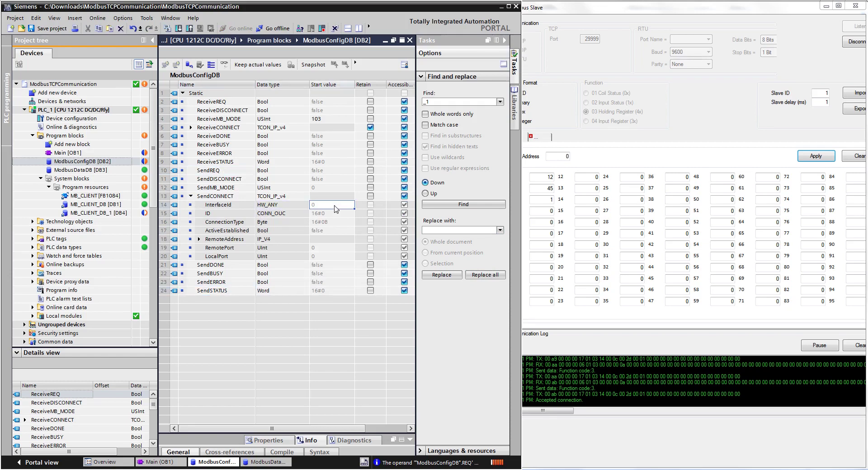
pyautogui.write('64')
pyautogui.press('Return')
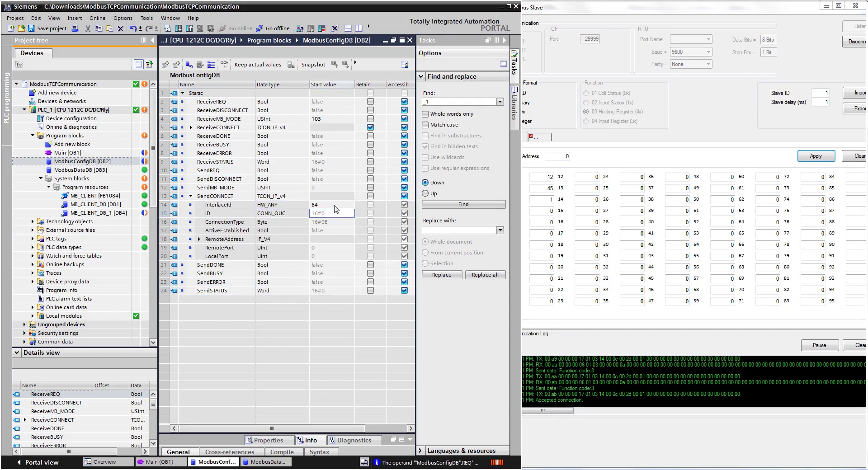
pyautogui.write('20')
pyautogui.press('Return')
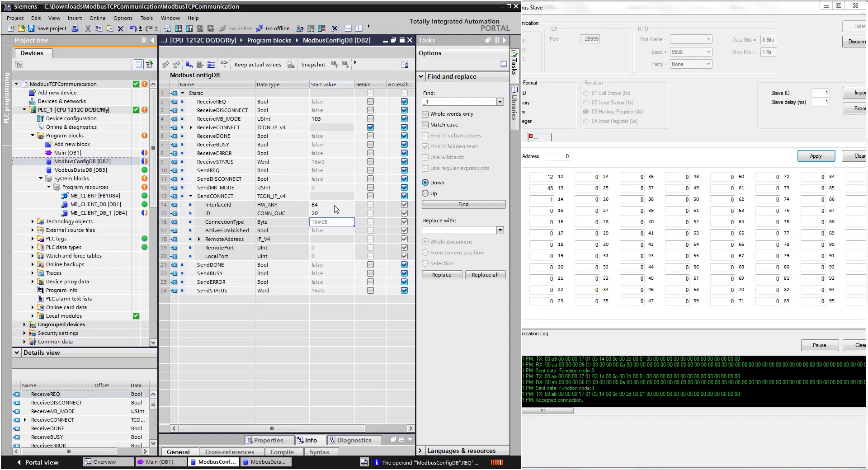
pyautogui.write('11')
pyautogui.press('Return')
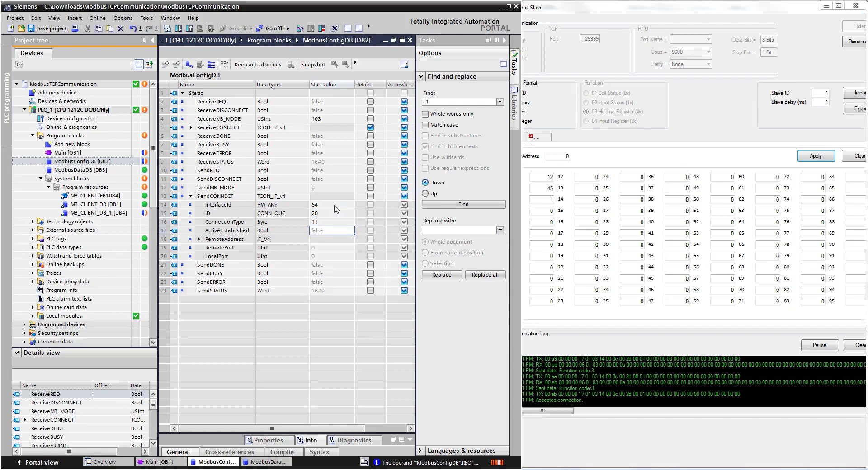
pyautogui.write('true')
pyautogui.press('Return')
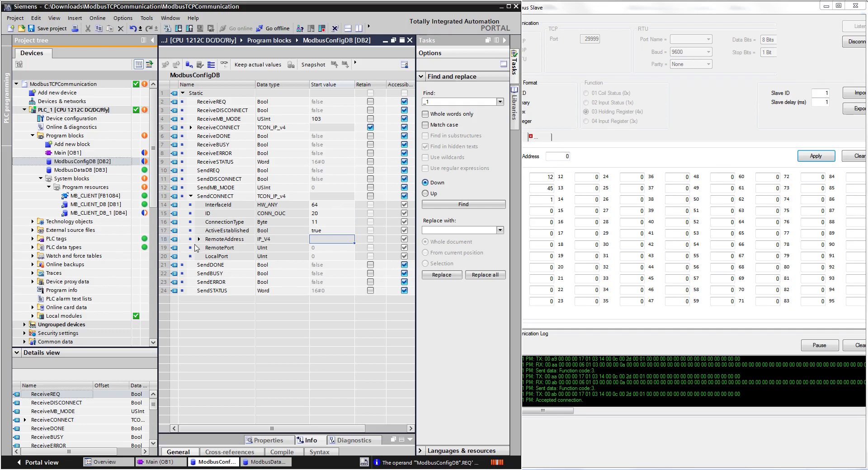
# Set the four ADDR bytes of SendCONNECT's RemoteAddress to 192, 168, 142 and 130
pyautogui.click(199, 239)
pyautogui.click(207, 248)
pyautogui.click(331, 256)
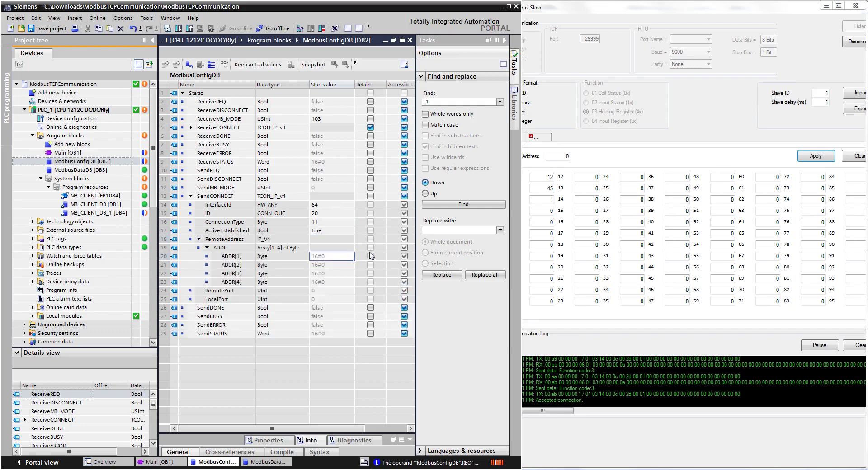
pyautogui.write('192')
pyautogui.press('Return')
pyautogui.write('16')
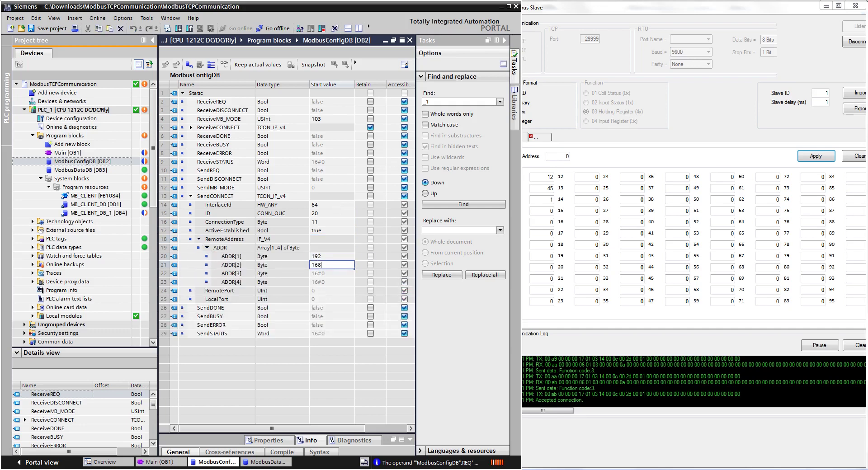
pyautogui.write('8')
pyautogui.press('Return')
pyautogui.write('142')
pyautogui.press('Return')
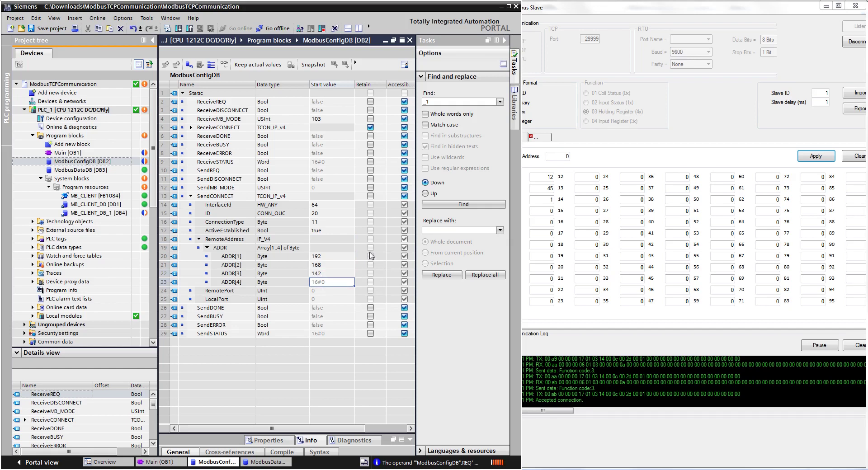
pyautogui.write('130')
pyautogui.press('Return')
# Set SendCONNECT's RemotePort to 29999 and LocalPort to 2000
pyautogui.write('29999')
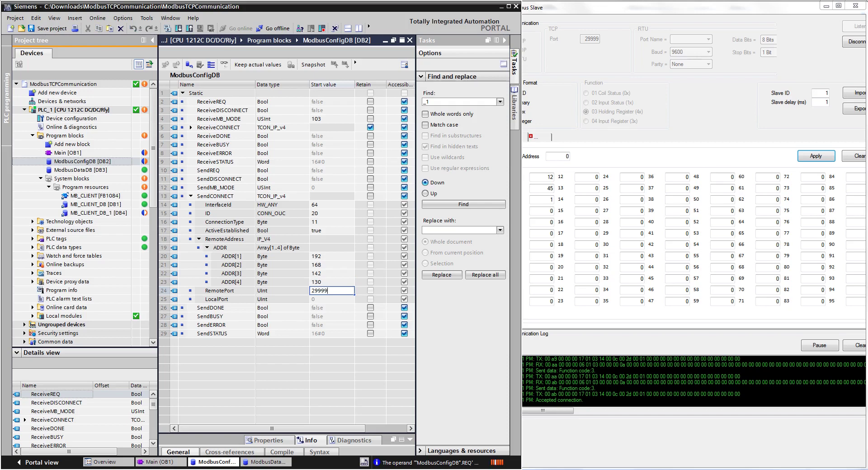
pyautogui.press('Return')
pyautogui.write('2000')
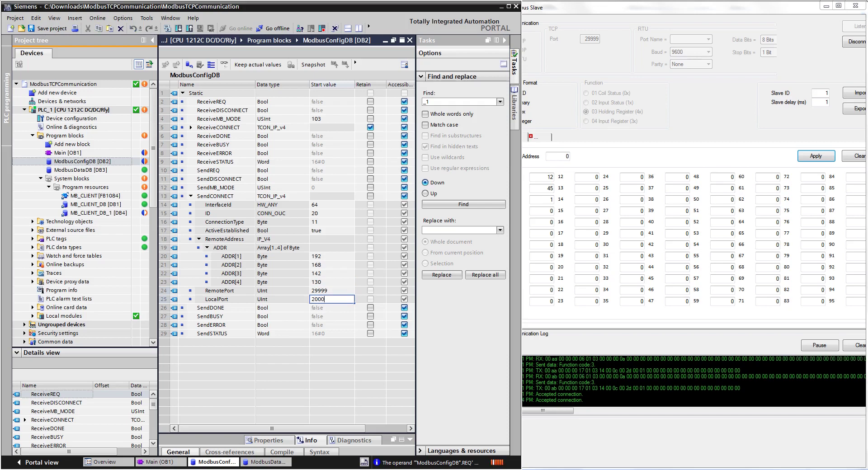
pyautogui.press('Return')
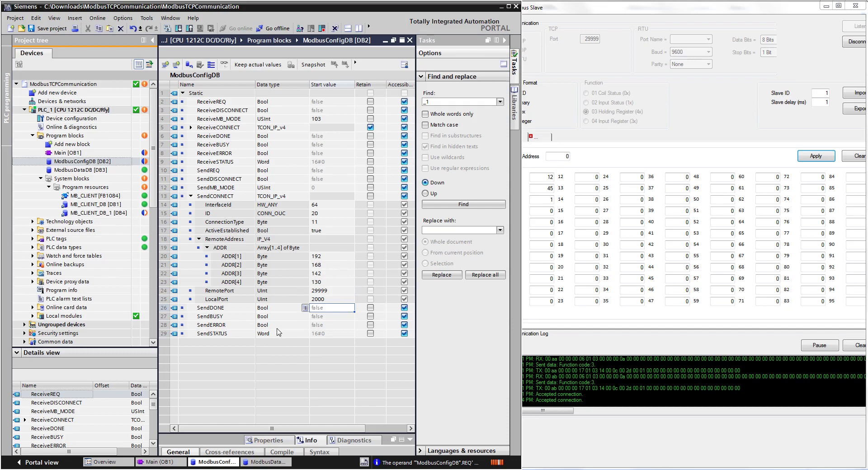
# Maximize the TIA Portal window and show Main [OB1] side by side with ModbusConfigDB
pyautogui.click(509, 7)
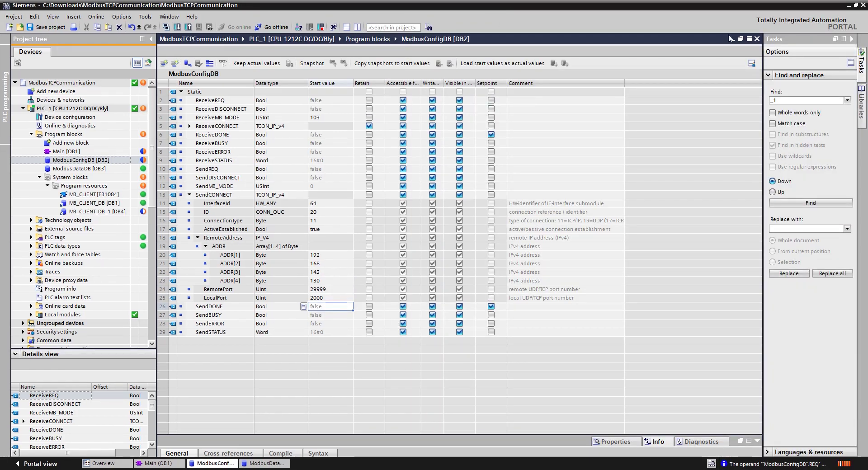
pyautogui.click(176, 466)
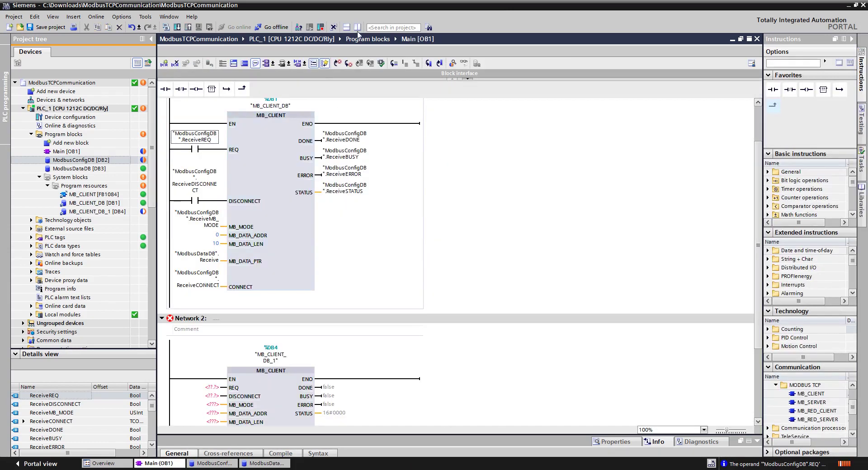
pyautogui.click(357, 28)
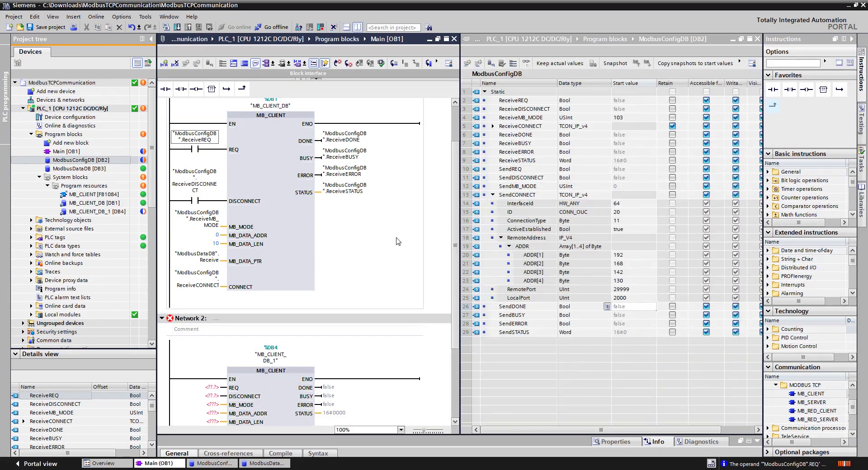
# Assign SendREQ, SendDISCONNECT and SendMB_MODE from ModbusConfigDB to the REQ, DISCONNECT and MB_MODE inputs of the MB_CLIENT call in Network 2
pyautogui.click(289, 379)
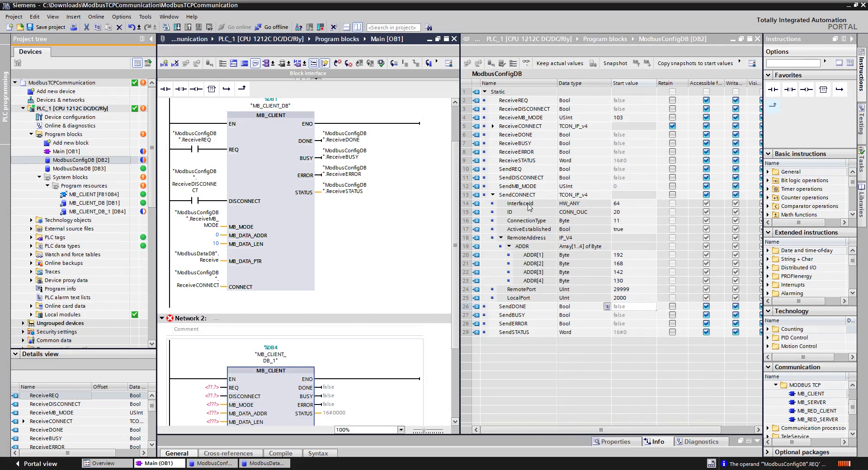
pyautogui.click(531, 171)
pyautogui.moveTo(530, 171); pyautogui.dragTo(207, 388)
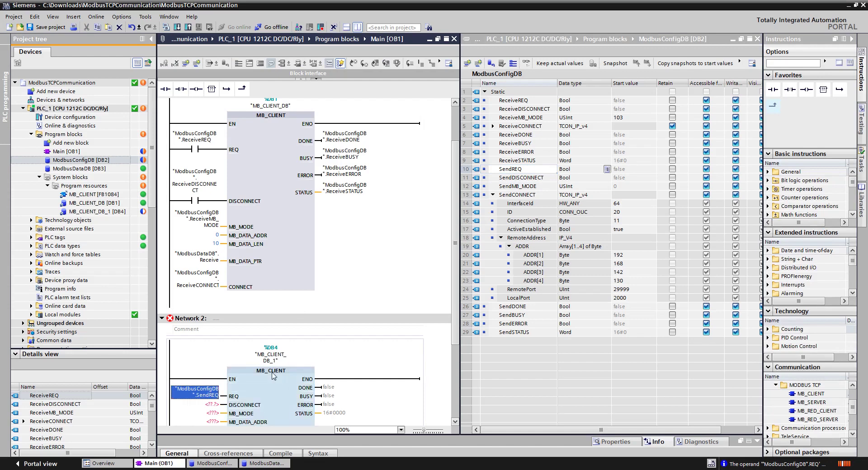
pyautogui.scroll(-3, 276, 375)
pyautogui.moveTo(524, 179); pyautogui.dragTo(208, 298)
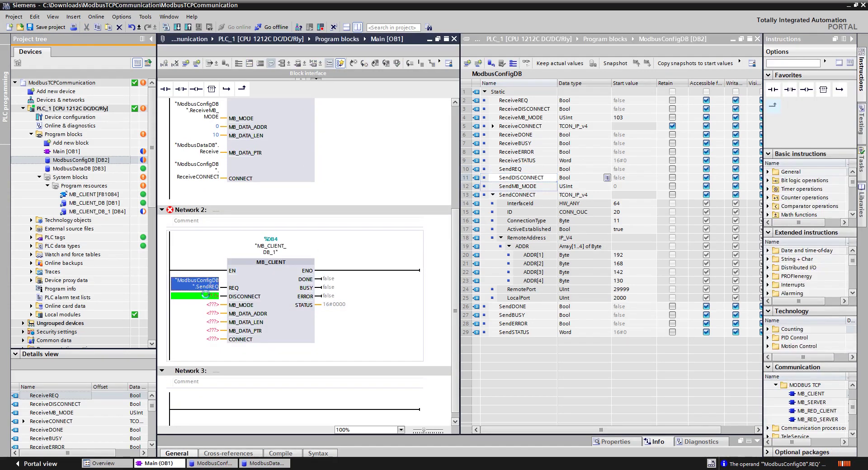
pyautogui.click(540, 189)
pyautogui.moveTo(540, 189); pyautogui.dragTo(215, 324)
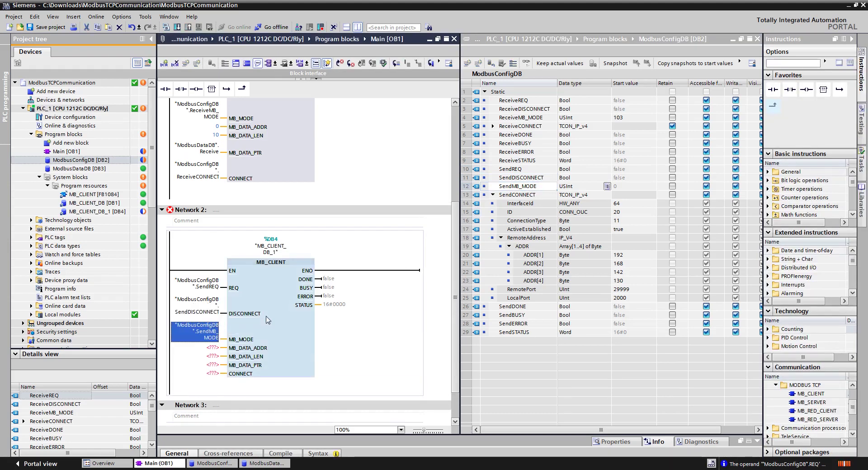
pyautogui.scroll(2, 267, 318)
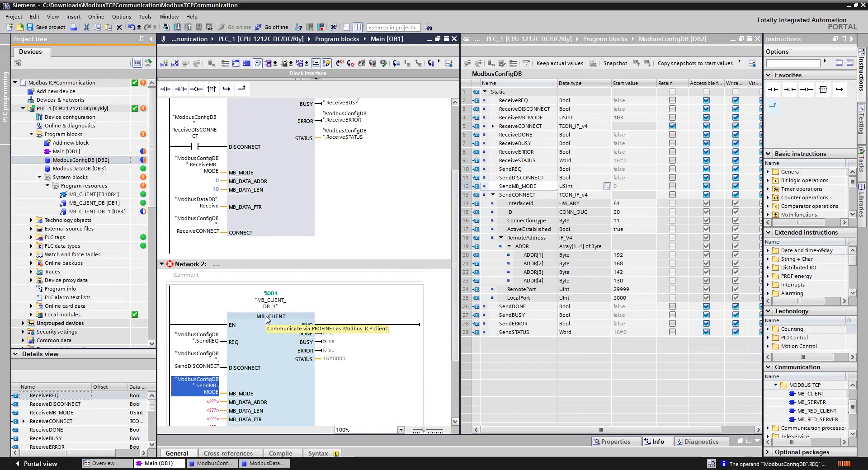
pyautogui.scroll(-2, 267, 318)
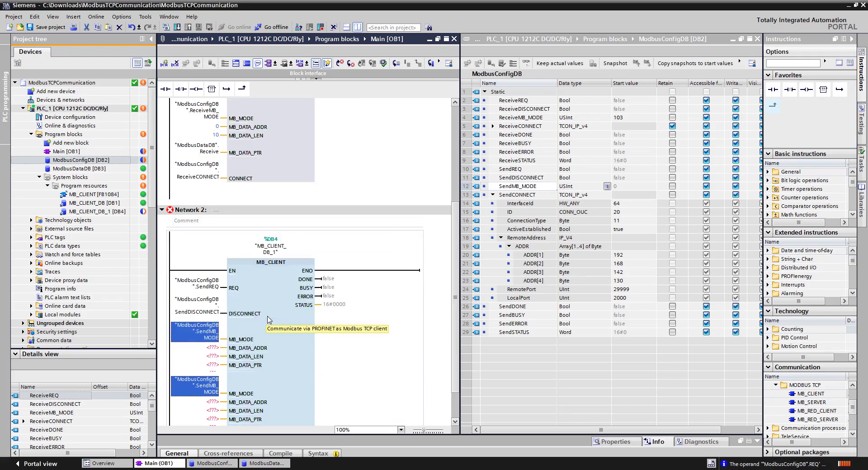
pyautogui.click(284, 349)
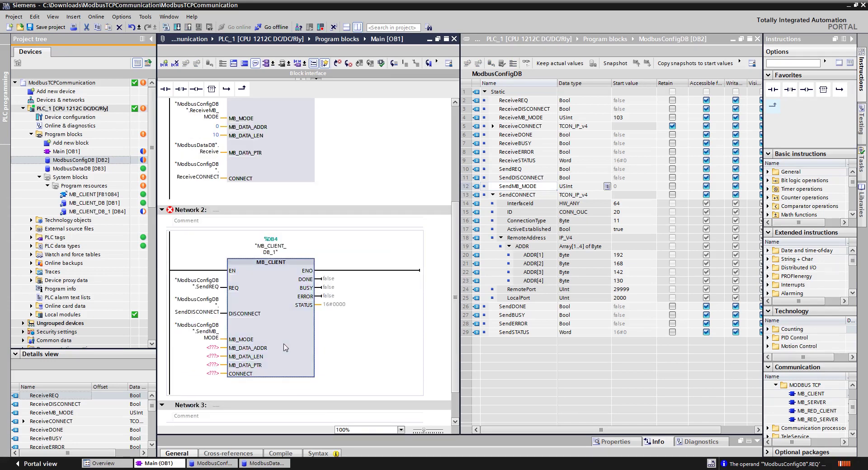
# Look up in the MB_CLIENT help which MB_MODE value writes multiple holding registers, and close the help
pyautogui.press('F1')
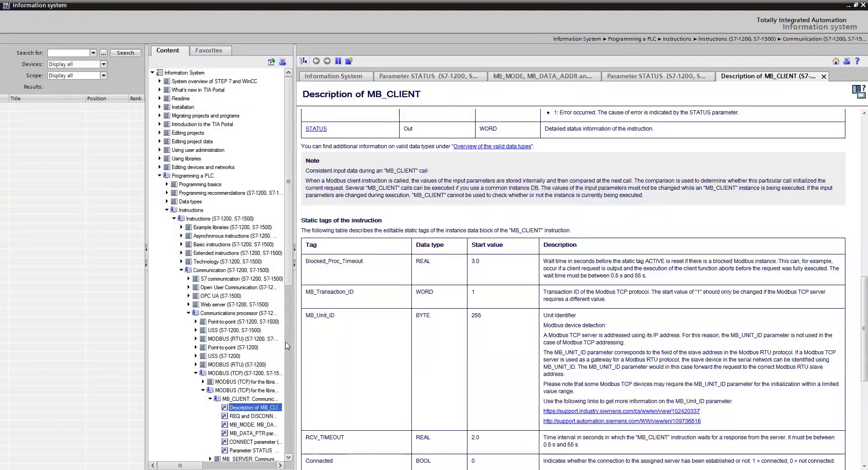
pyautogui.scroll(-5, 359, 331)
pyautogui.scroll(8, 359, 331)
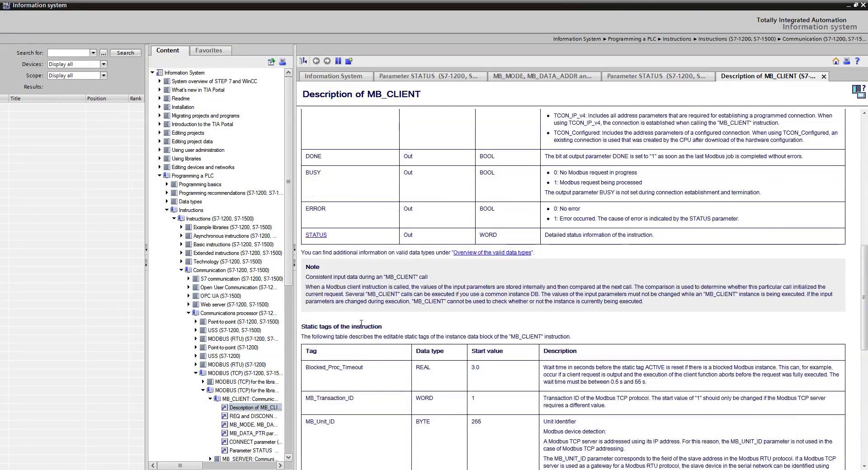
pyautogui.click(330, 152)
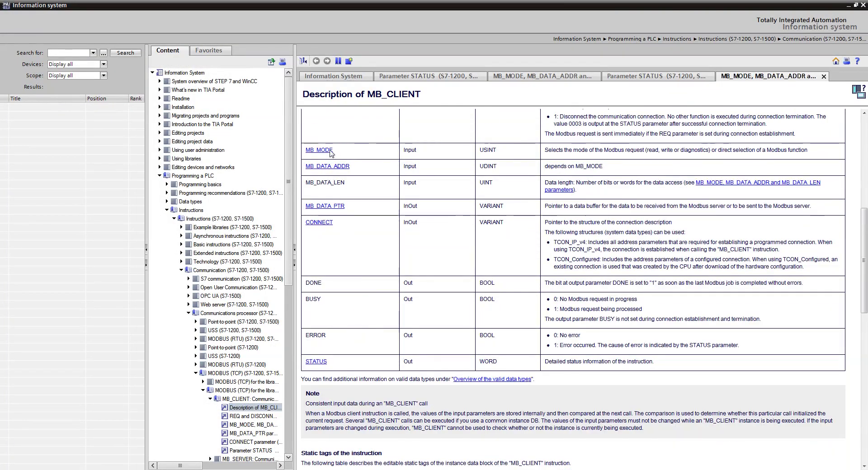
pyautogui.scroll(-10, 473, 294)
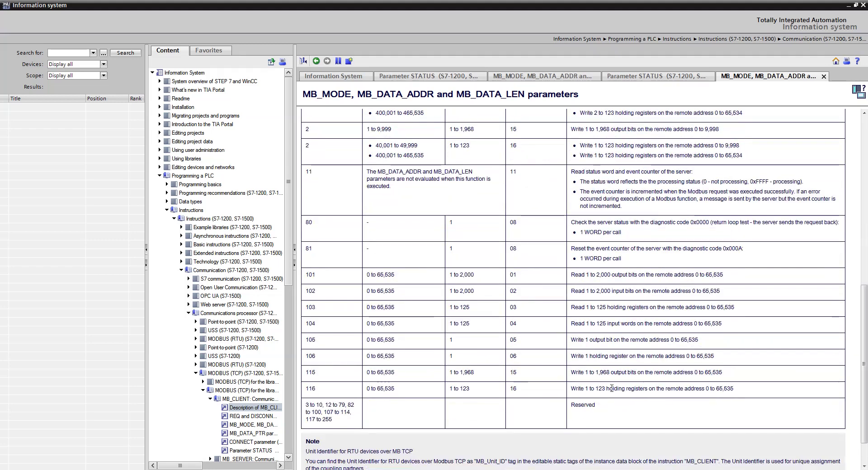
pyautogui.hotkey('ctrl', 'a')
pyautogui.moveTo(305, 389); pyautogui.dragTo(418, 391)
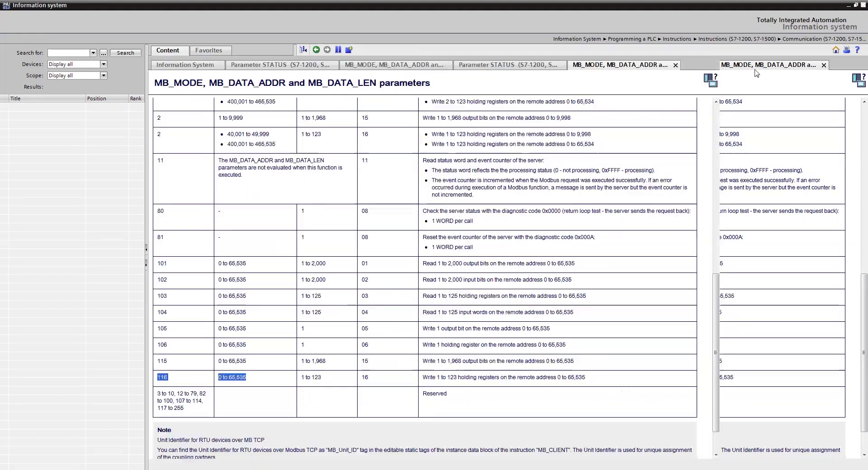
pyautogui.click(863, 5)
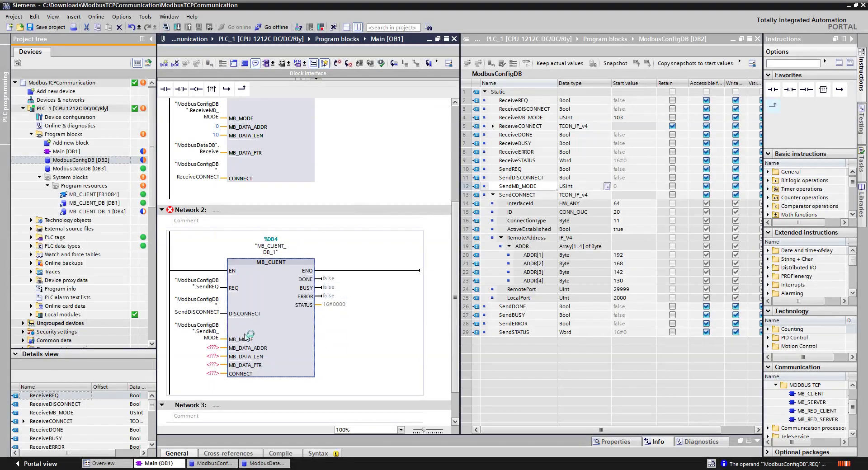
# Set the start value of SendMB_MODE in ModbusConfigDB to 116
pyautogui.click(548, 229)
pyautogui.hotkey('ctrl', 'f')
pyautogui.doubleClick(619, 185)
pyautogui.write('116')
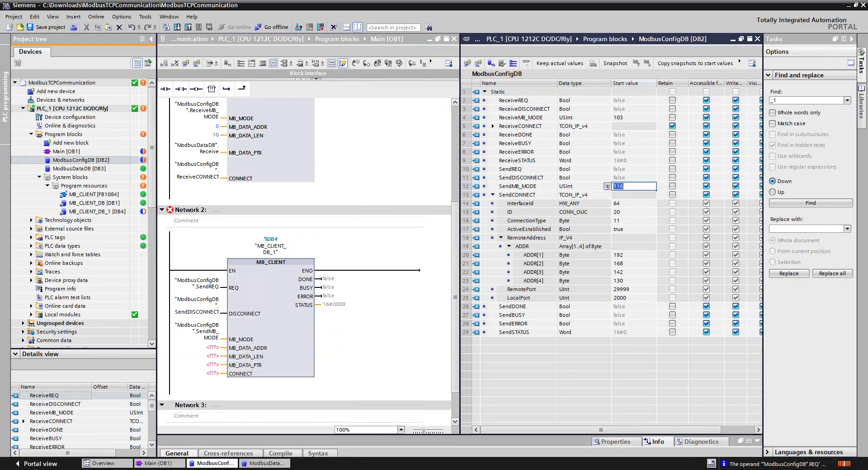
pyautogui.press('Return')
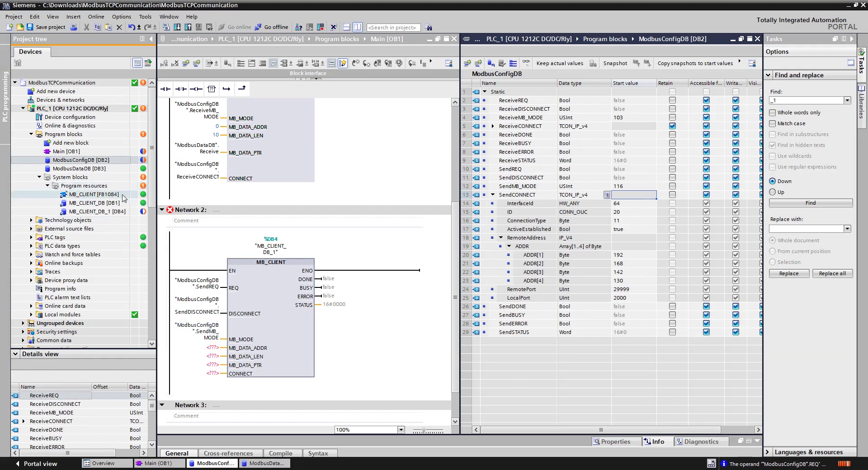
# Assign the Send array from ModbusDataDB to the MB_DATA_PTR parameter of the MB_CLIENT call in Network 2
pyautogui.click(77, 168)
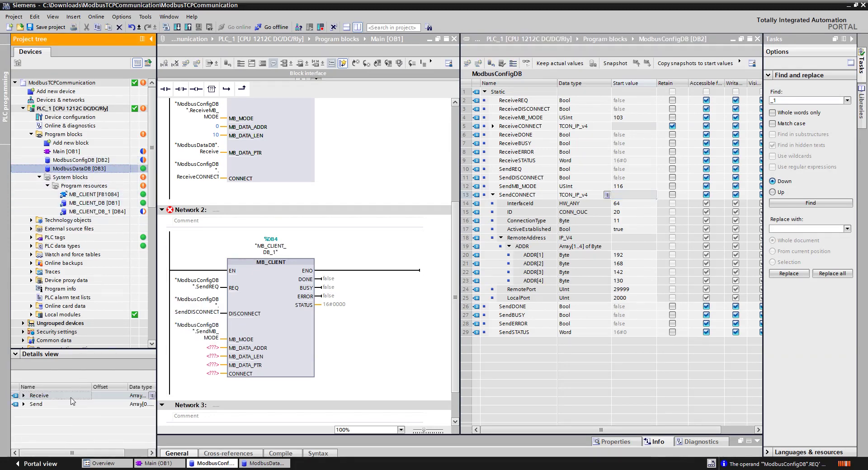
pyautogui.moveTo(72, 403); pyautogui.dragTo(211, 367)
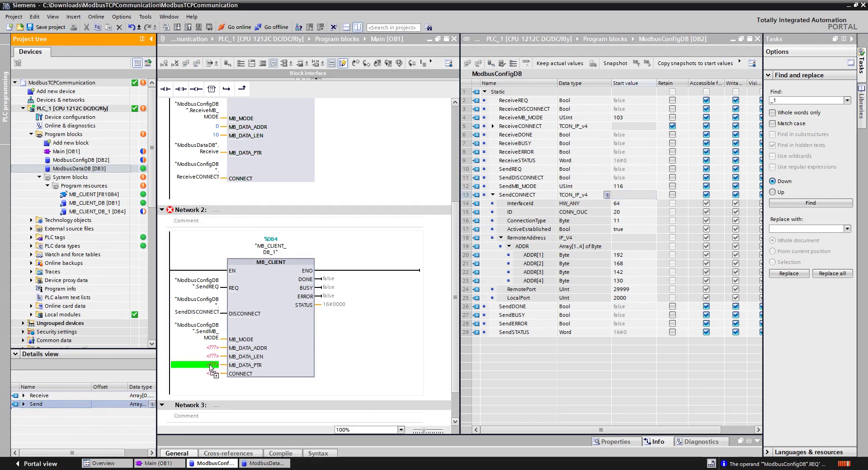
pyautogui.moveTo(211, 368); pyautogui.dragTo(211, 367)
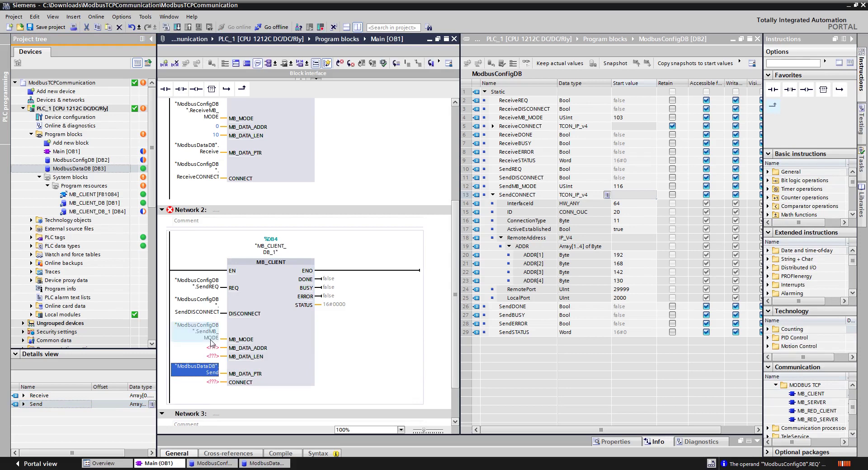
# Set MB_DATA_ADDR and MB_DATA_LEN of the Network 2 MB_CLIENT call to 10 and assign SendCONNECT to its CONNECT parameter
pyautogui.click(214, 346)
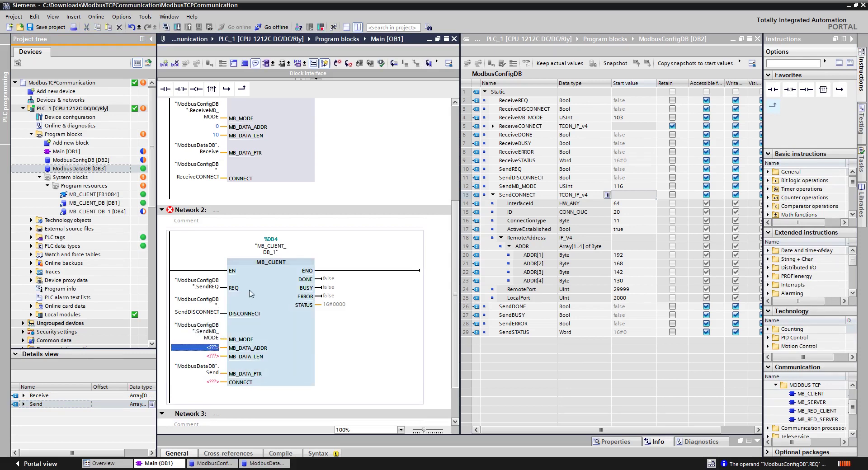
pyautogui.write('10')
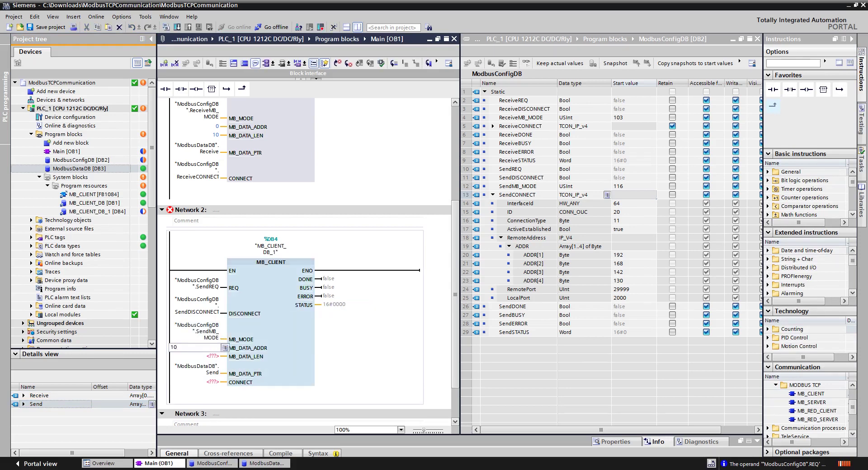
pyautogui.press('Return')
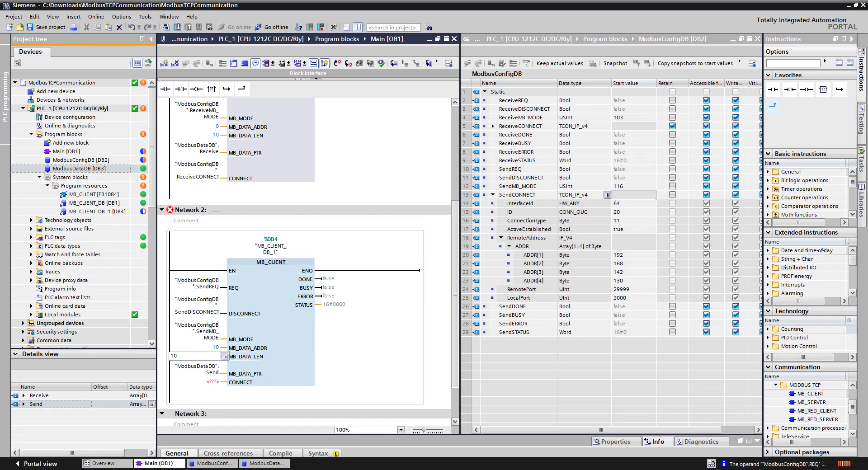
pyautogui.press('Return')
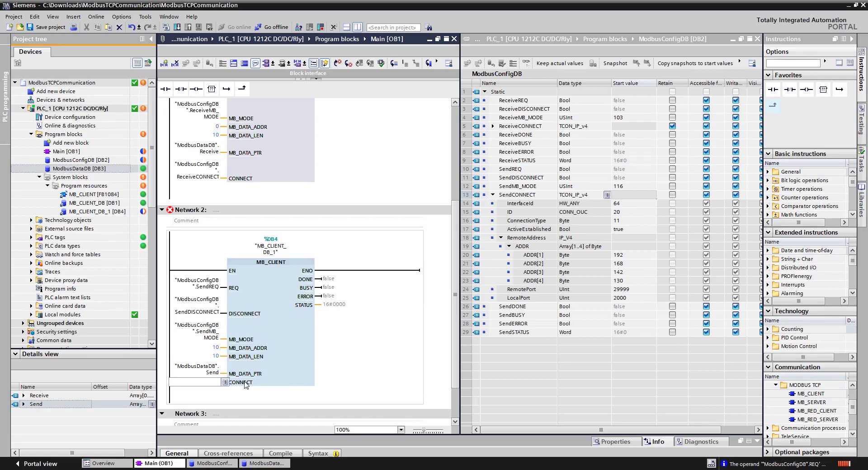
pyautogui.click(522, 246)
pyautogui.moveTo(531, 194); pyautogui.dragTo(211, 382)
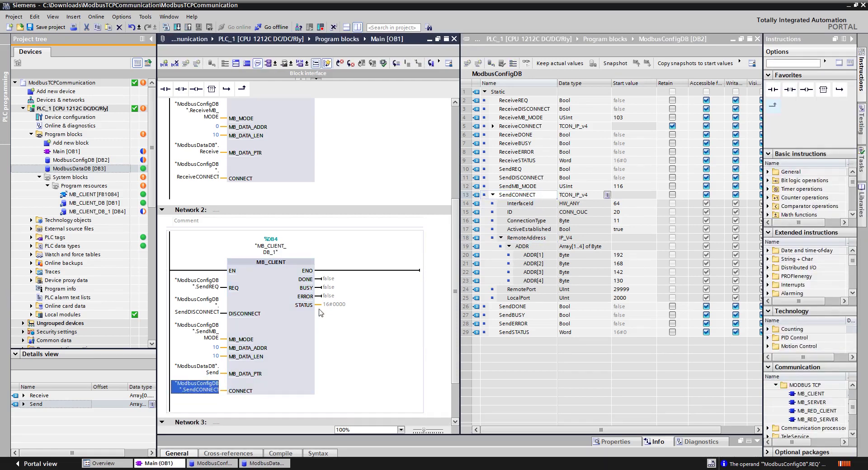
# Assign SendDONE, SendBUSY, SendERROR and SendSTATUS from ModbusConfigDB to the DONE, BUSY, ERROR and STATUS outputs in Network 2
pyautogui.click(527, 306)
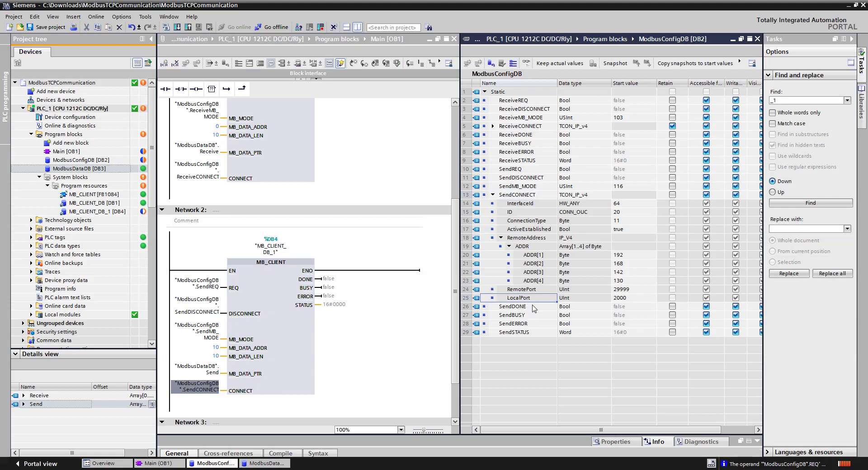
pyautogui.moveTo(532, 307); pyautogui.dragTo(339, 284)
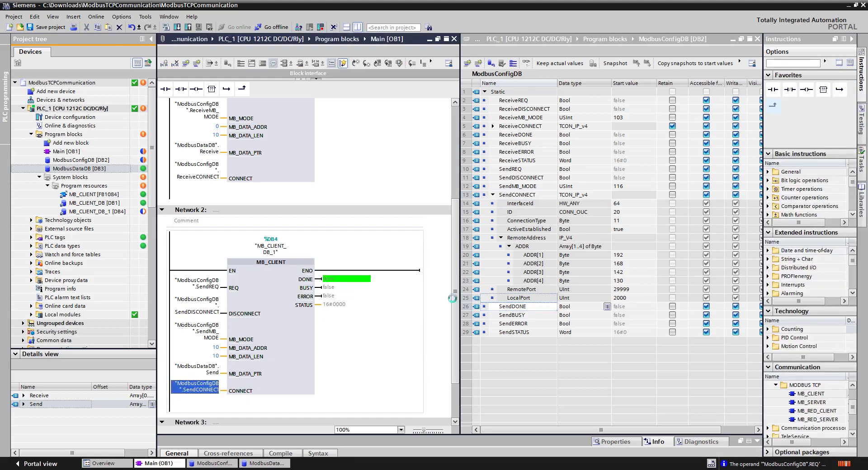
pyautogui.click(527, 315)
pyautogui.moveTo(532, 316); pyautogui.dragTo(335, 299)
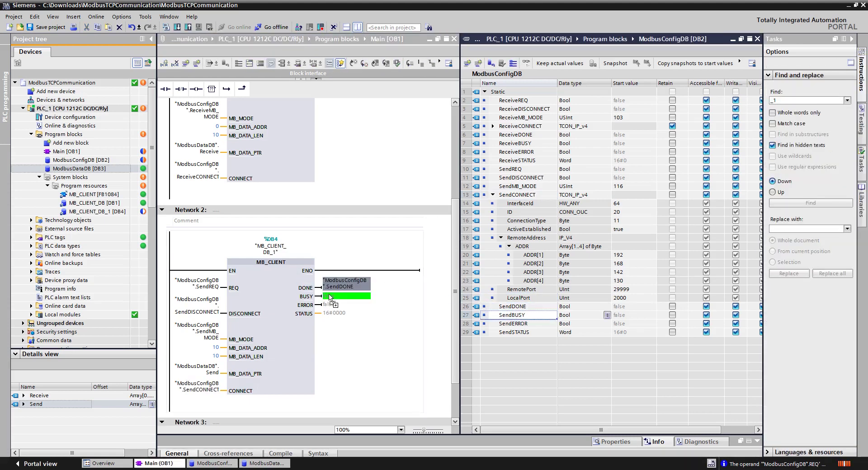
pyautogui.click(508, 325)
pyautogui.moveTo(508, 325); pyautogui.dragTo(339, 319)
pyautogui.click(515, 333)
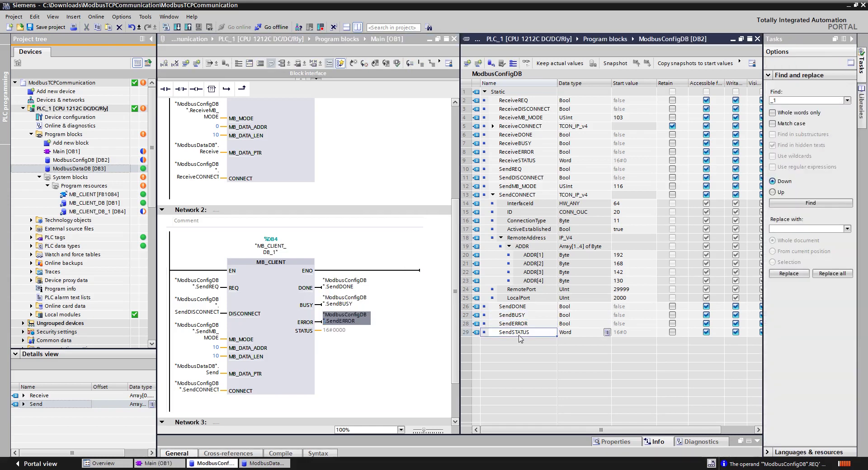
pyautogui.moveTo(515, 333); pyautogui.dragTo(341, 332)
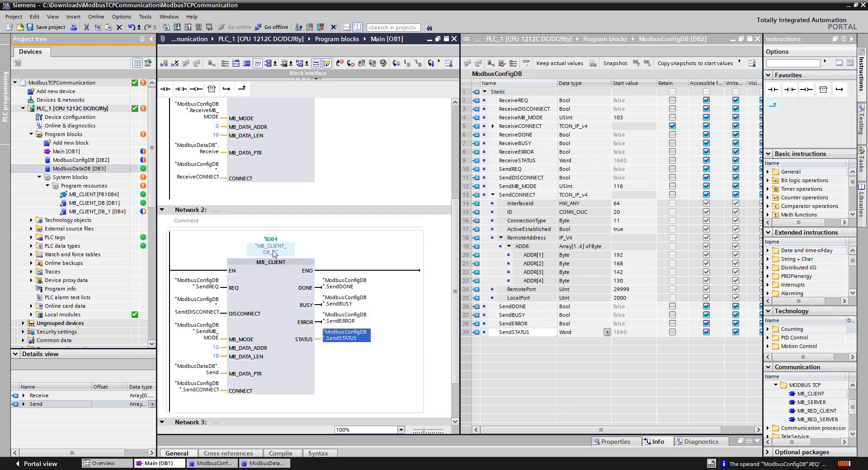
# Open the instance data block MB_CLIENT_DB_1 from Network 2 and set the start value of MB_Unit_ID to 1
pyautogui.click(273, 254)
pyautogui.rightClick(273, 252)
pyautogui.click(281, 256)
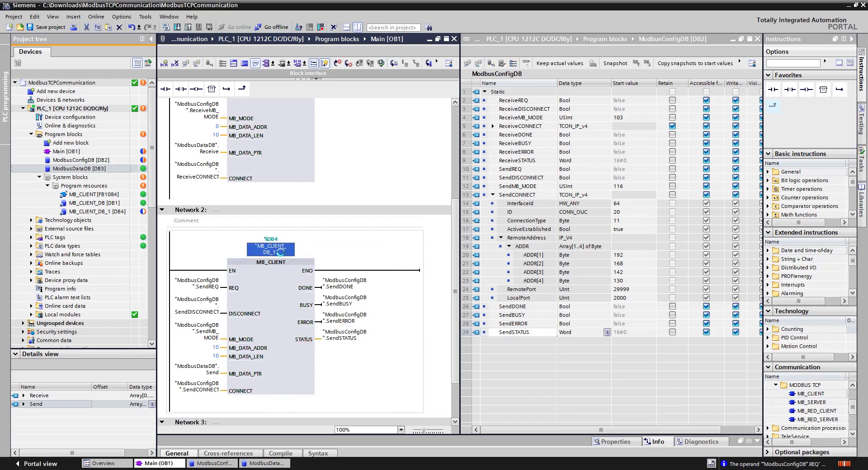
pyautogui.click(529, 297)
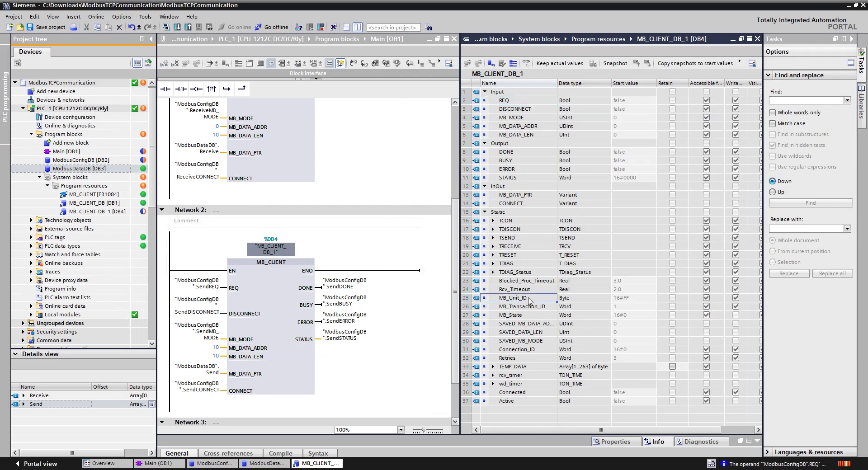
pyautogui.keyDown('shift'); pyautogui.click(635, 301); pyautogui.keyUp('shift')
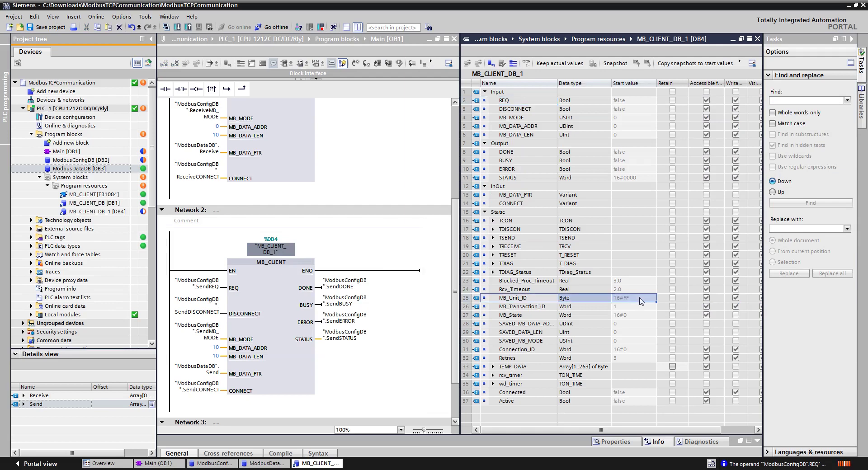
pyautogui.click(639, 297)
pyautogui.write('1')
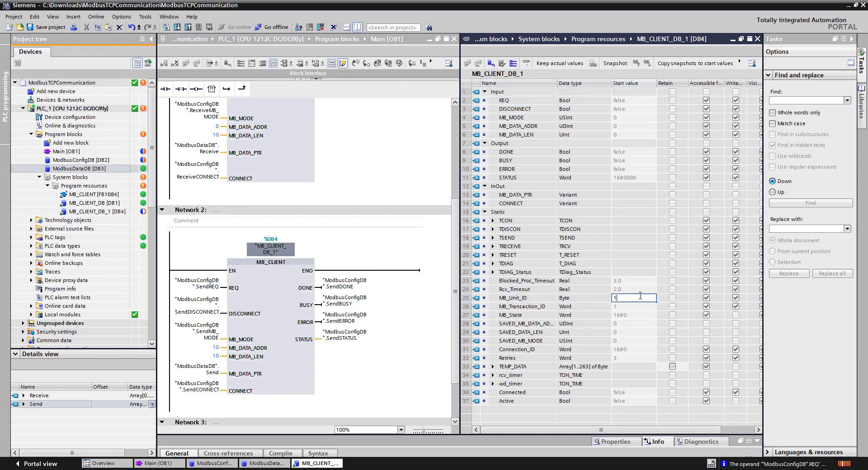
pyautogui.press('Return')
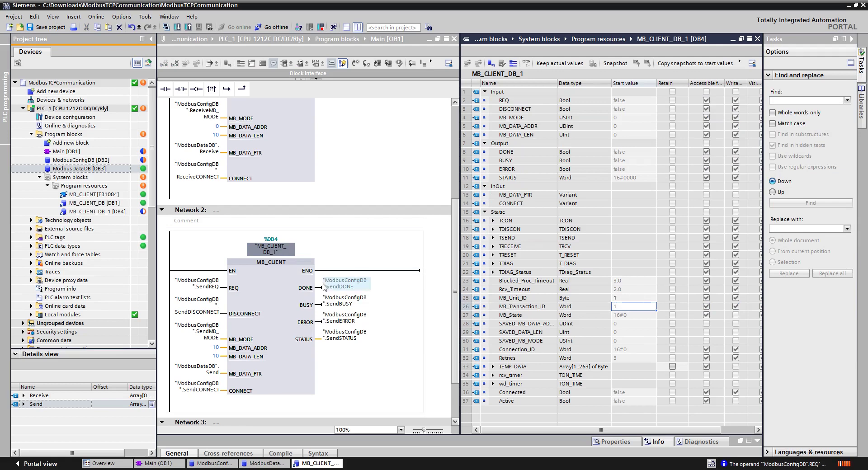
# Save the project and download the software to PLC_1, choosing Re-initialize for the data blocks
pyautogui.click(280, 293)
pyautogui.click(35, 27)
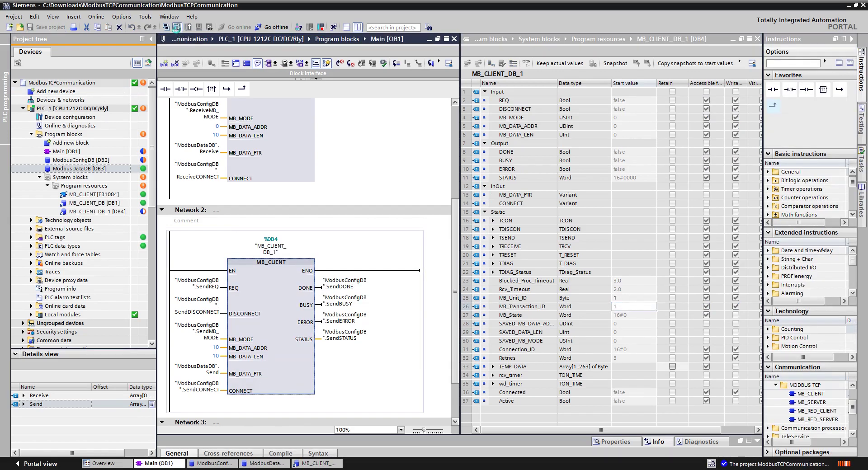
pyautogui.click(176, 27)
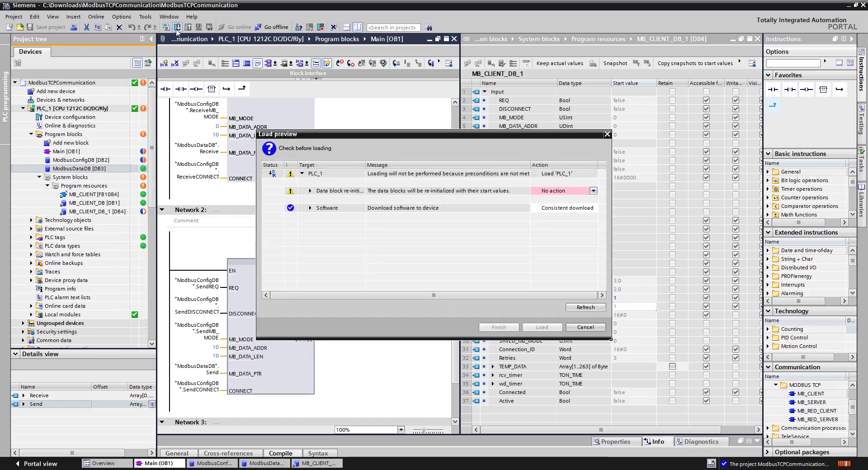
pyautogui.click(594, 191)
pyautogui.click(594, 191)
pyautogui.click(586, 205)
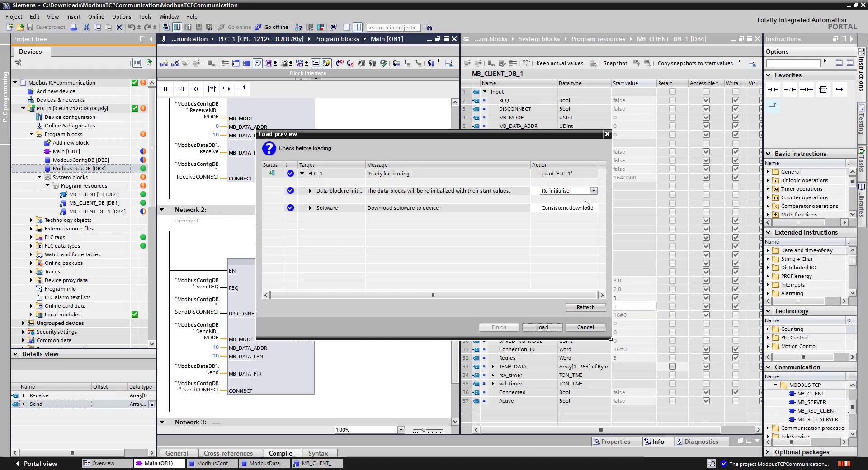
pyautogui.click(558, 327)
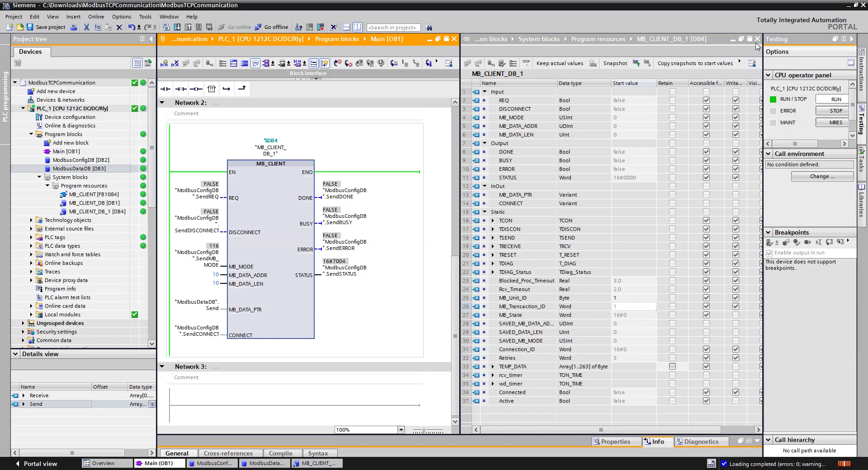
# Close MB_CLIENT_DB_1, end the split editor view and show the monitored MB_CLIENT call in Network 2 of Main [OB1]
pyautogui.click(757, 40)
pyautogui.click(358, 27)
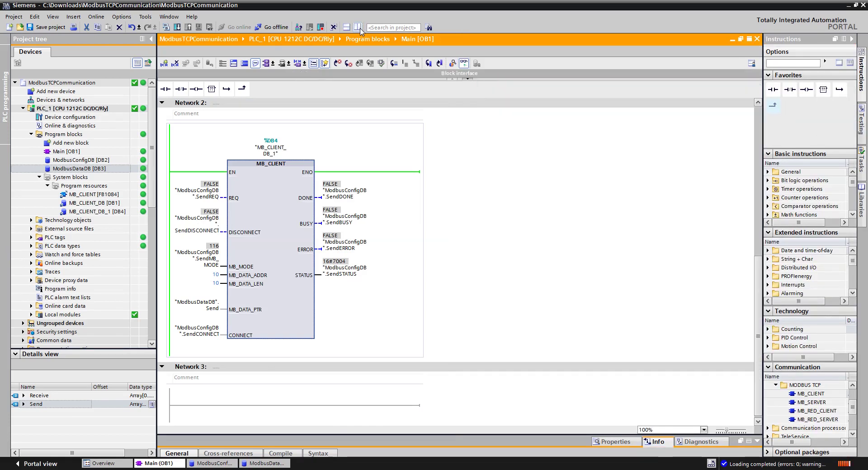
pyautogui.scroll(4, 444, 214)
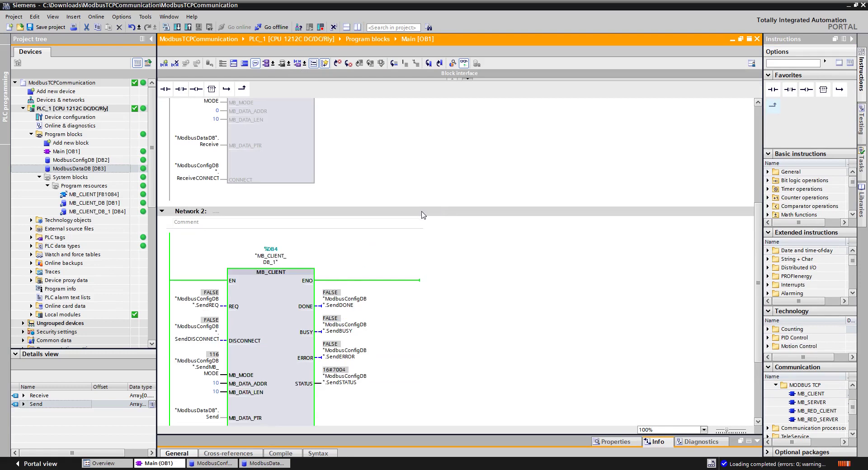
pyautogui.scroll(-2, 424, 214)
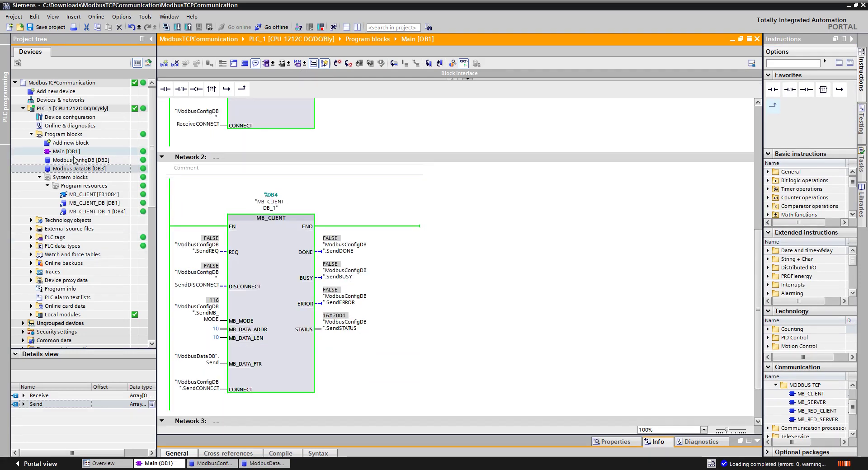
# Open ModbusDataDB [DB3] and modify the online values of Send[0] to 123 and Send[1] to 321
pyautogui.doubleClick(82, 169)
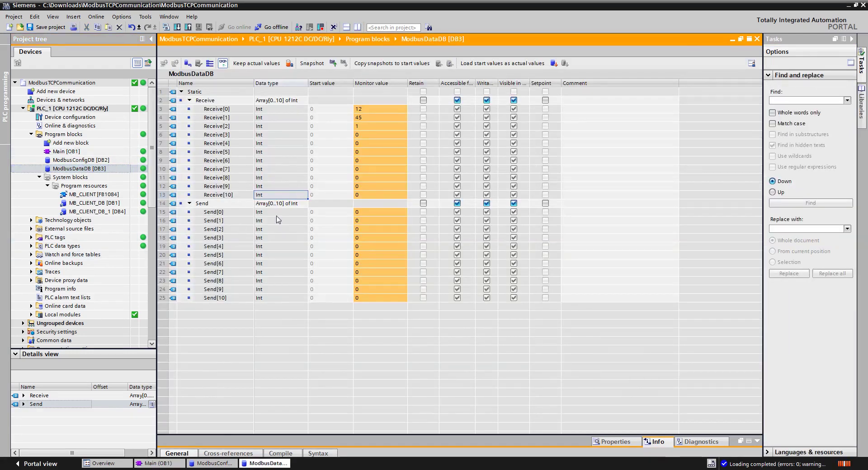
pyautogui.rightClick(362, 215)
pyautogui.click(384, 221)
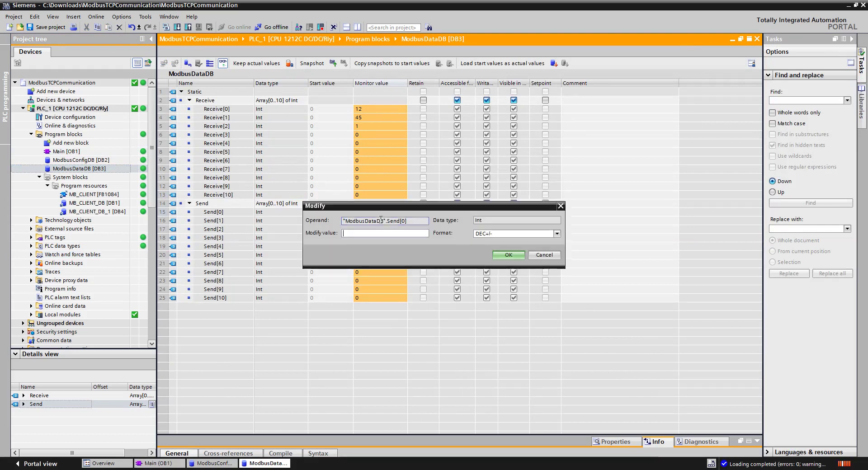
pyautogui.write('1')
pyautogui.press('Return')
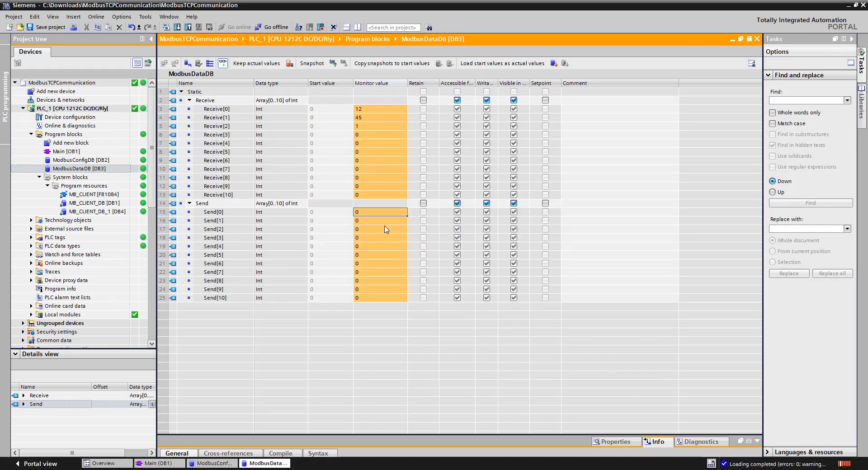
pyautogui.rightClick(383, 221)
pyautogui.click(397, 232)
pyautogui.write('321')
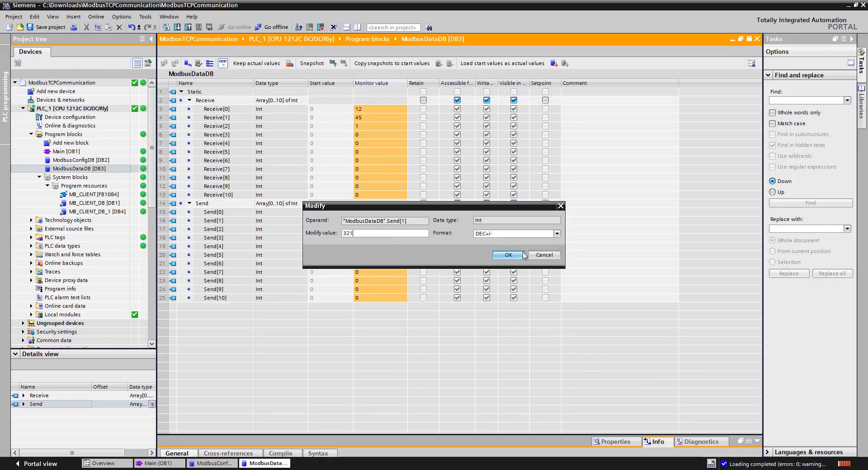
pyautogui.click(522, 255)
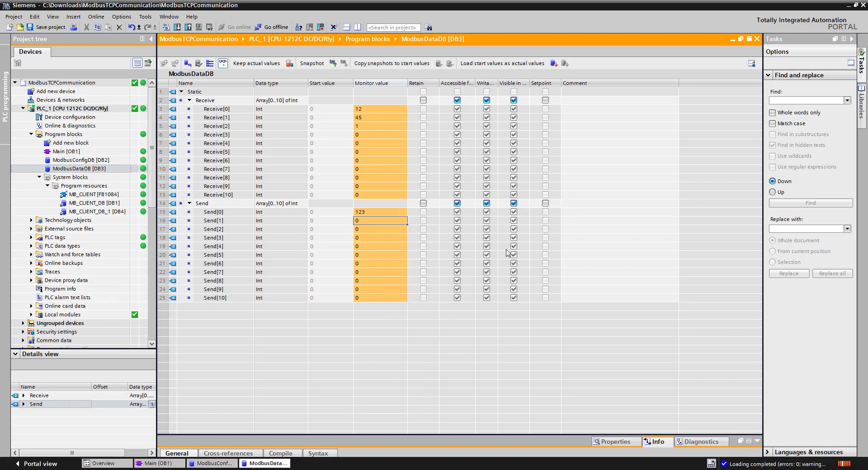
# Return to Network 2 of Main [OB1] and bring up the Modbus Slave window beside the TIA Portal project
pyautogui.click(166, 464)
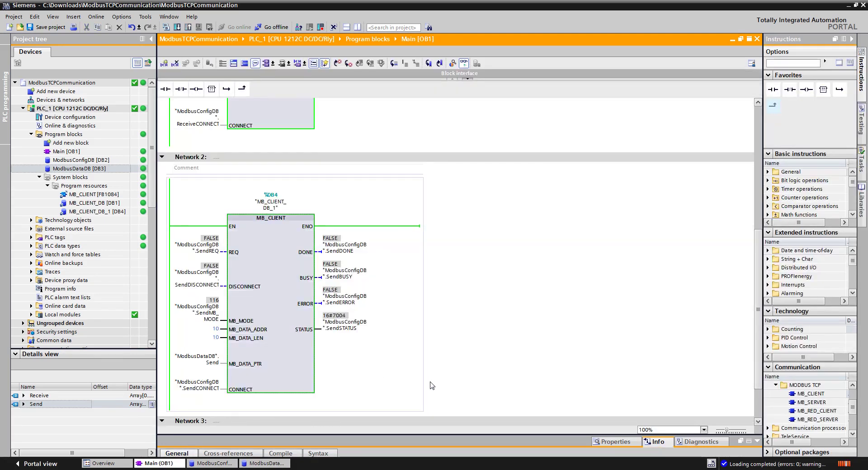
pyautogui.click(854, 5)
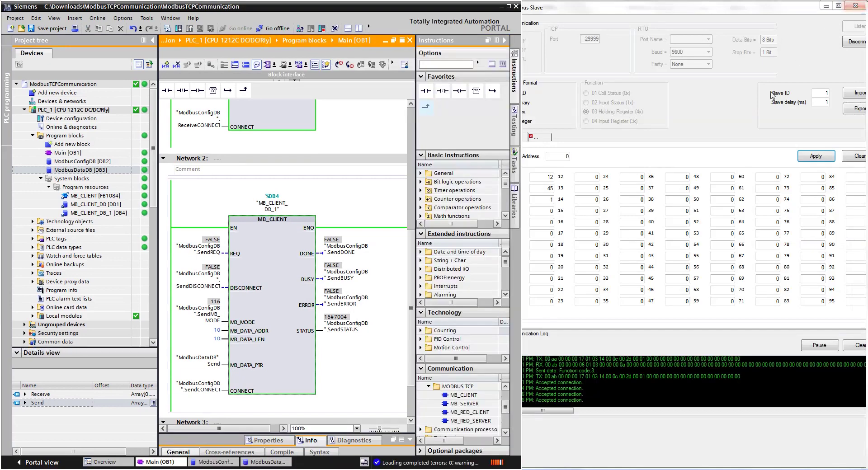
pyautogui.click(760, 116)
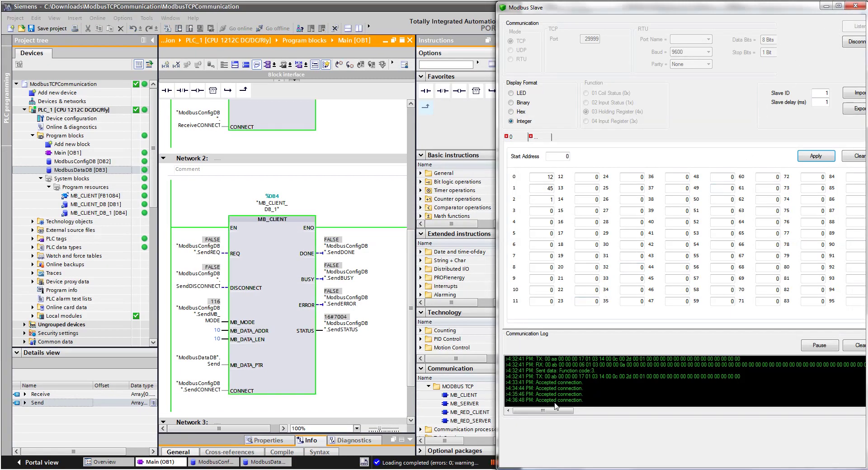
# Modify ModbusConfigDB.SendREQ at the REQ input in Network 2 to 1 and check the holding registers in Modbus Slave
pyautogui.click(202, 254)
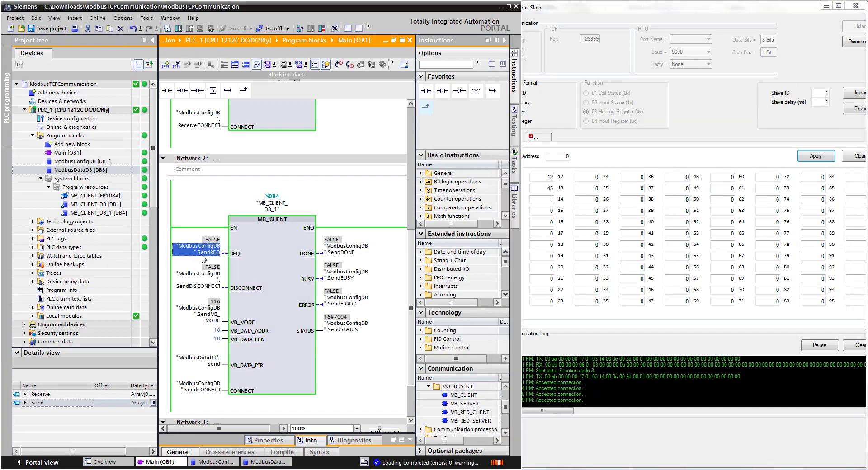
pyautogui.rightClick(202, 256)
pyautogui.moveTo(226, 260)
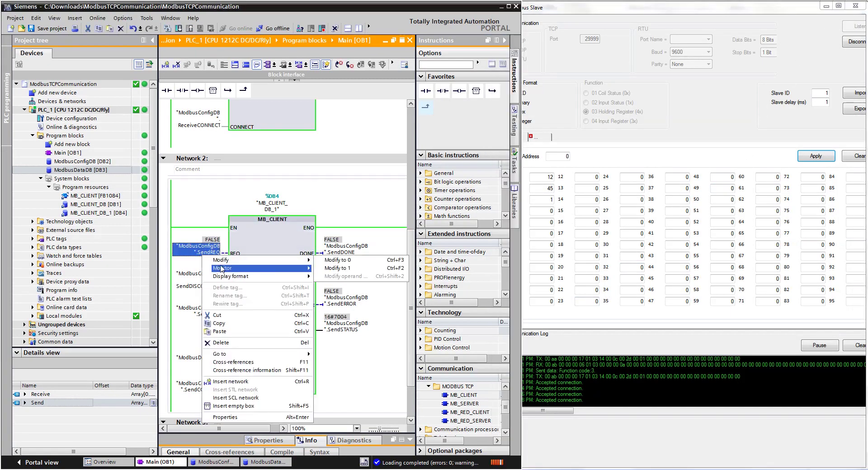
pyautogui.click(350, 269)
pyautogui.click(598, 155)
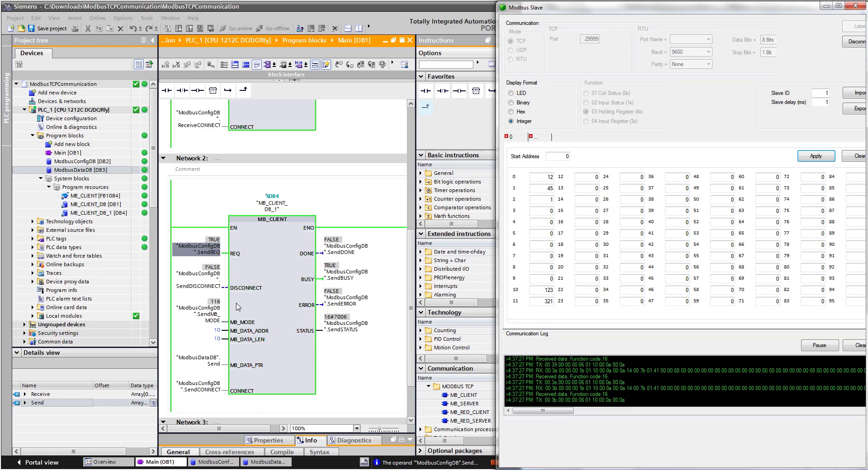
# Back in TIA Portal, modify ModbusConfigDB.SendREQ at the REQ input of the Network 2 MB_CLIENT call to 0
pyautogui.click(208, 260)
pyautogui.click(206, 250)
pyautogui.rightClick(206, 249)
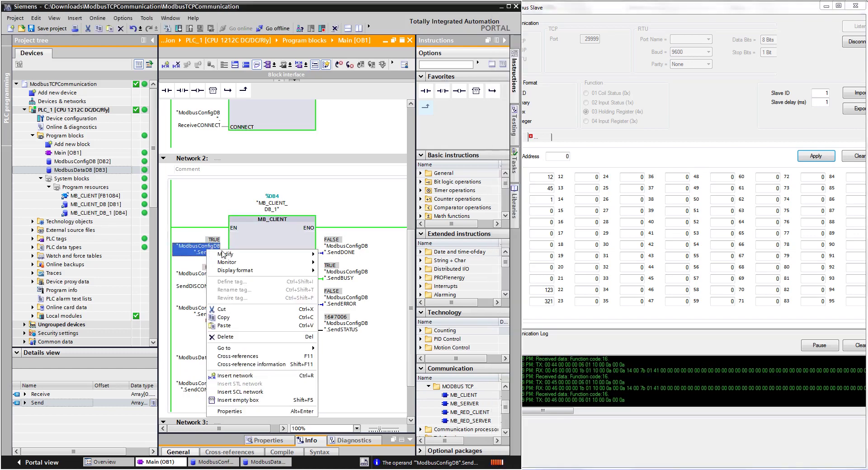
pyautogui.moveTo(253, 254)
pyautogui.click(367, 258)
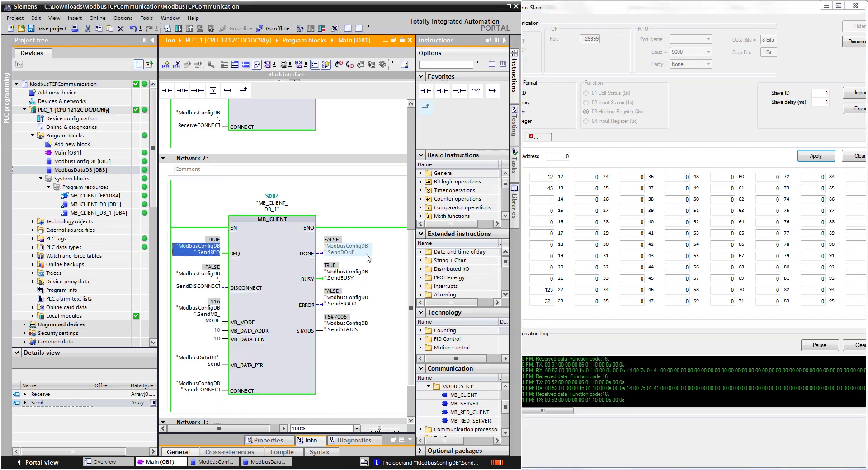